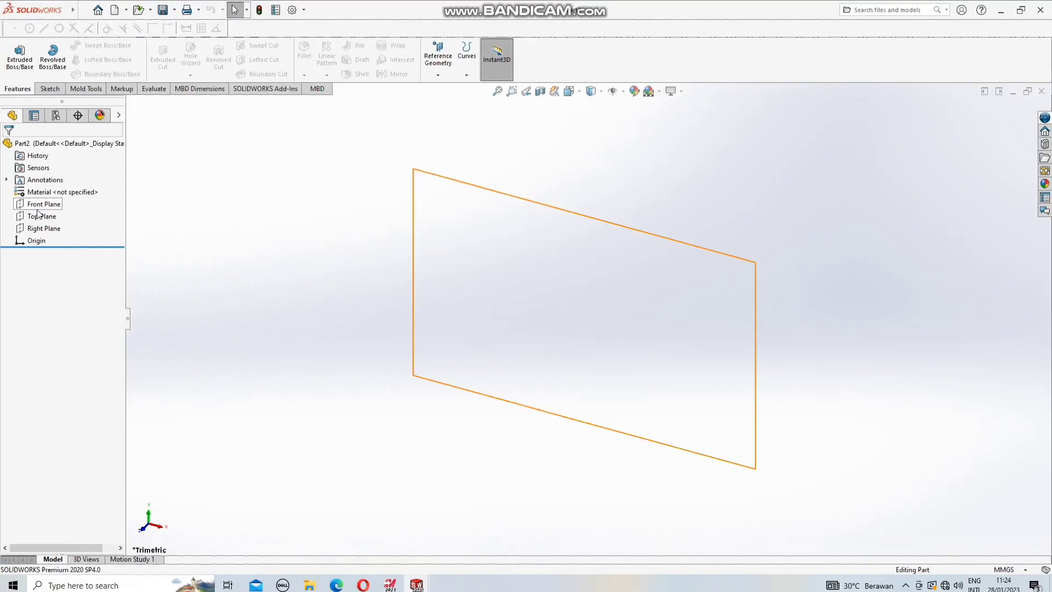
Start a sketch on the Front Plane and draw a horizontal centerline from the origin
click(44, 206)
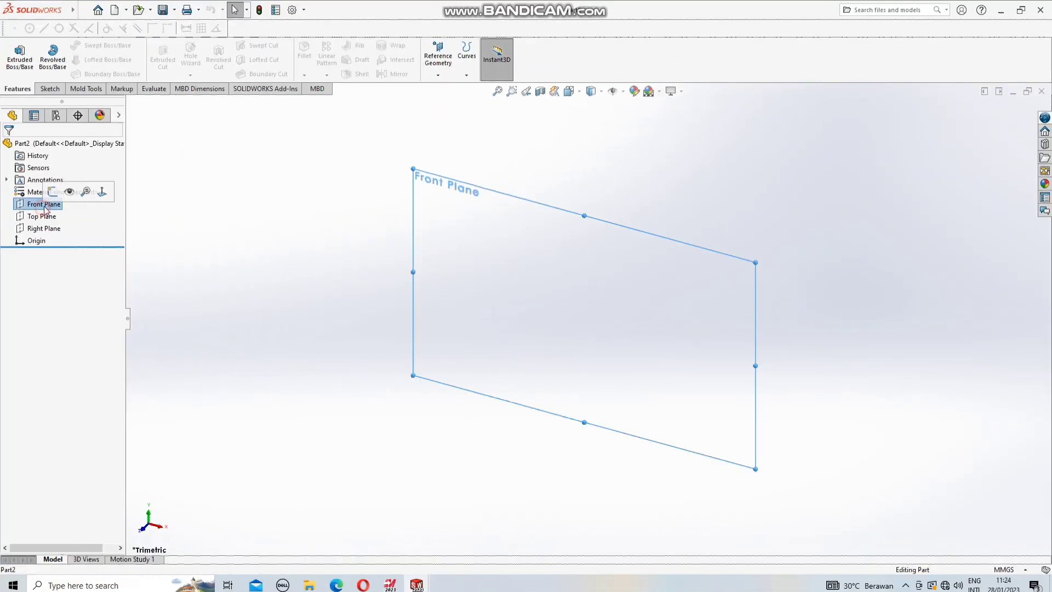
click(53, 191)
click(82, 46)
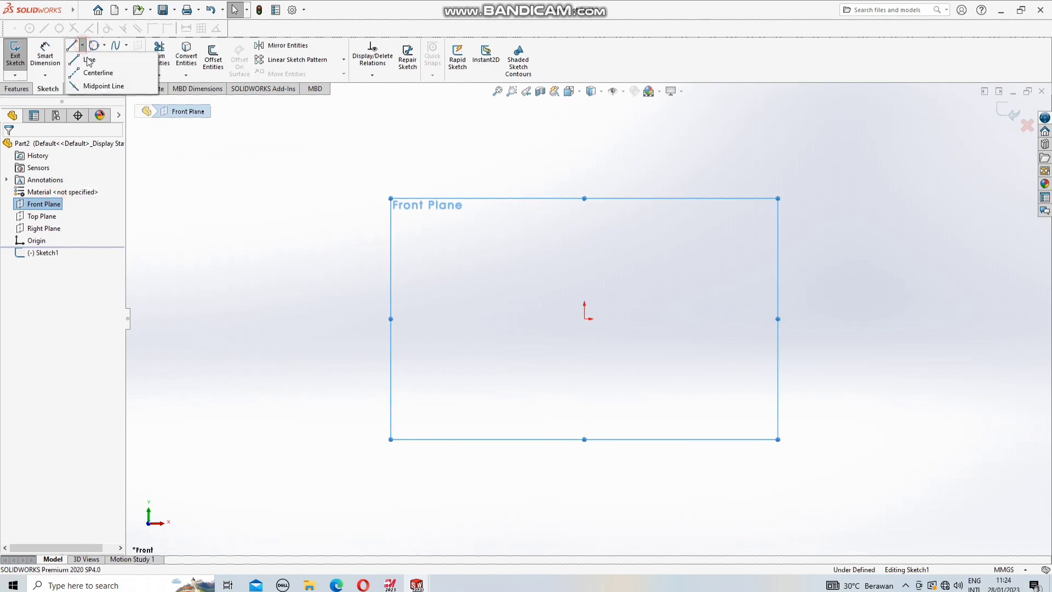
click(96, 70)
click(585, 318)
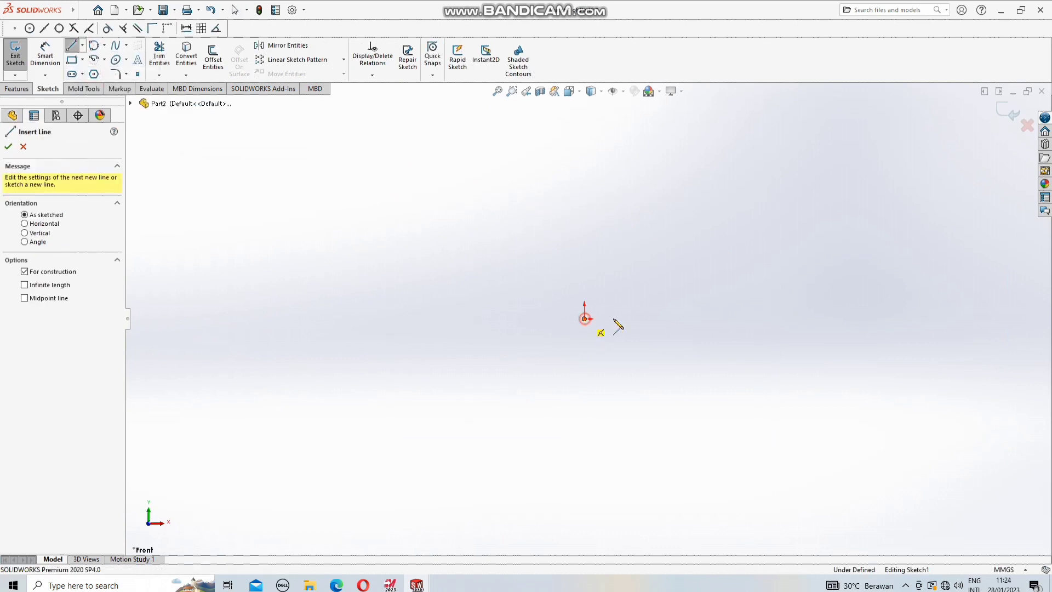
click(709, 319)
key(Escape)
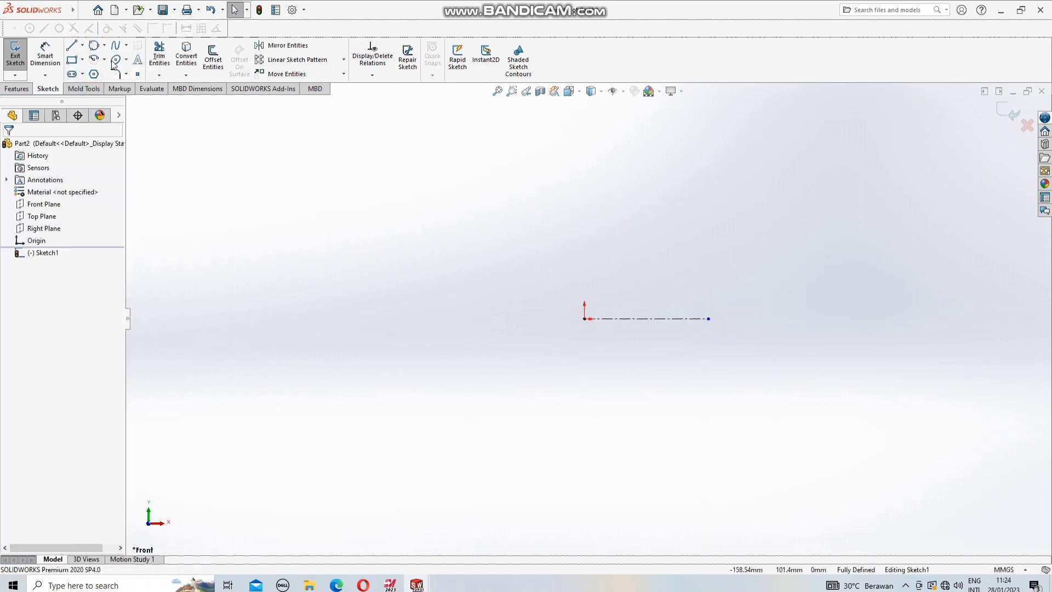
Draw the closed stepped line profile above the centerline, with a small bottom notch
click(77, 47)
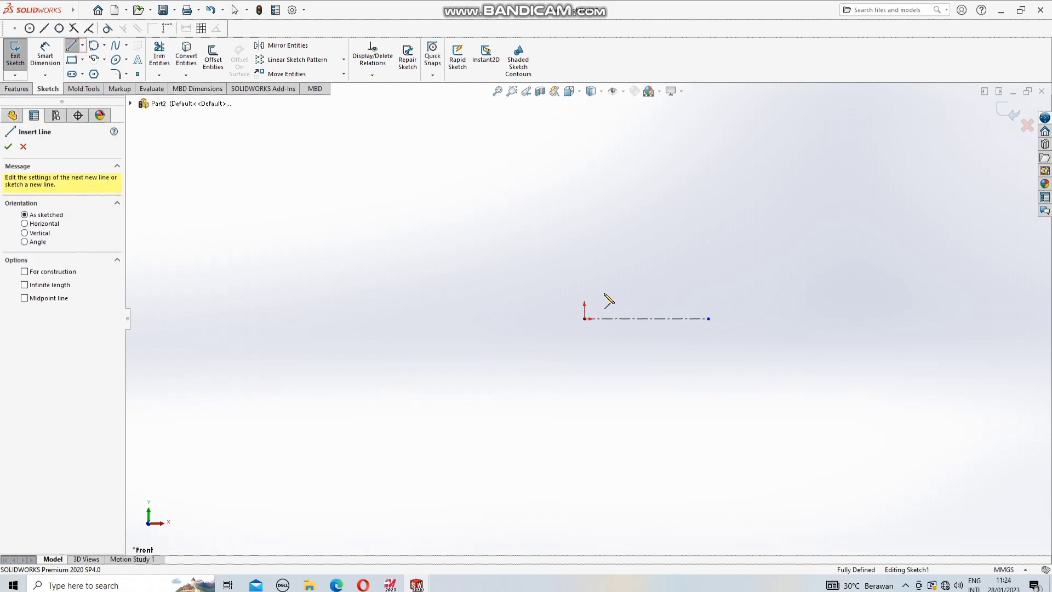
click(584, 284)
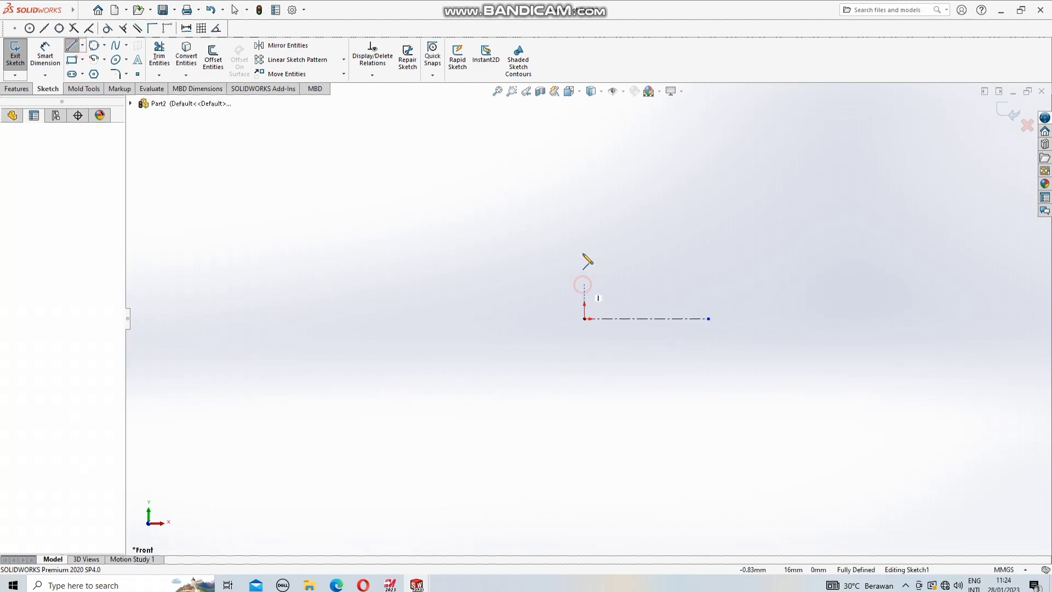
click(606, 201)
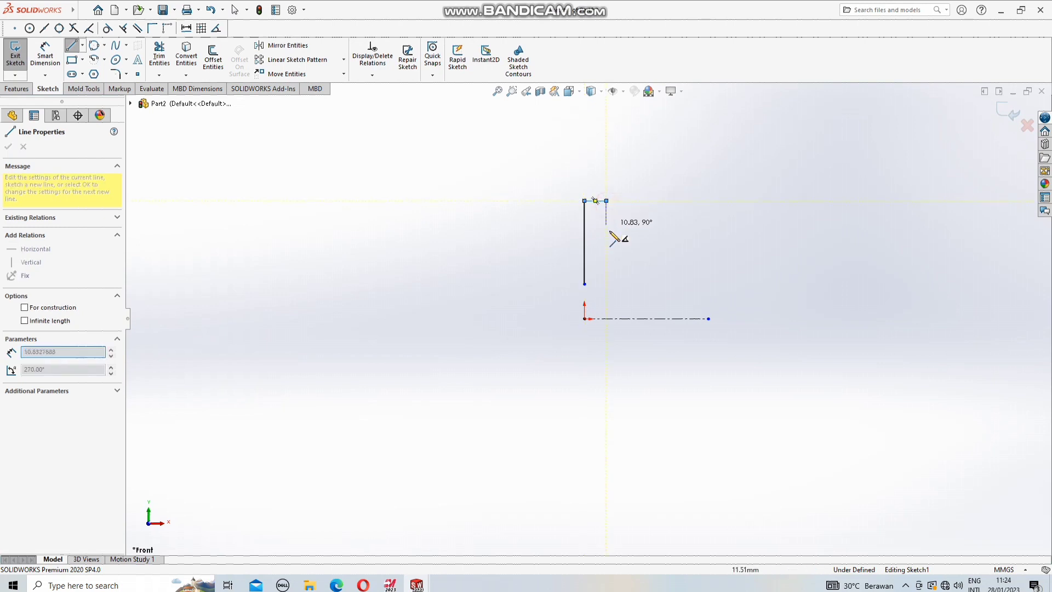
click(606, 263)
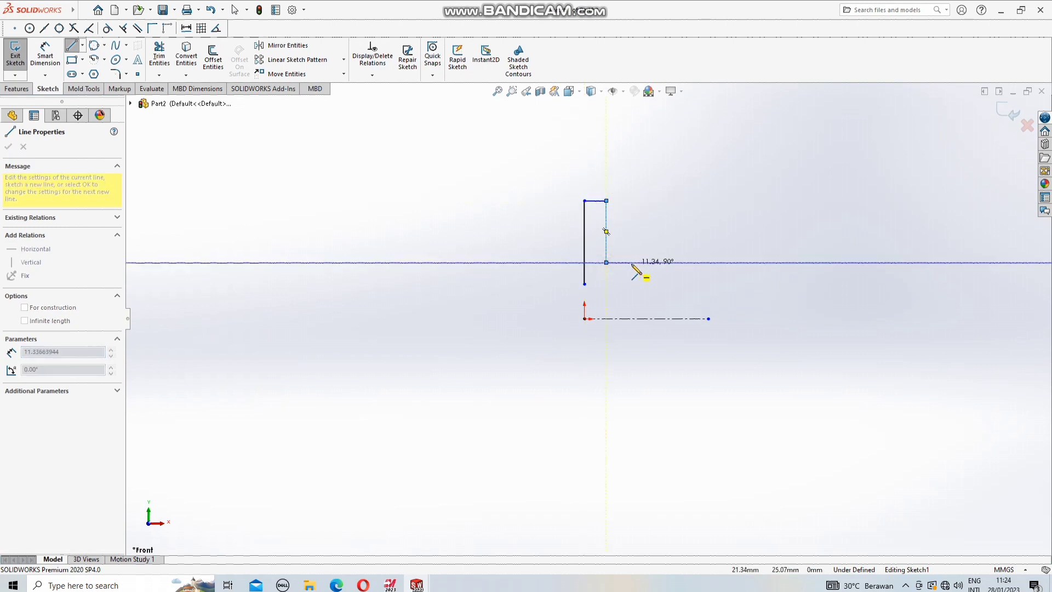
click(633, 262)
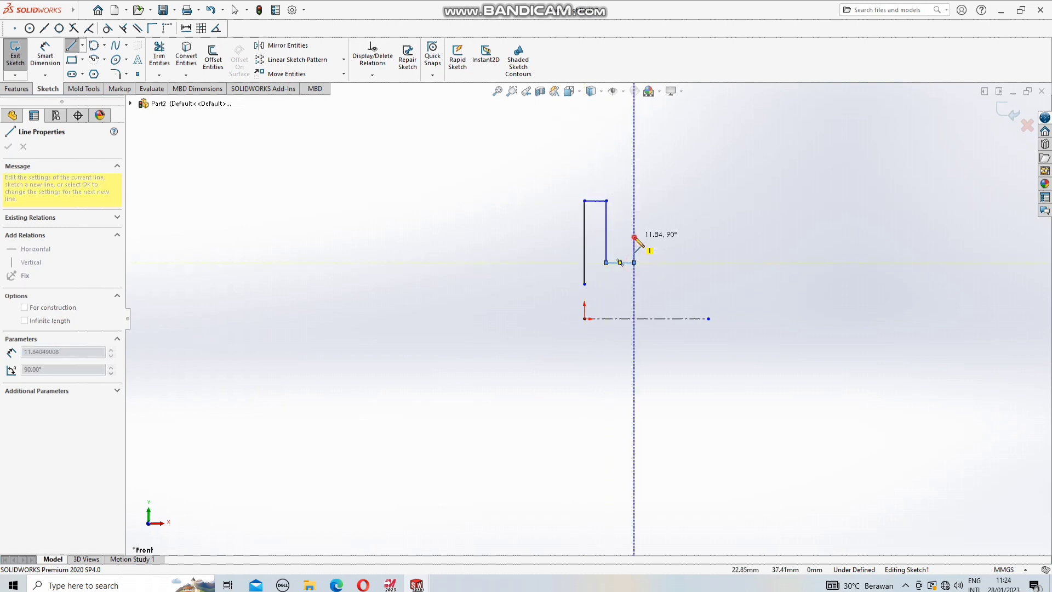
click(633, 236)
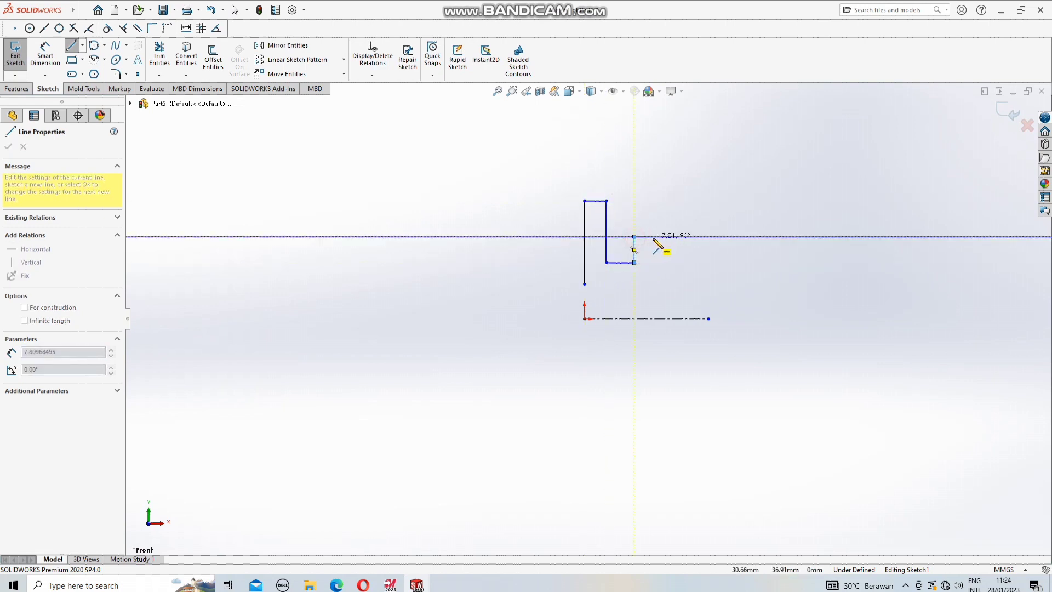
click(653, 283)
click(616, 284)
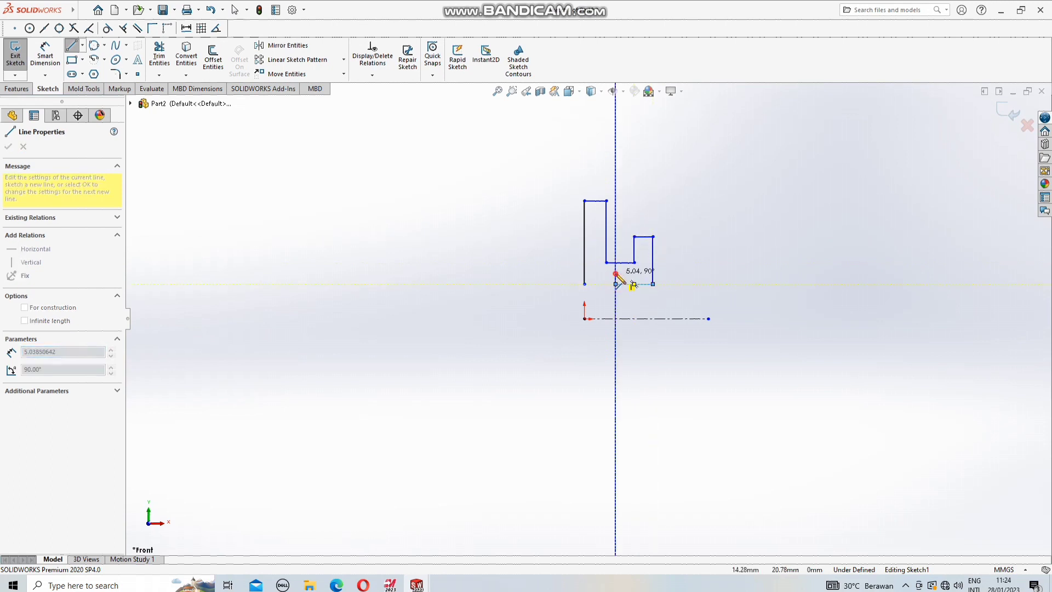
click(615, 272)
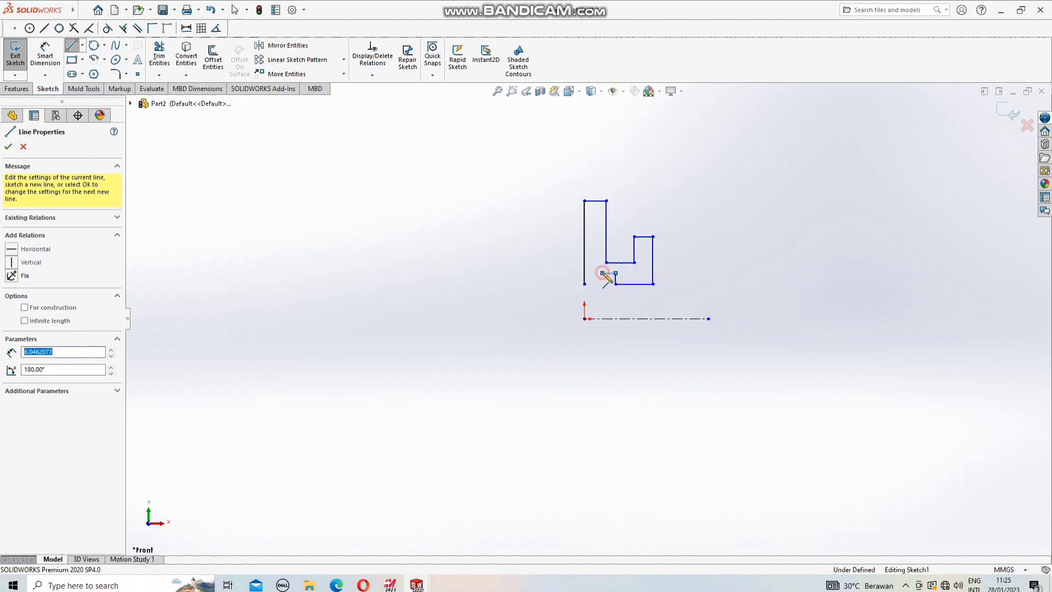
click(602, 284)
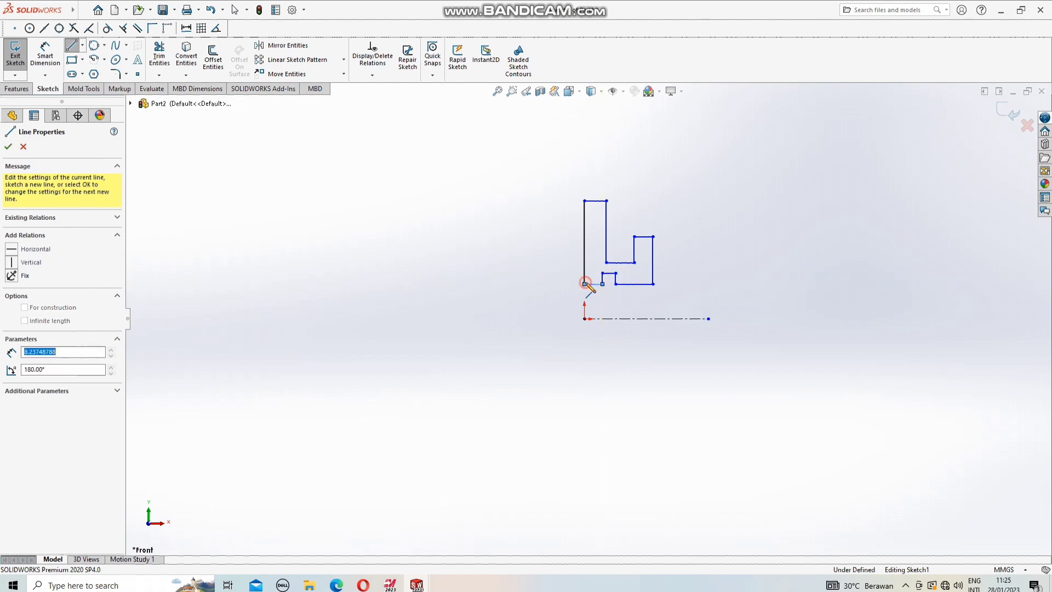
Dimension the profile's bottom edge at 10 mm above the centerline
click(57, 55)
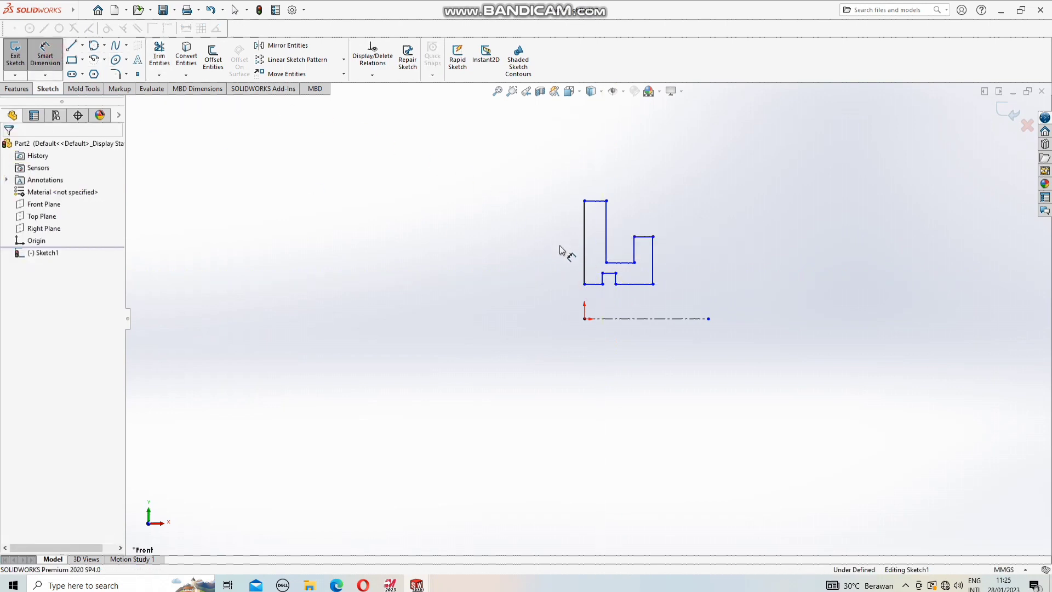
scroll(725, 278, down, 1)
scroll(719, 278, down, 3)
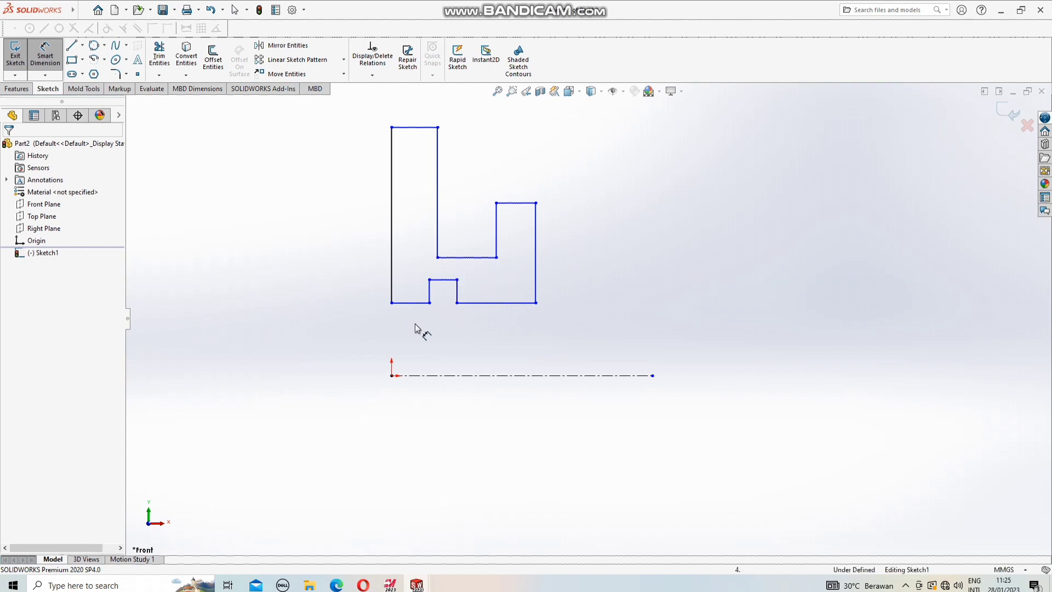
click(419, 375)
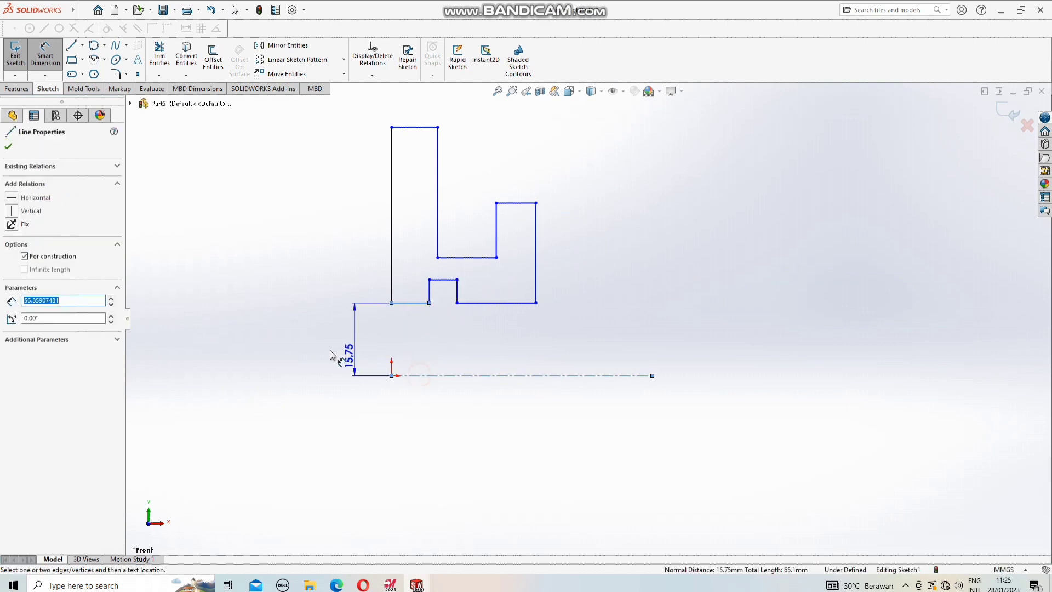
click(307, 348)
click(310, 348)
text(20)
key(Return)
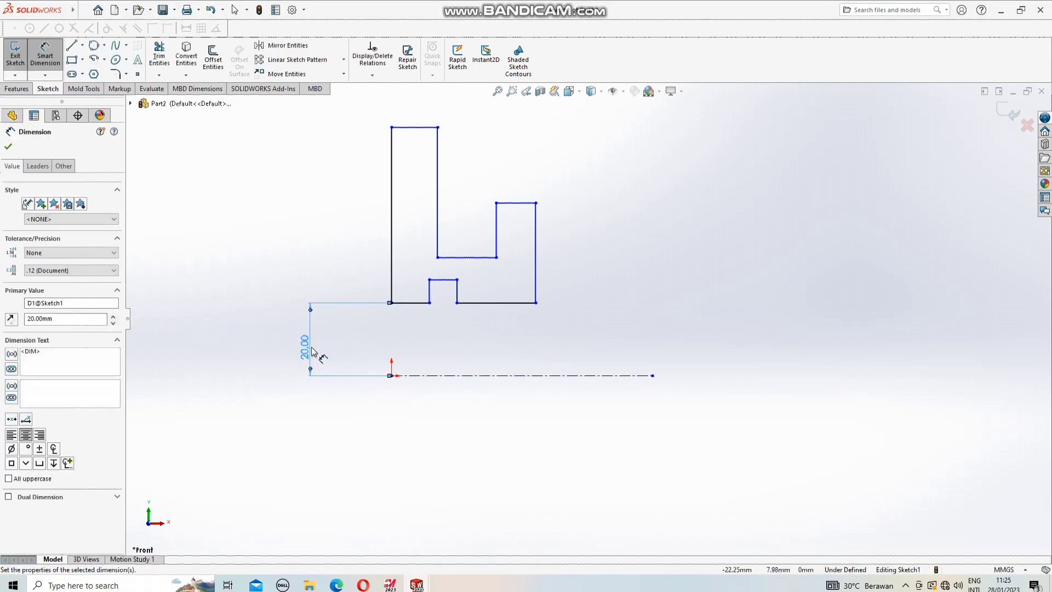
double_click(308, 350)
text(1)
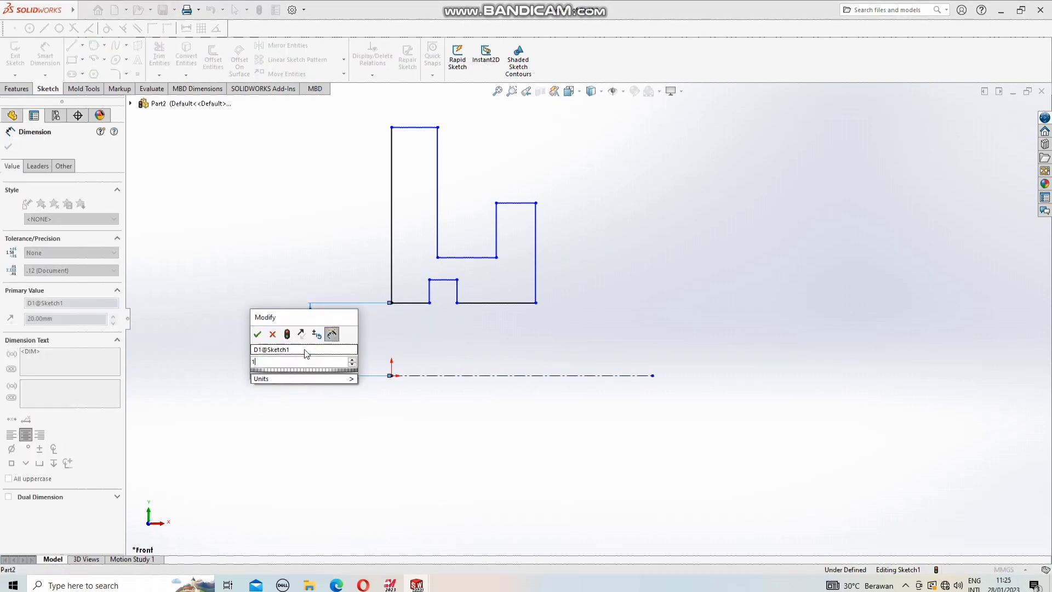
text(0)
key(Return)
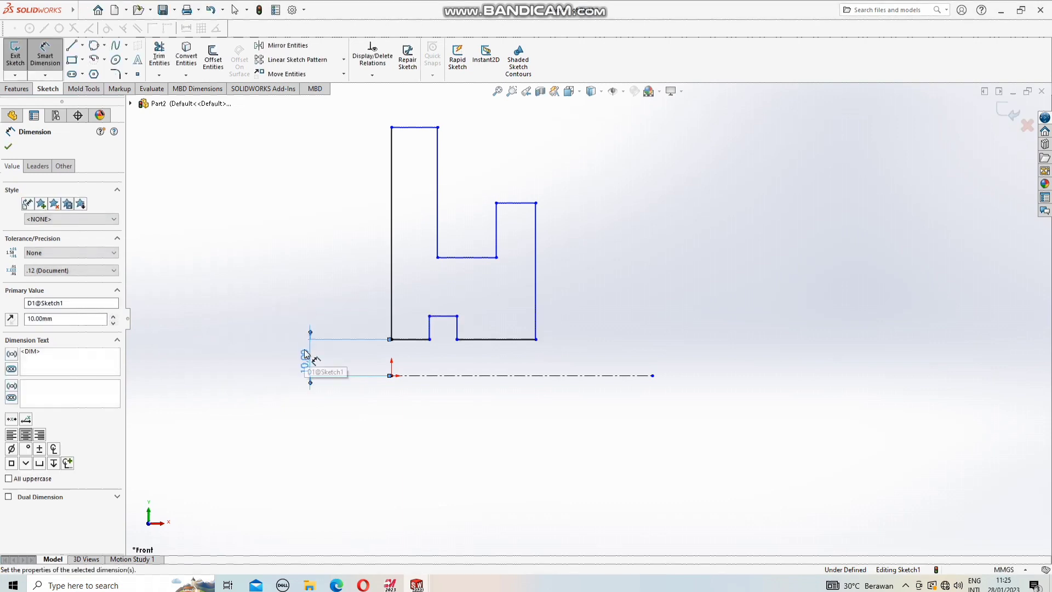
Set the notch height to 13 mm and the right block height to 20 mm
click(442, 316)
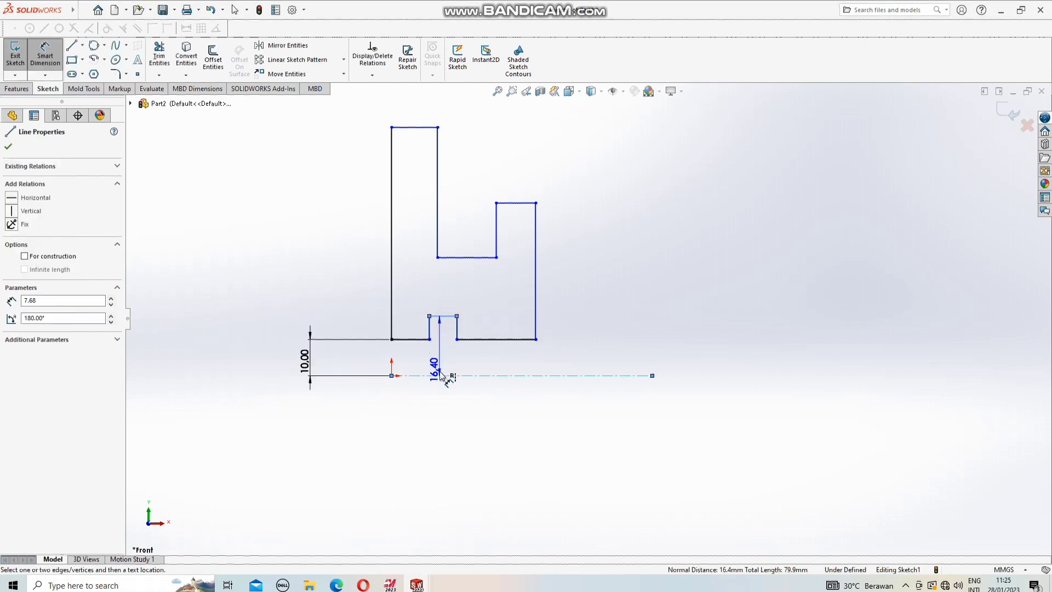
click(264, 353)
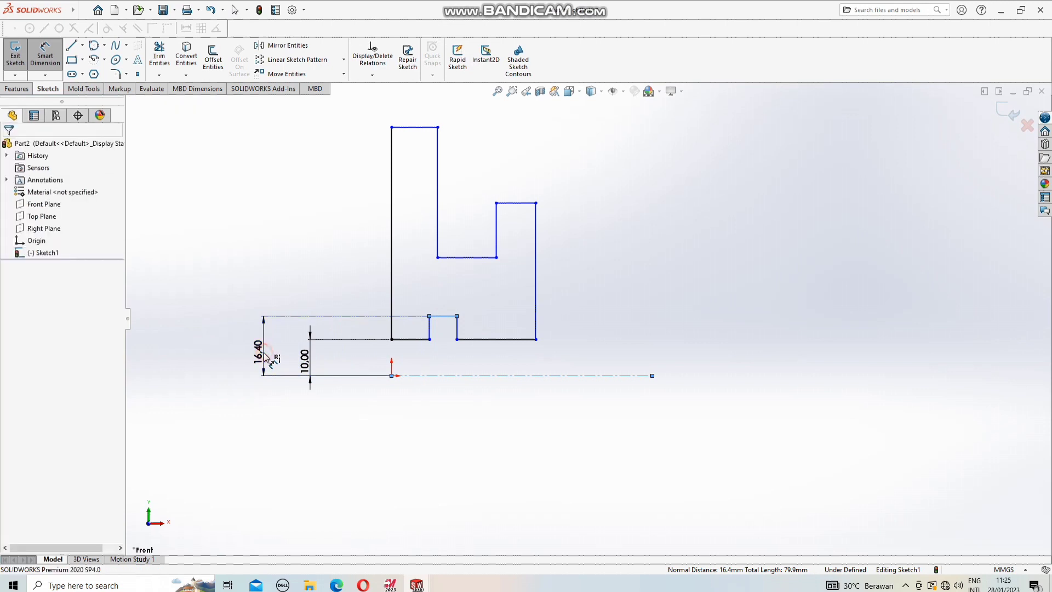
text(13)
key(Return)
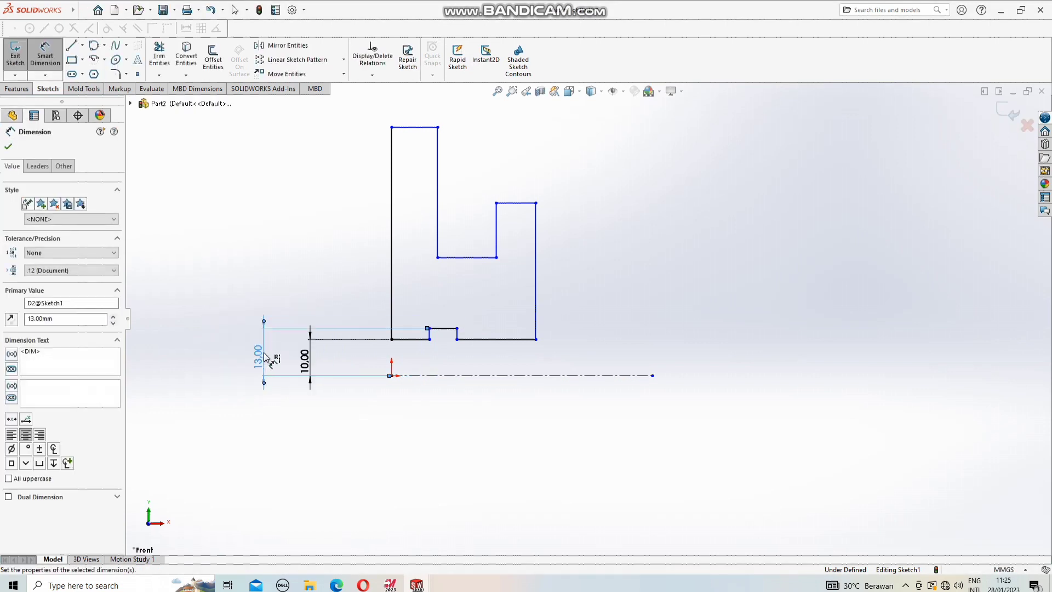
click(527, 207)
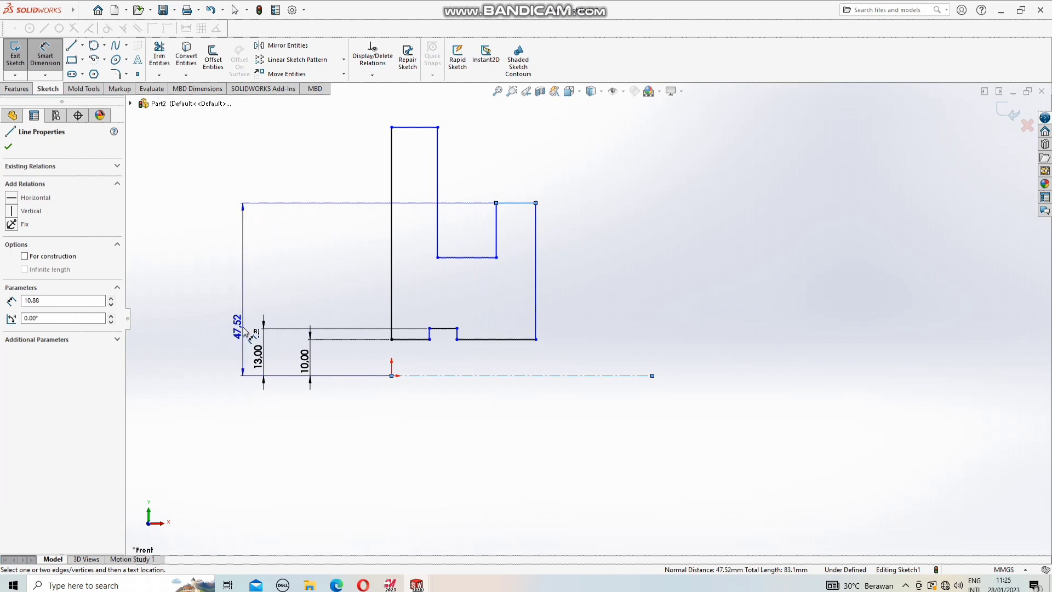
click(243, 329)
text(20)
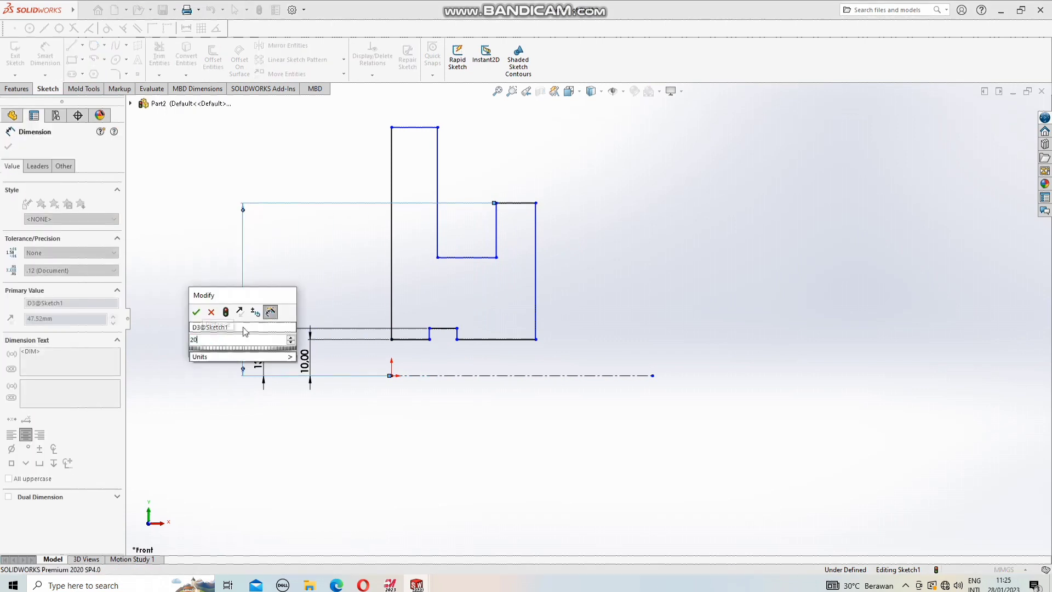
key(Return)
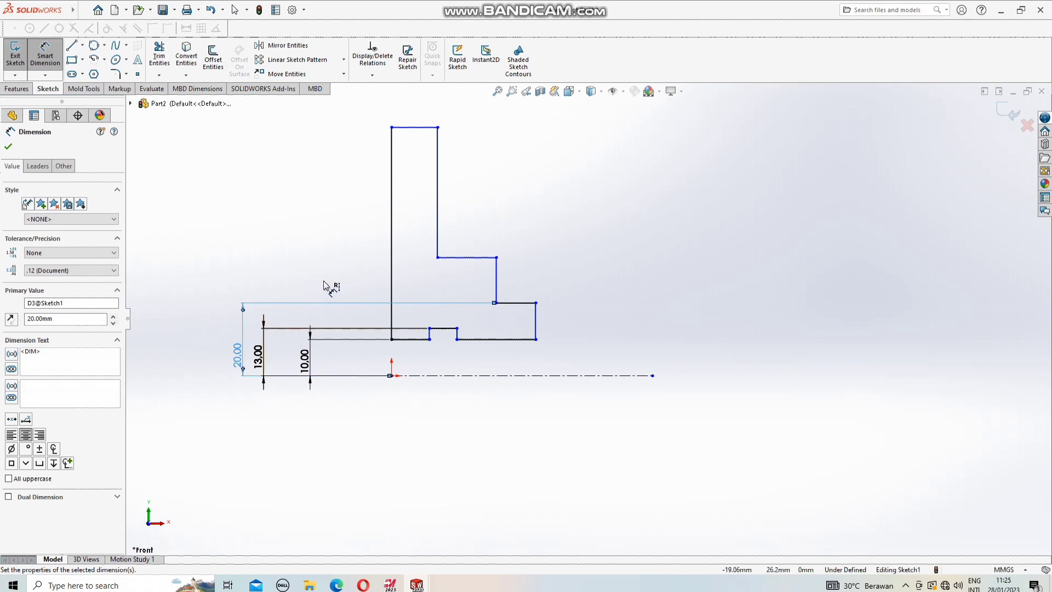
Set the middle step height to 17 mm and the tall block to 31 mm, then place the step-length dimension
click(460, 257)
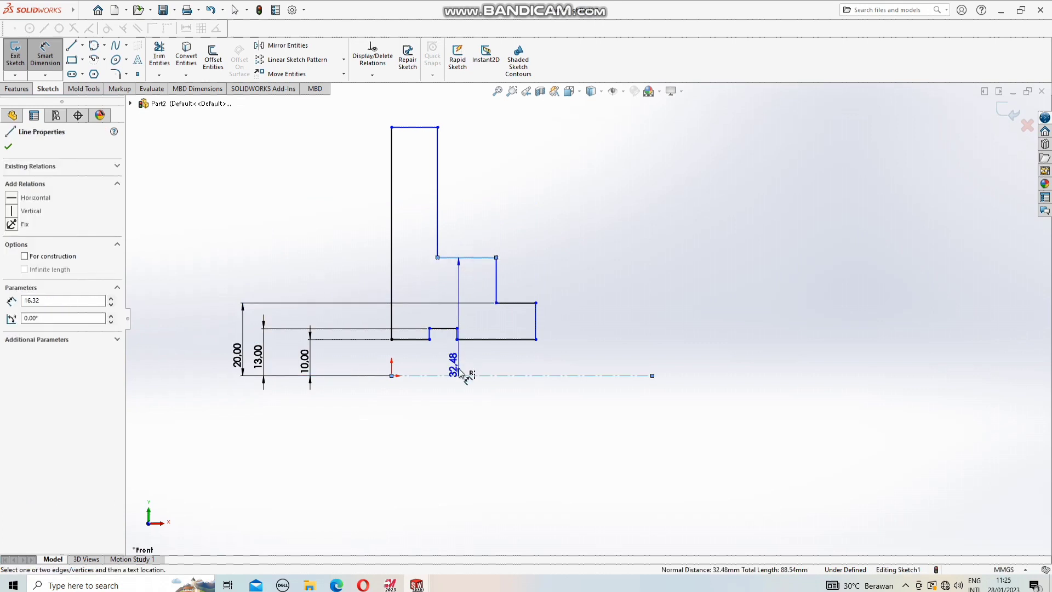
click(210, 341)
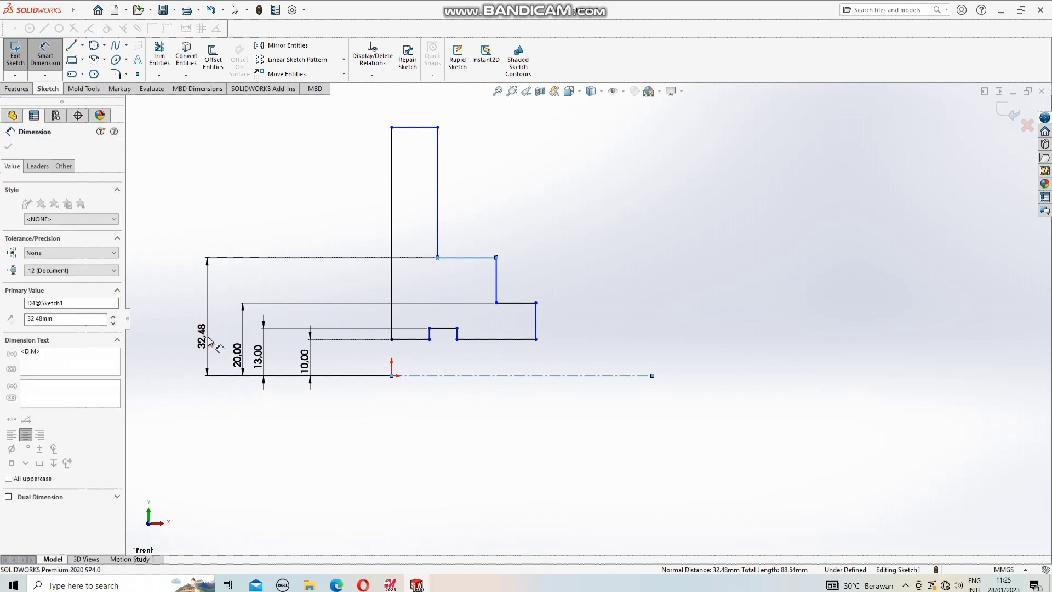
text(17)
key(Return)
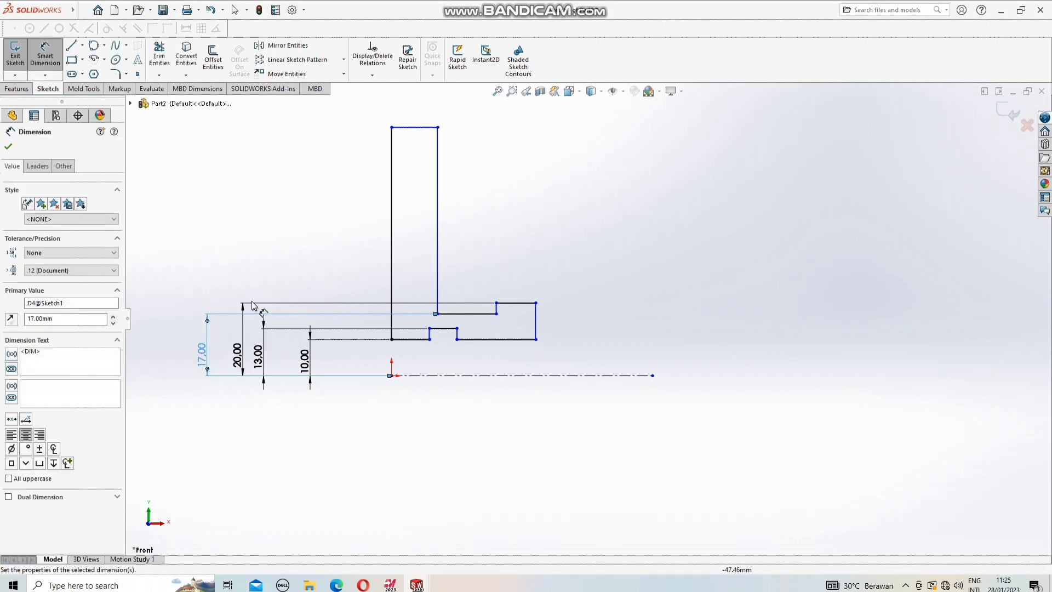
click(411, 127)
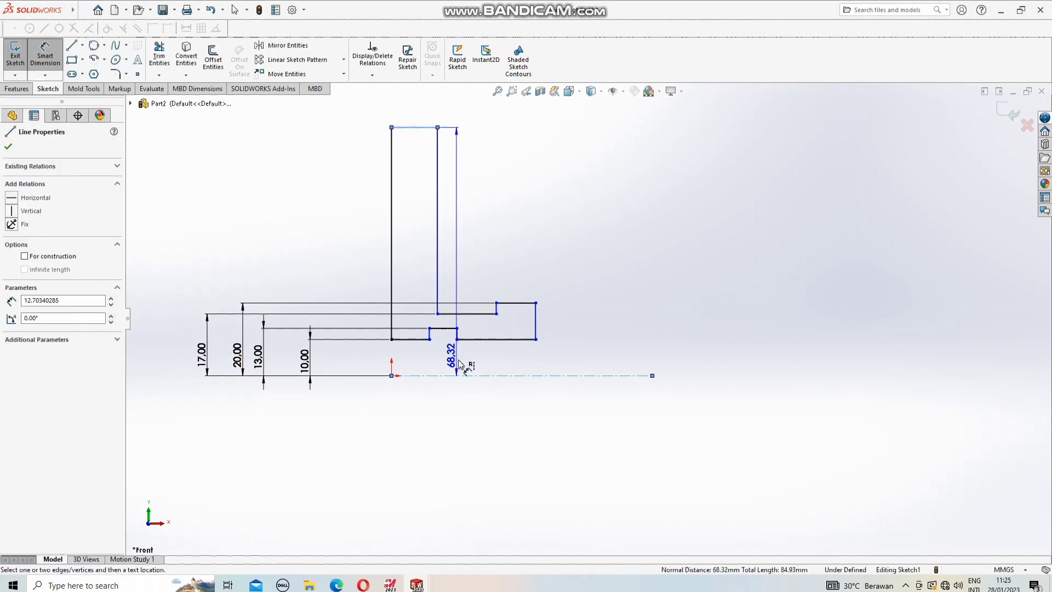
click(172, 314)
text(31)
key(Return)
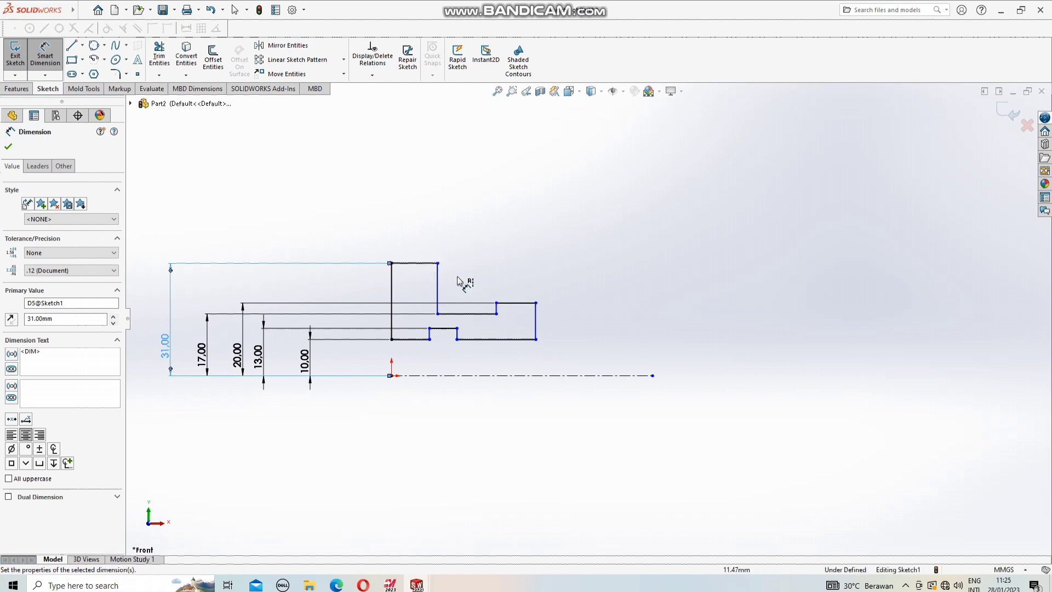
click(524, 303)
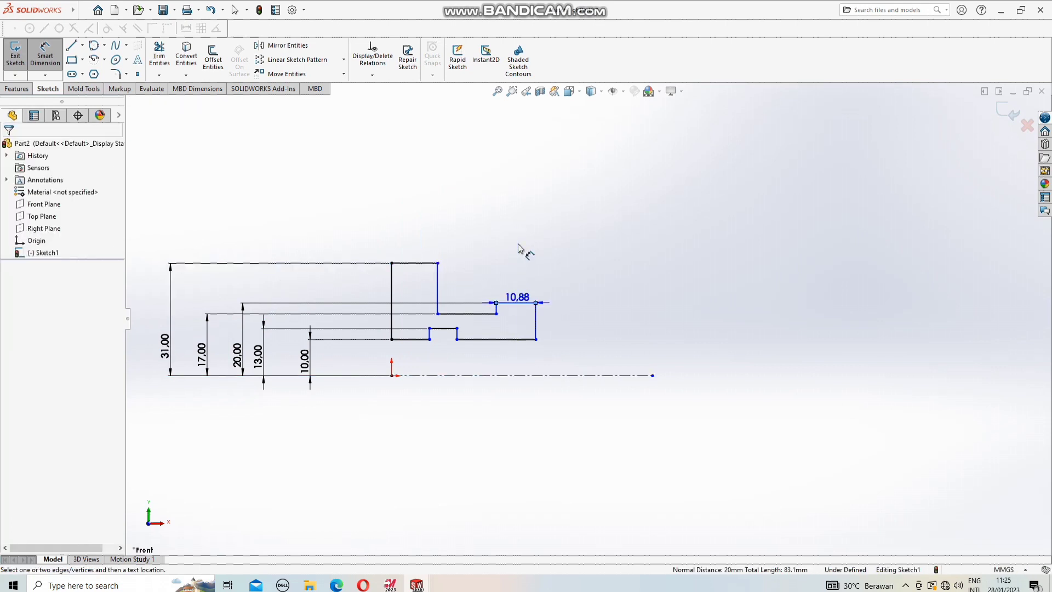
click(515, 246)
Set the short step length to 2 mm and the first vertical-edge width to 5 mm
text(2)
key(Return)
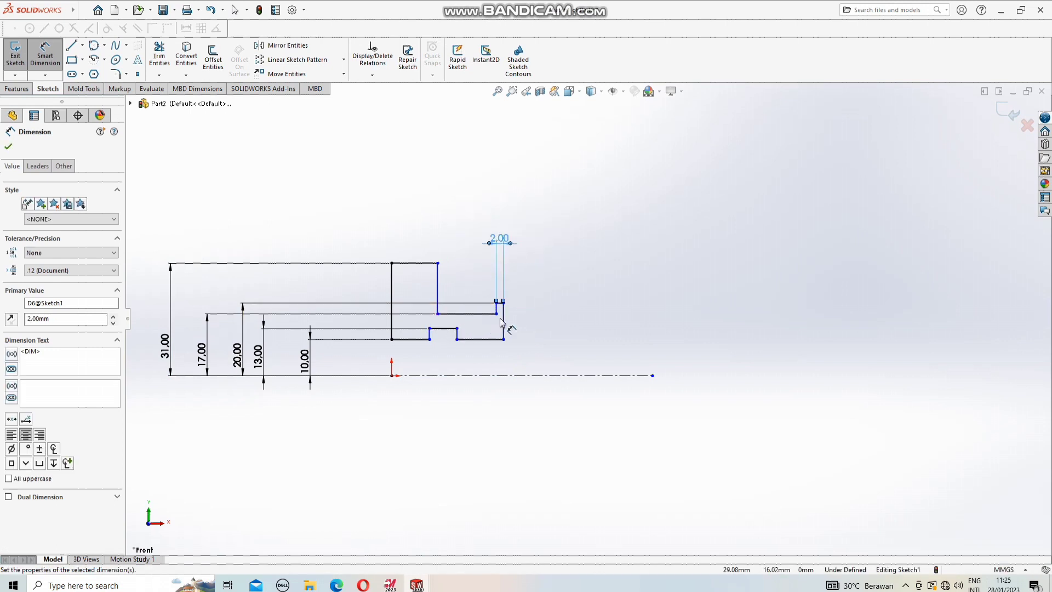
click(503, 319)
click(437, 291)
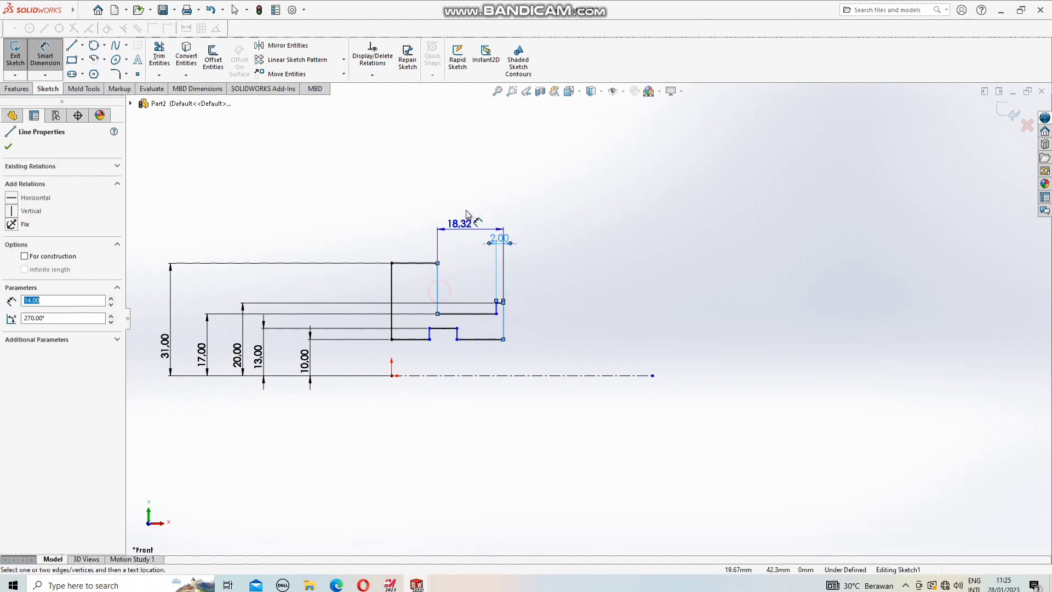
click(469, 206)
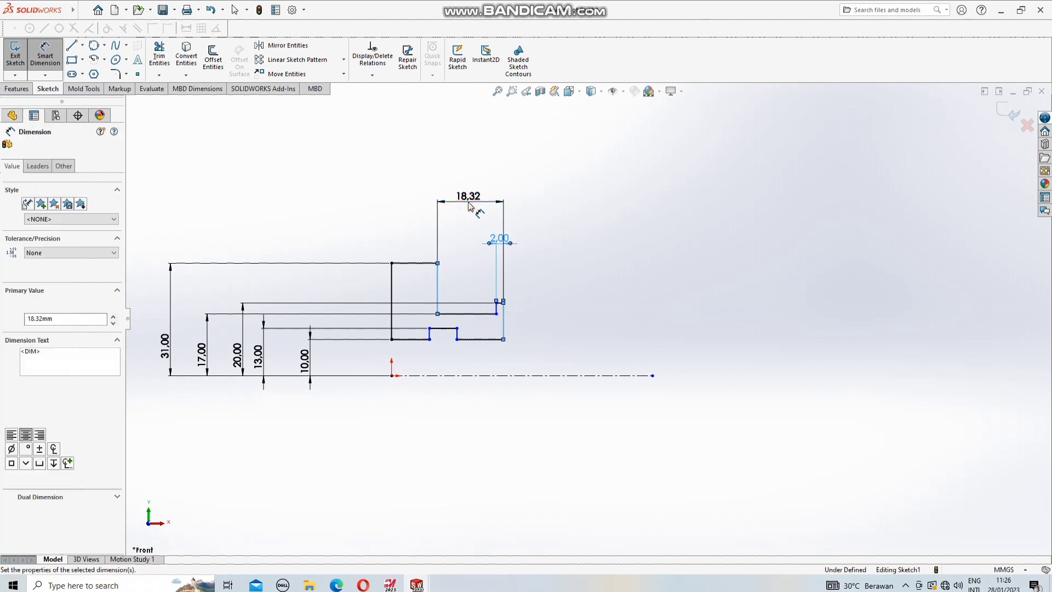
text(5)
key(Return)
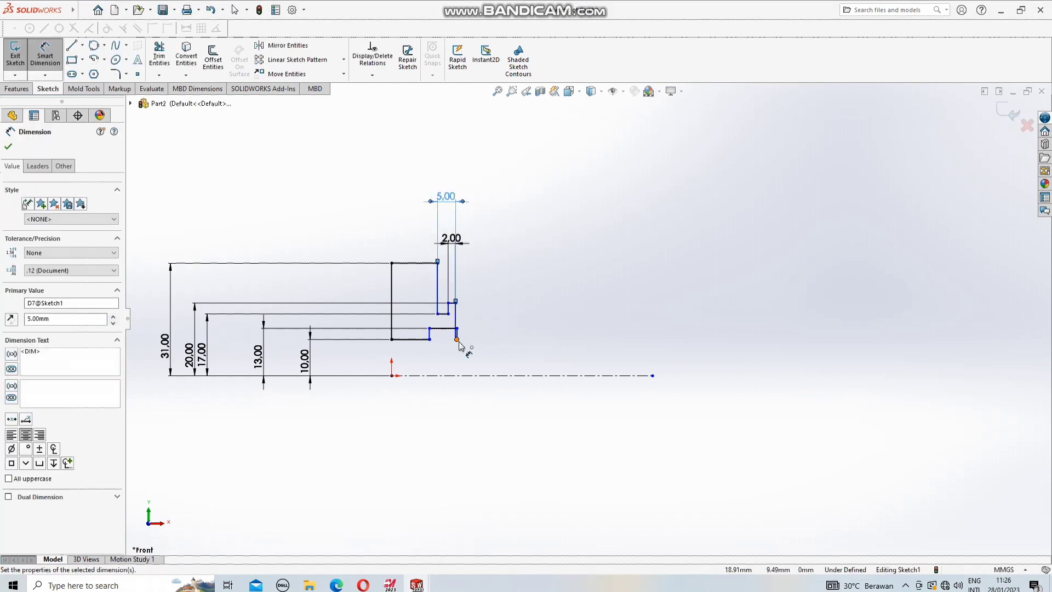
scroll(459, 343, down, 4)
key(Escape)
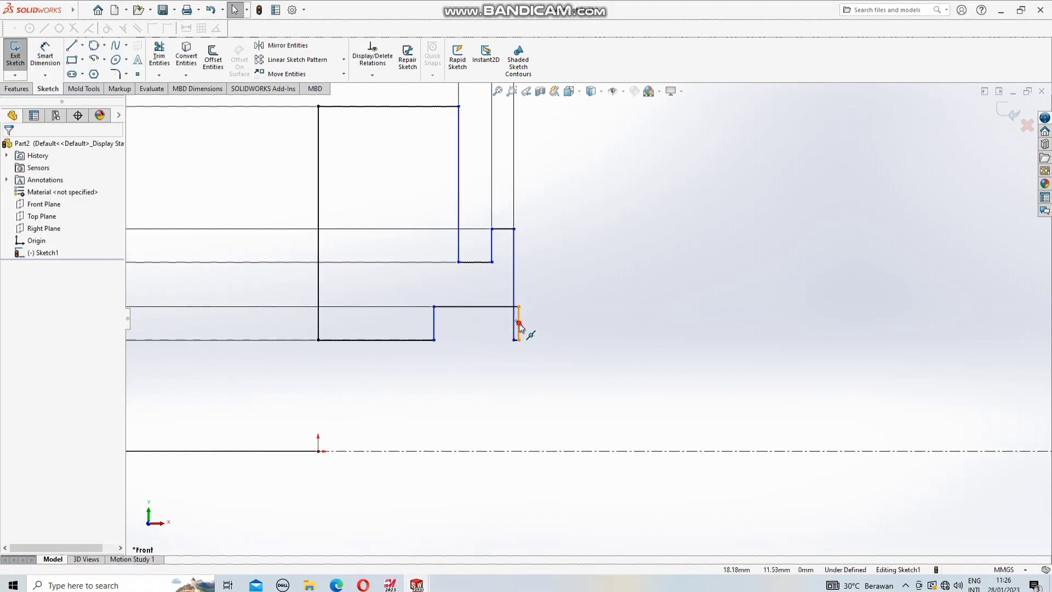
Tidy the outer vertical edge and dimension the overall step width at 13 mm
drag(520, 327, 486, 327)
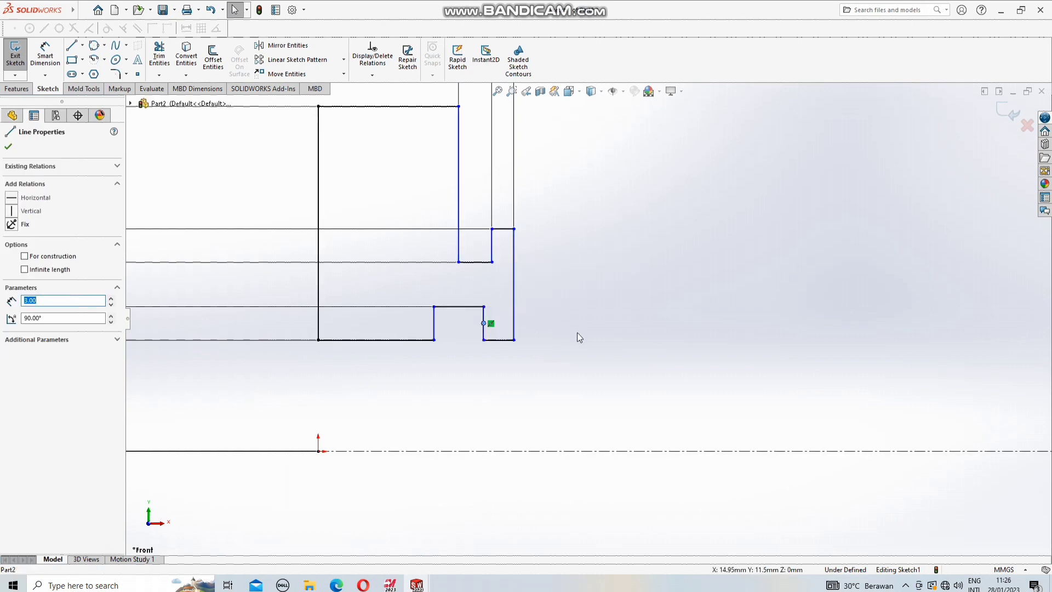
scroll(577, 332, up, 4)
click(58, 64)
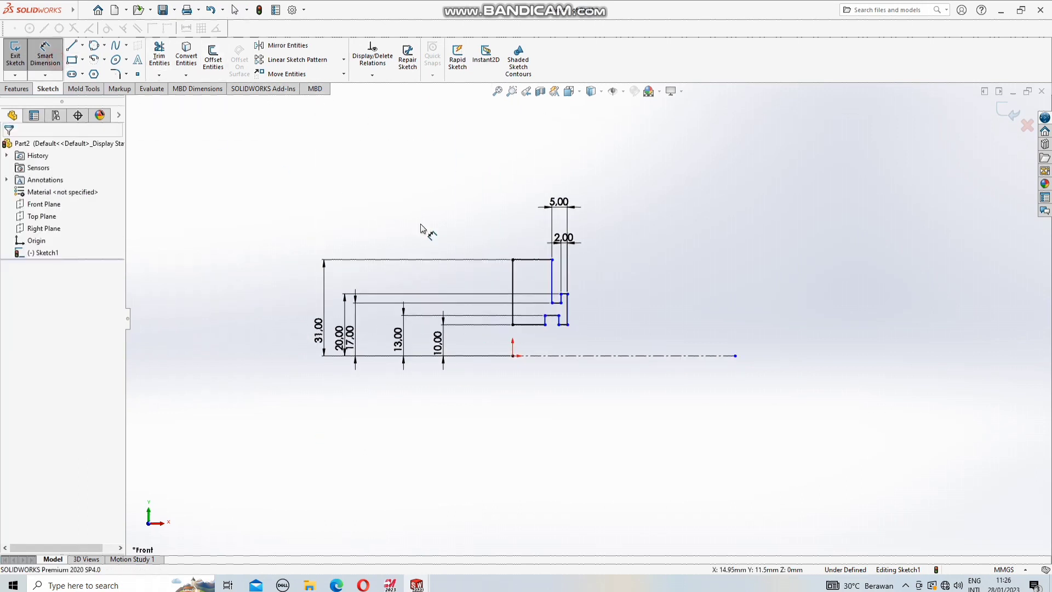
scroll(561, 285, down, 1)
scroll(587, 329, down, 2)
click(570, 321)
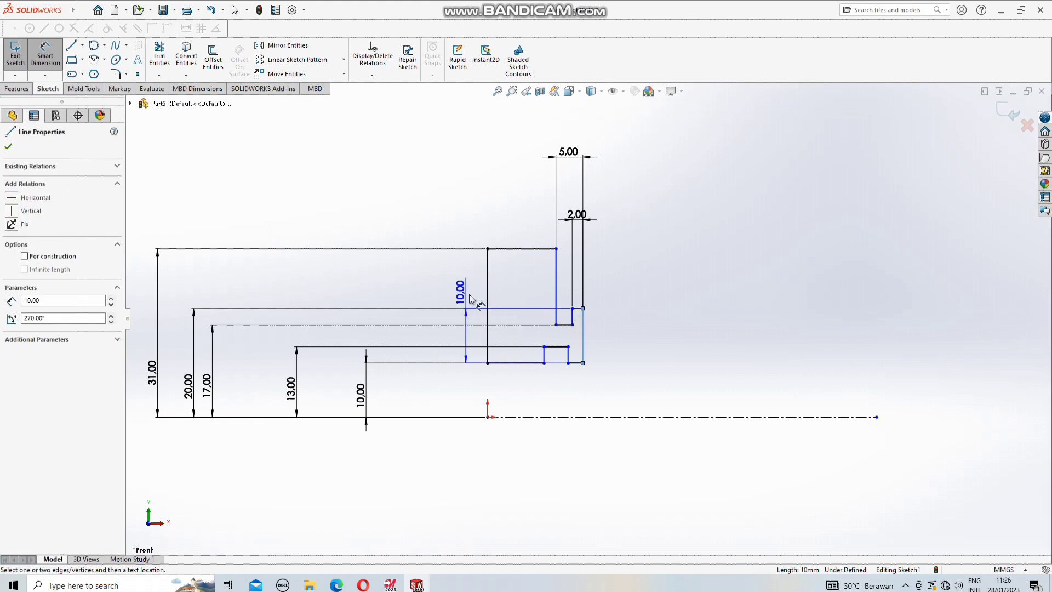
click(487, 298)
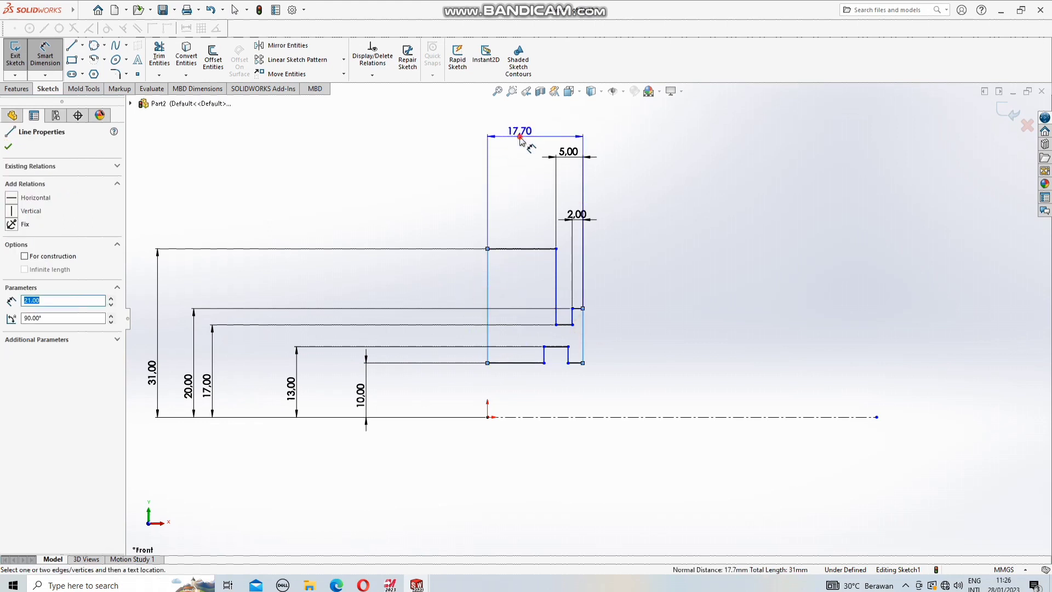
click(519, 139)
text(1)
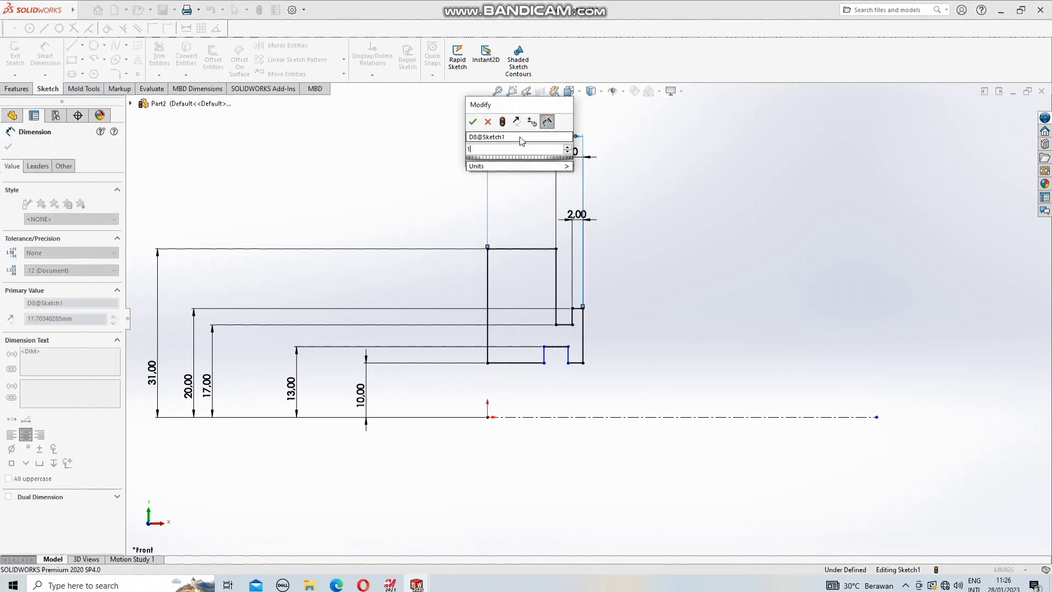
text(3)
key(Return)
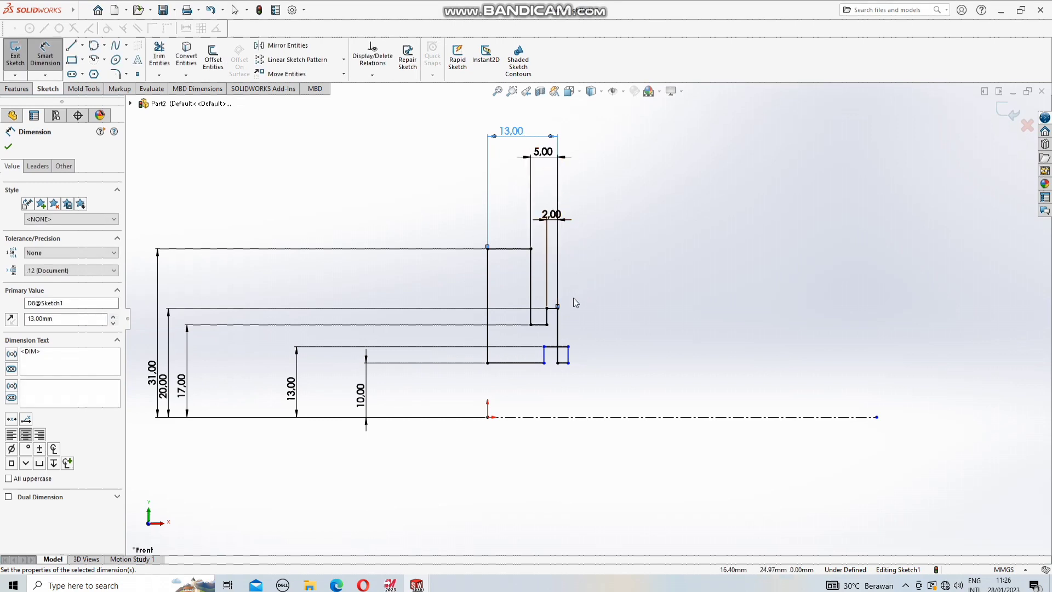
key(Escape)
Set the notch distance to 7 mm and its position to 9.50 mm, fully defining the sketch
mouse_move(544, 355)
mouse_down()
mouse_move(518, 355)
mouse_move(550, 360)
mouse_move(538, 360)
mouse_up()
click(45, 55)
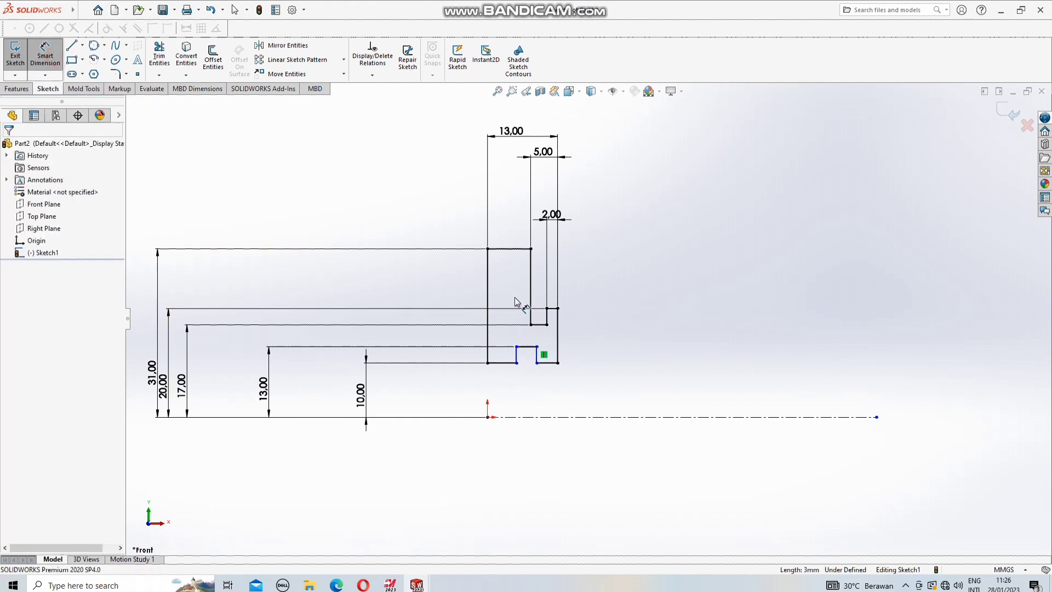
click(557, 328)
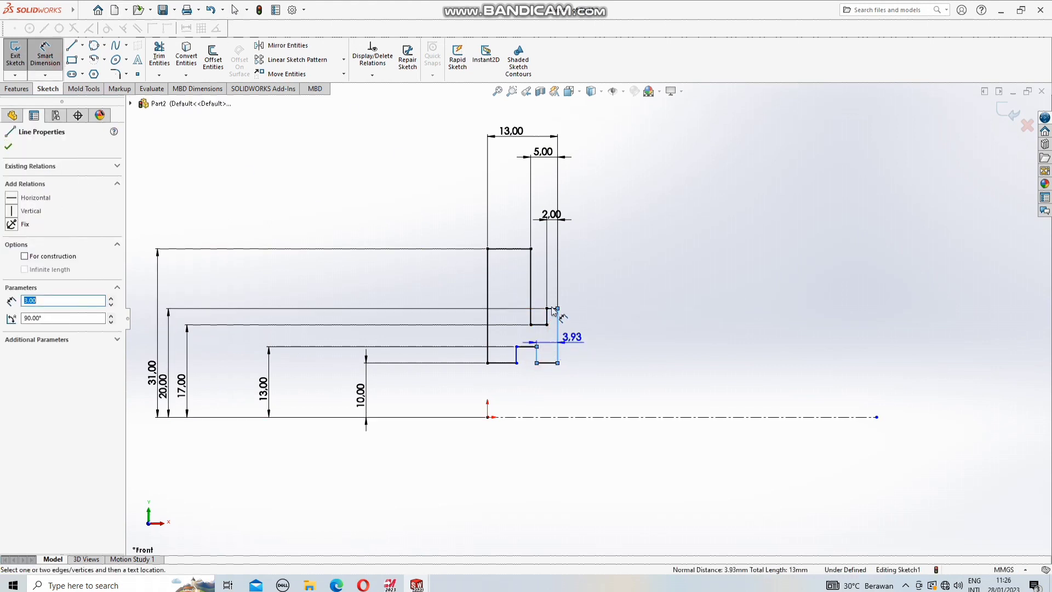
click(570, 379)
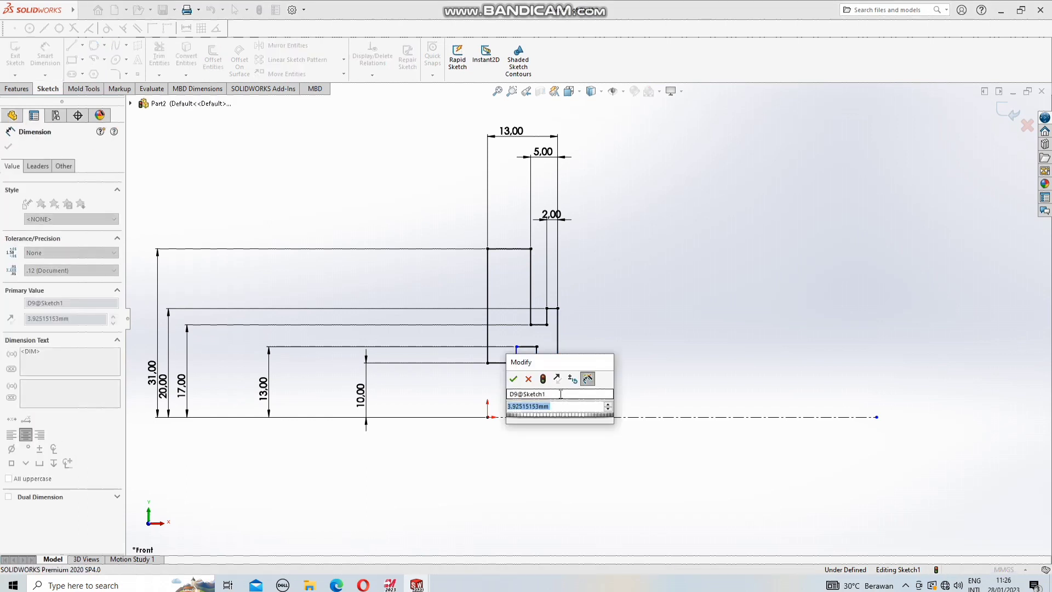
text(7)
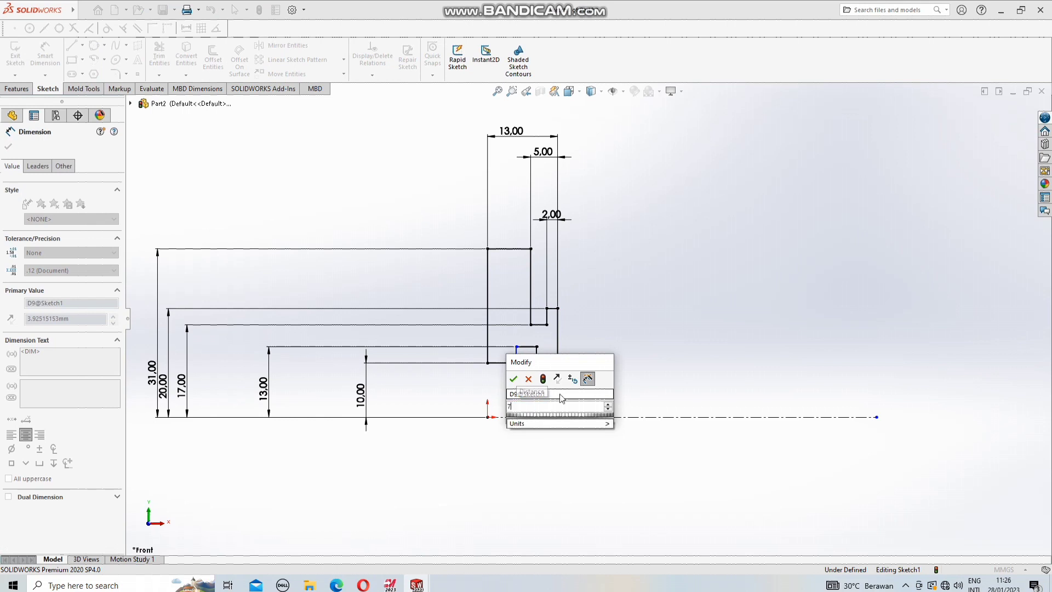
key(Return)
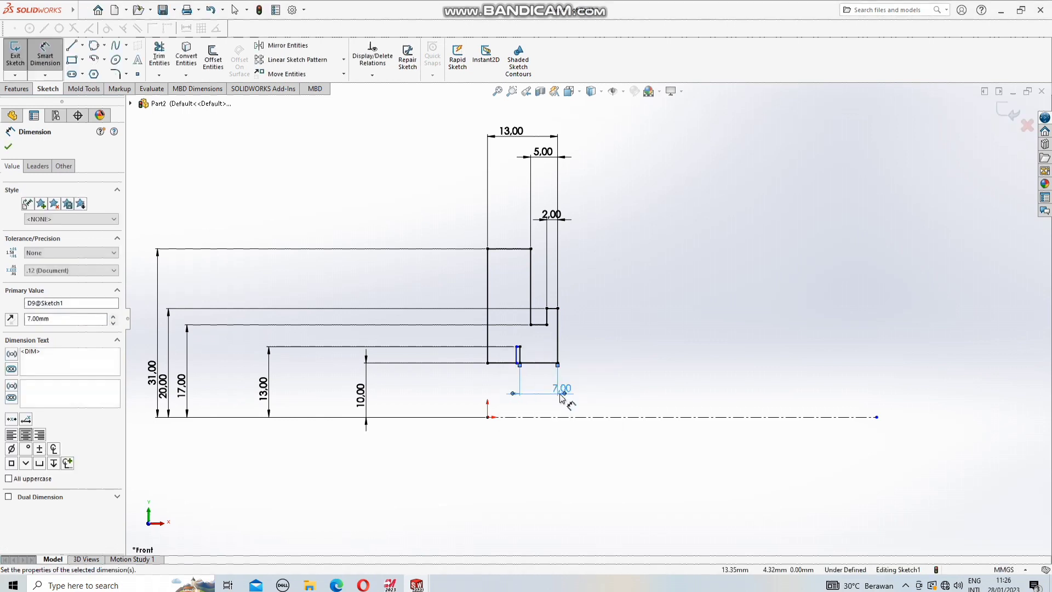
click(519, 356)
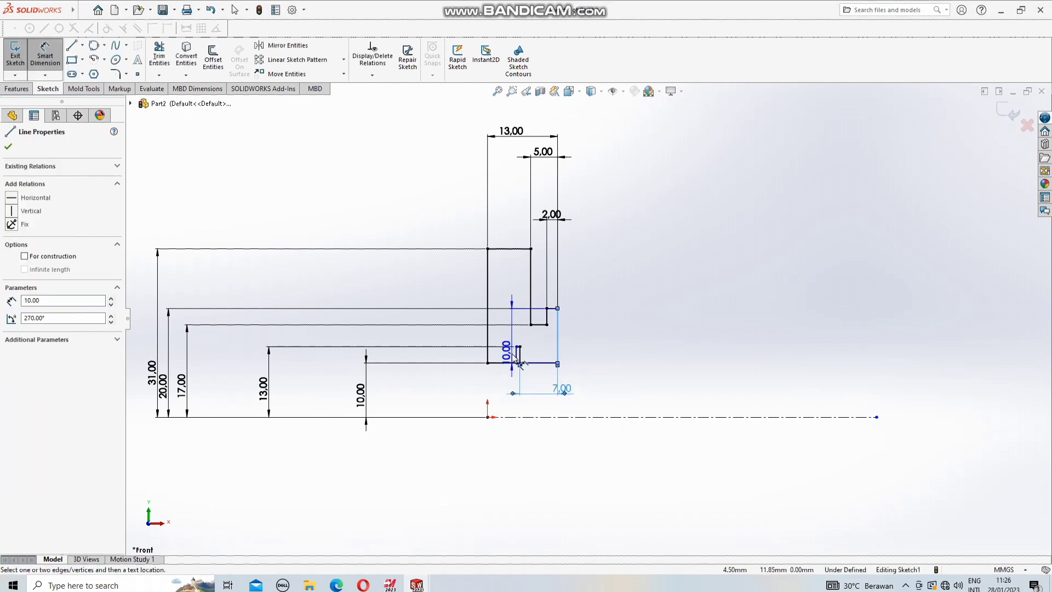
click(520, 360)
click(524, 404)
text(9)
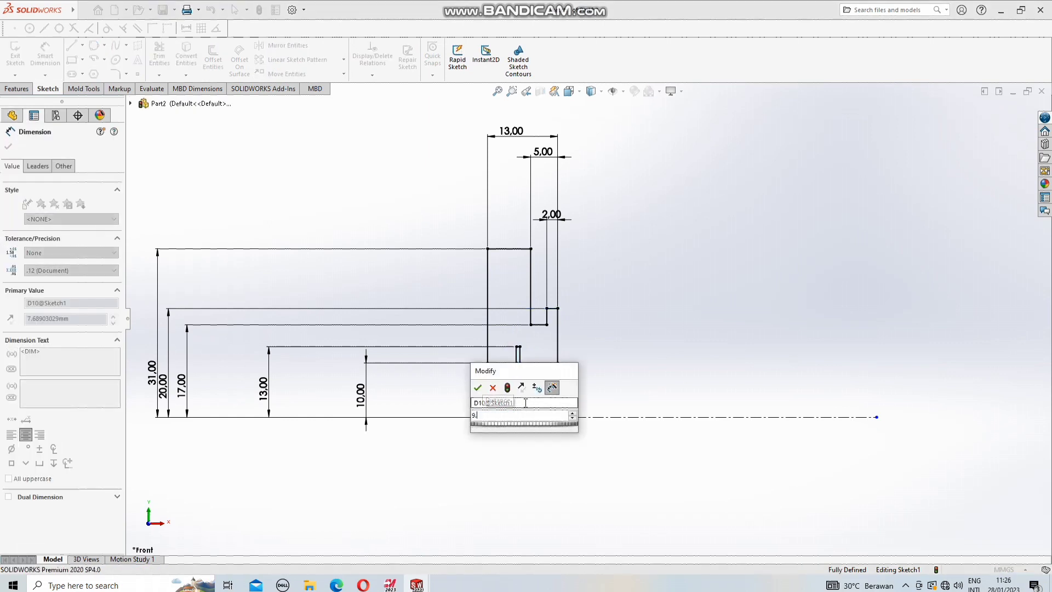
key(Return)
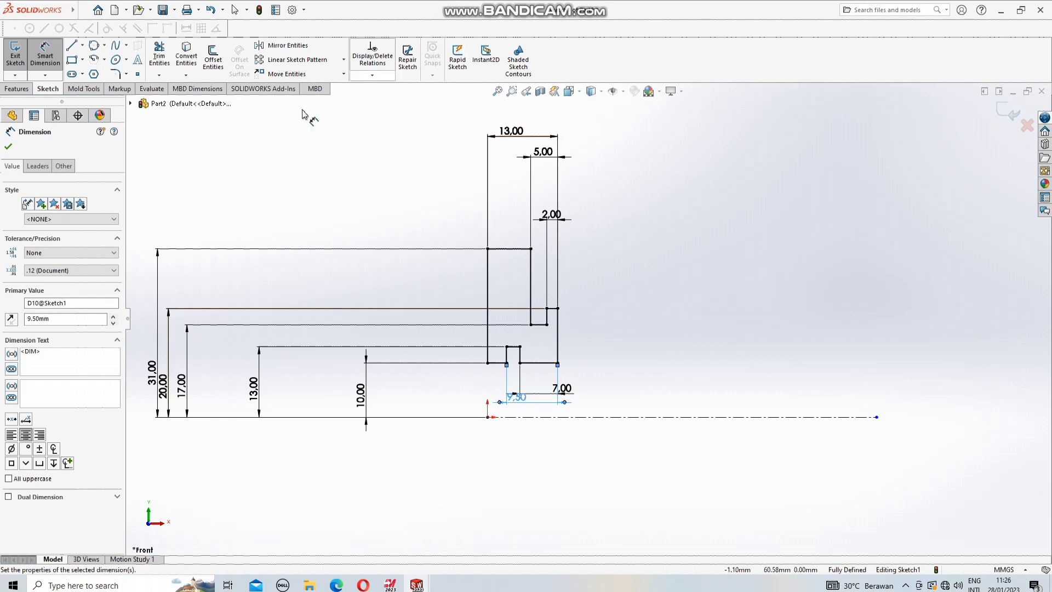
click(115, 74)
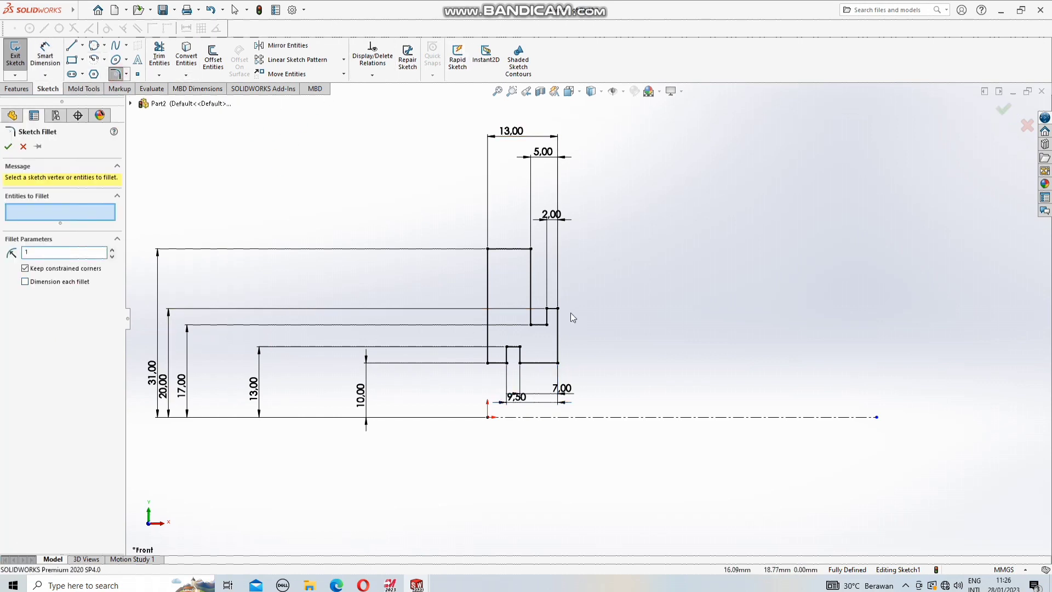
Round the inner corner with a 1 mm fillet and revolve the profile 360° into a solid flange
click(548, 311)
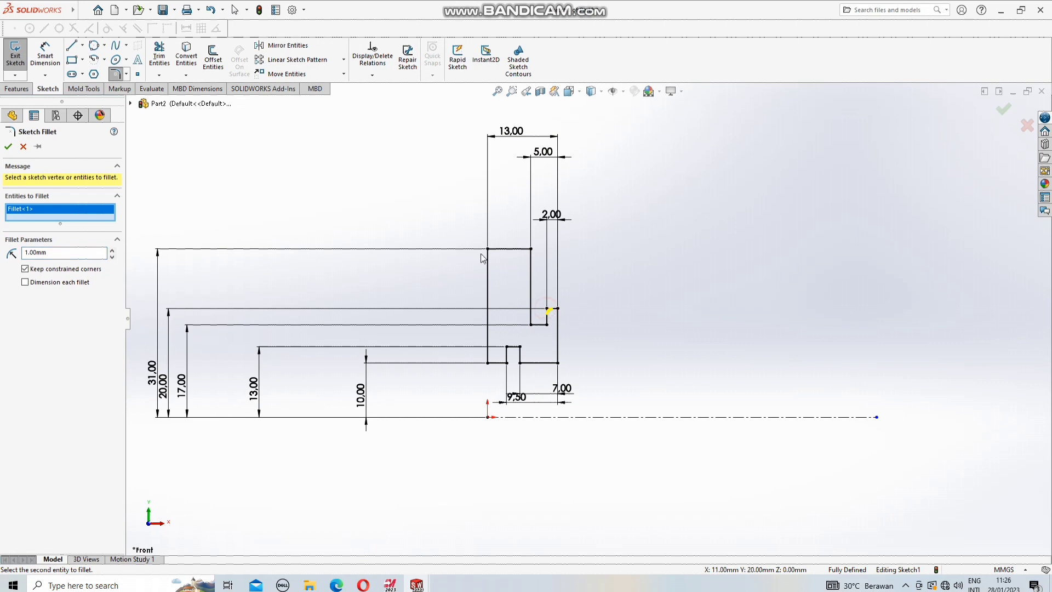
click(7, 146)
click(22, 88)
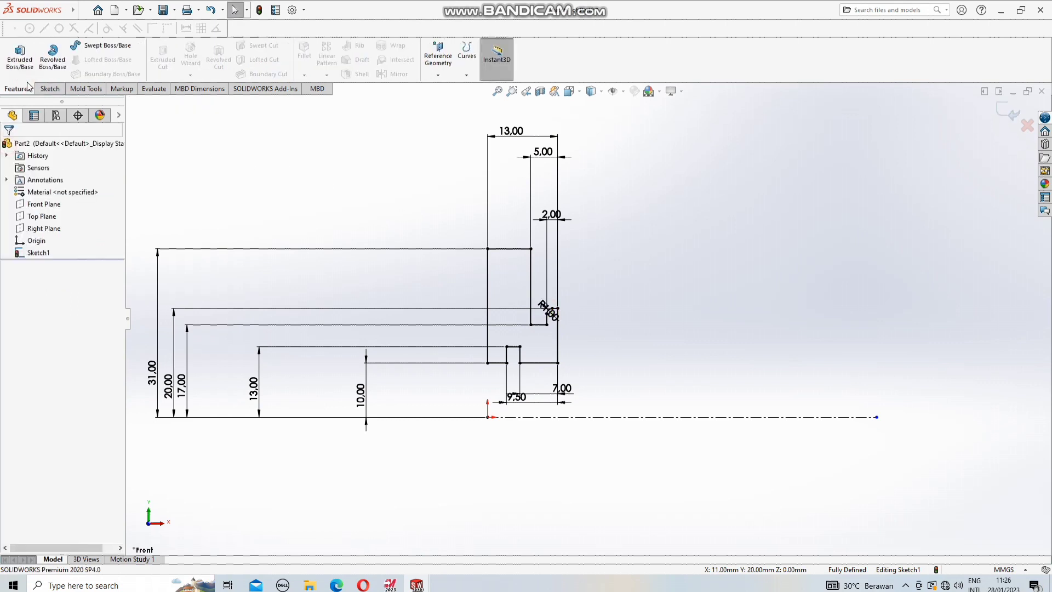
click(61, 56)
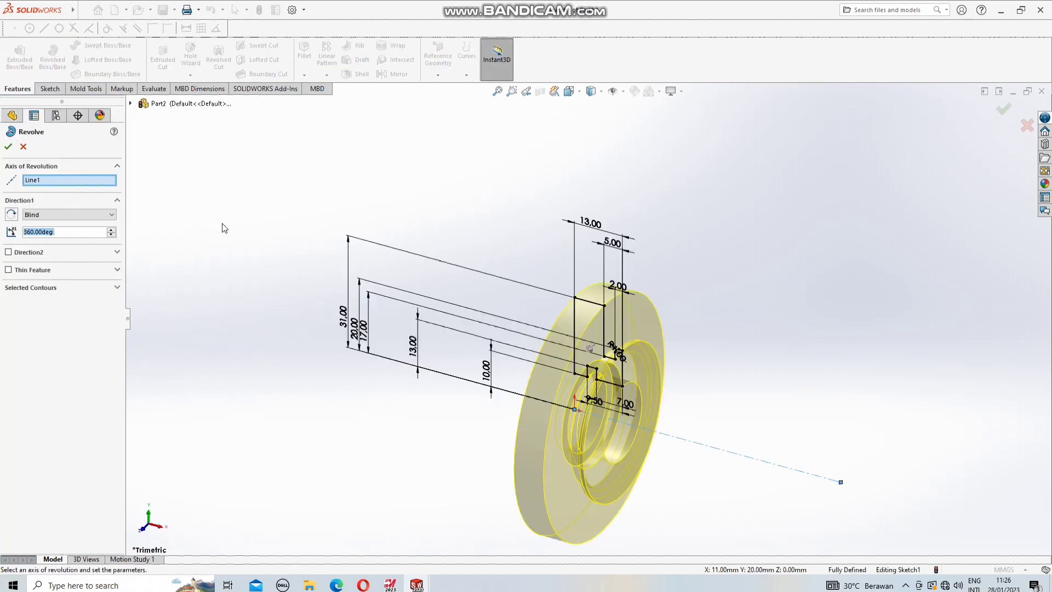
click(8, 147)
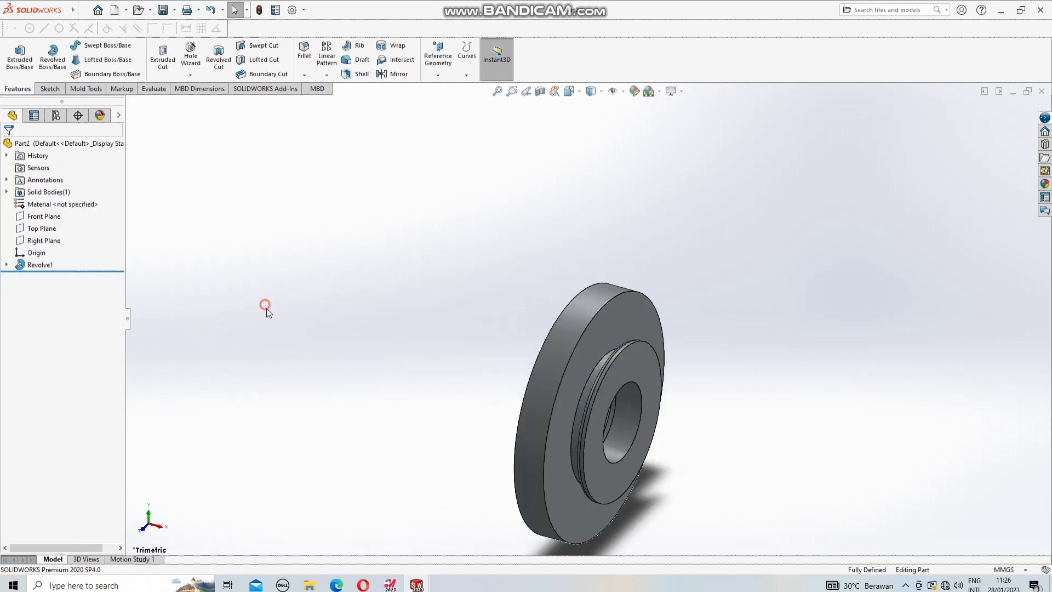
Start a new sketch on the flange's flat face
middle_drag(350, 335, 530, 337)
right_click(551, 341)
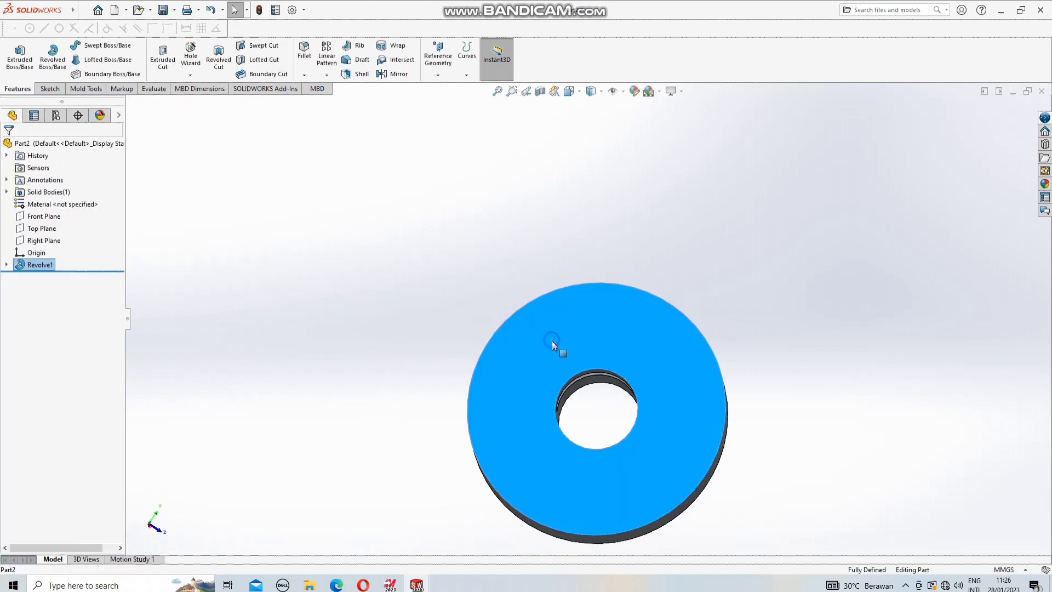
click(579, 321)
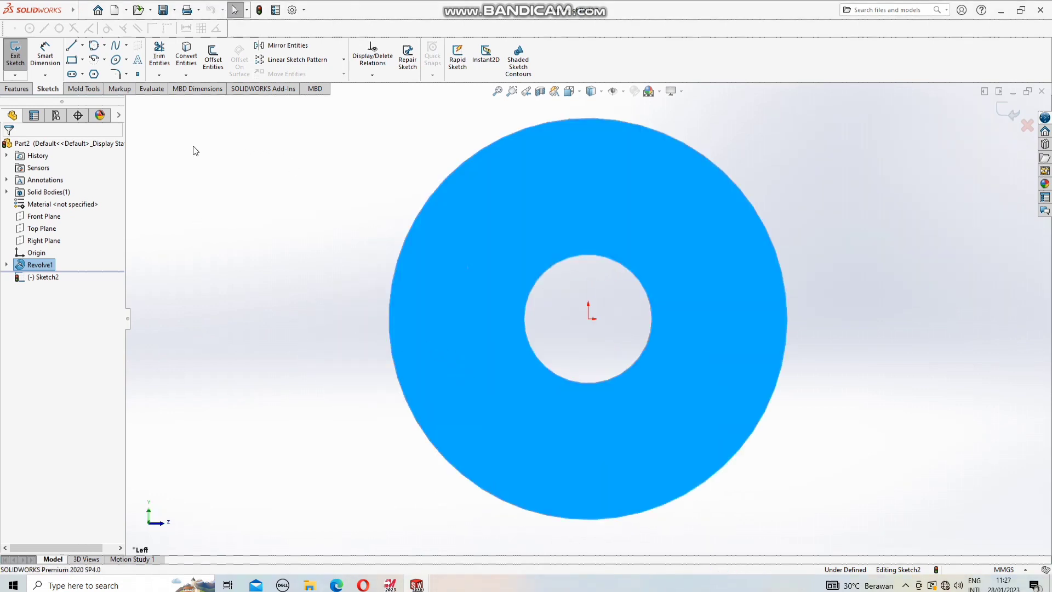
Draw a 31 mm vertical line from the disc centre up to the outer rim
click(81, 45)
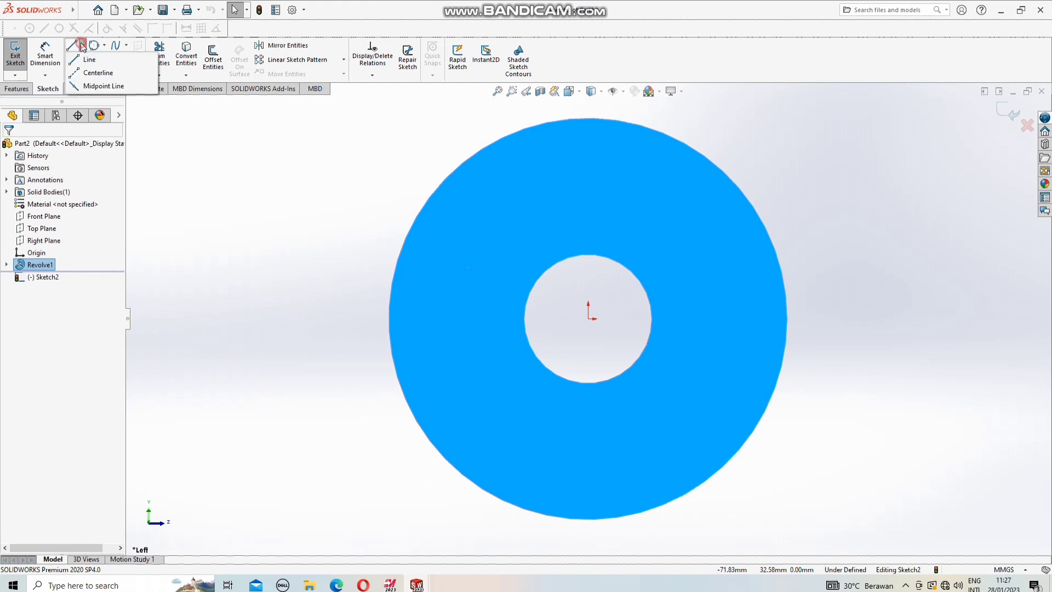
click(97, 73)
key(Escape)
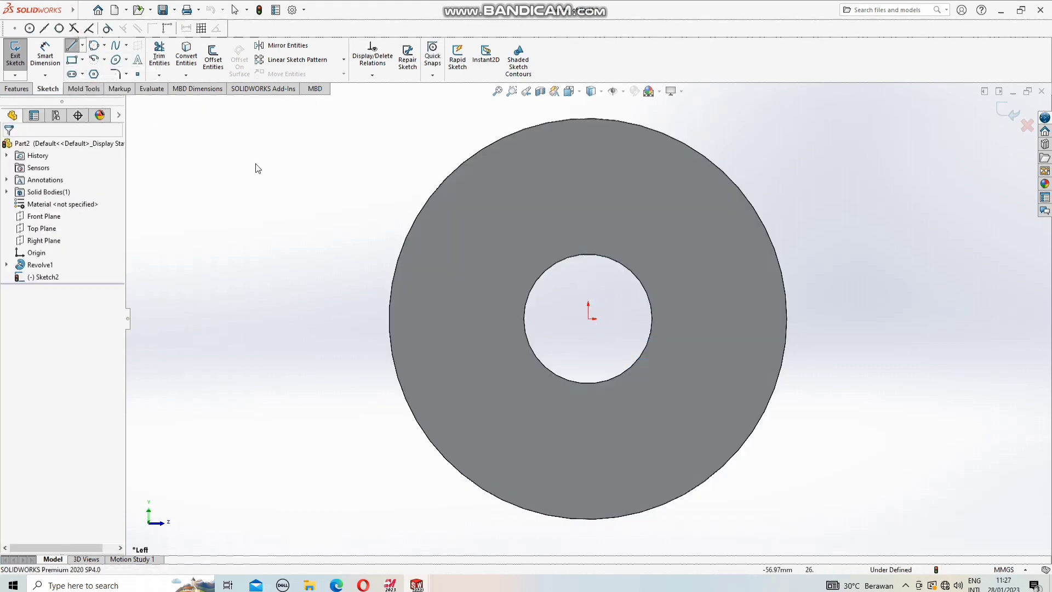
key(l)
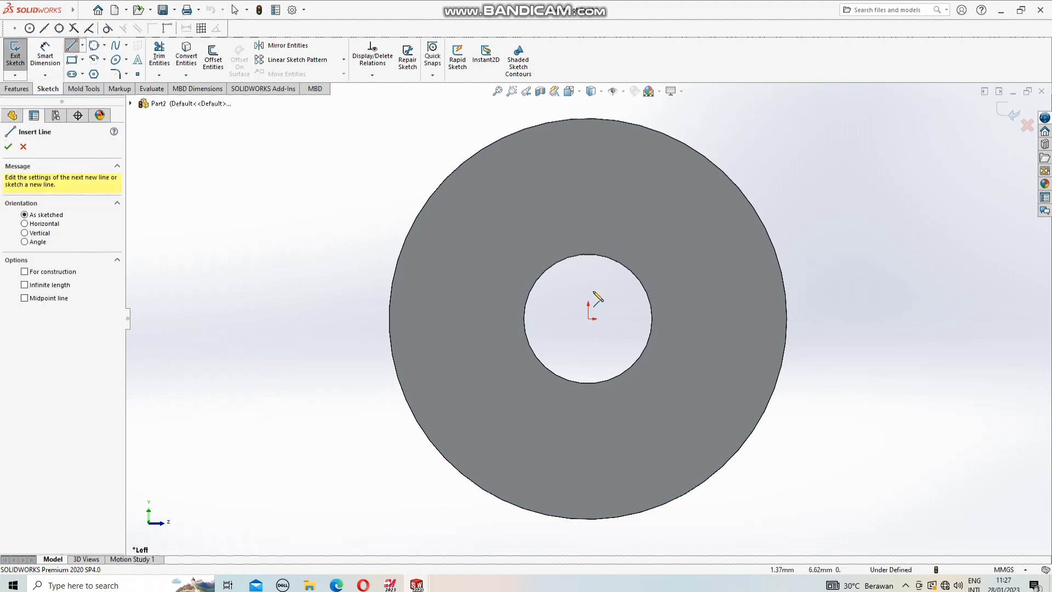
click(588, 319)
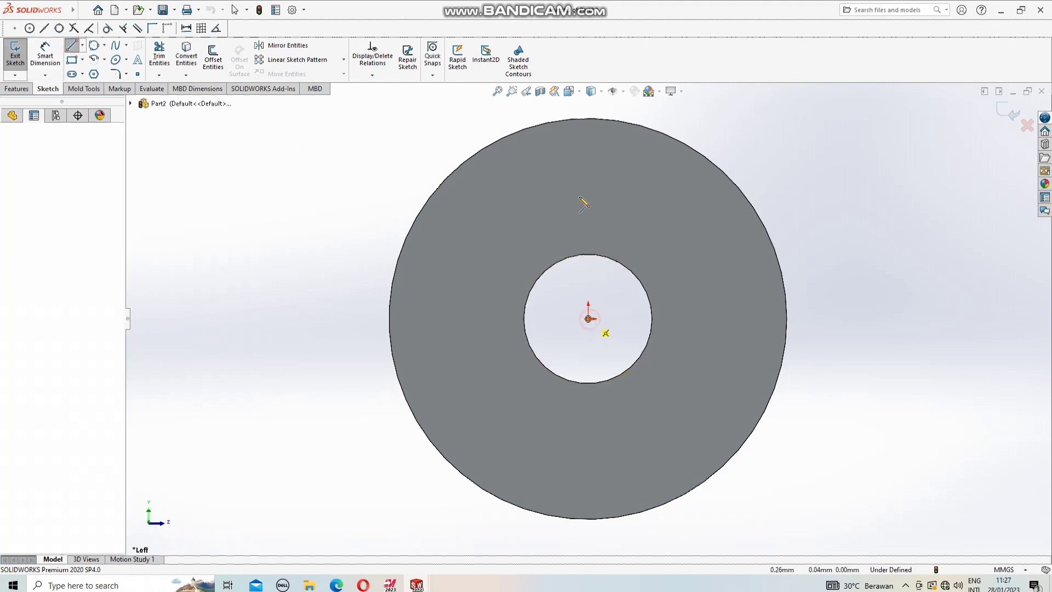
click(587, 118)
key(Escape)
click(213, 57)
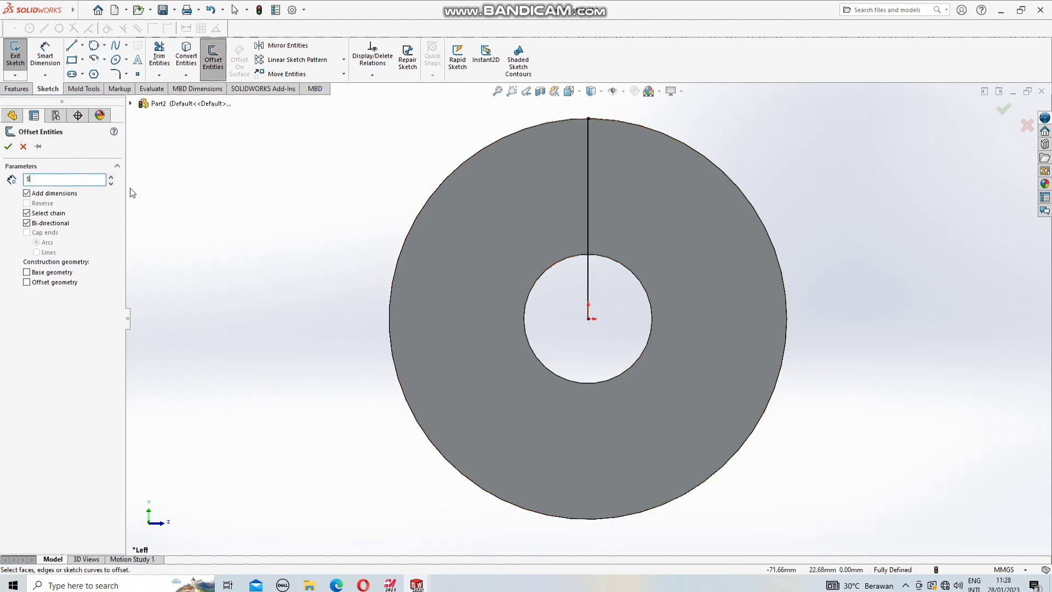
Offset the vertical centre line in both directions by 5 mm and by 10 mm
click(588, 172)
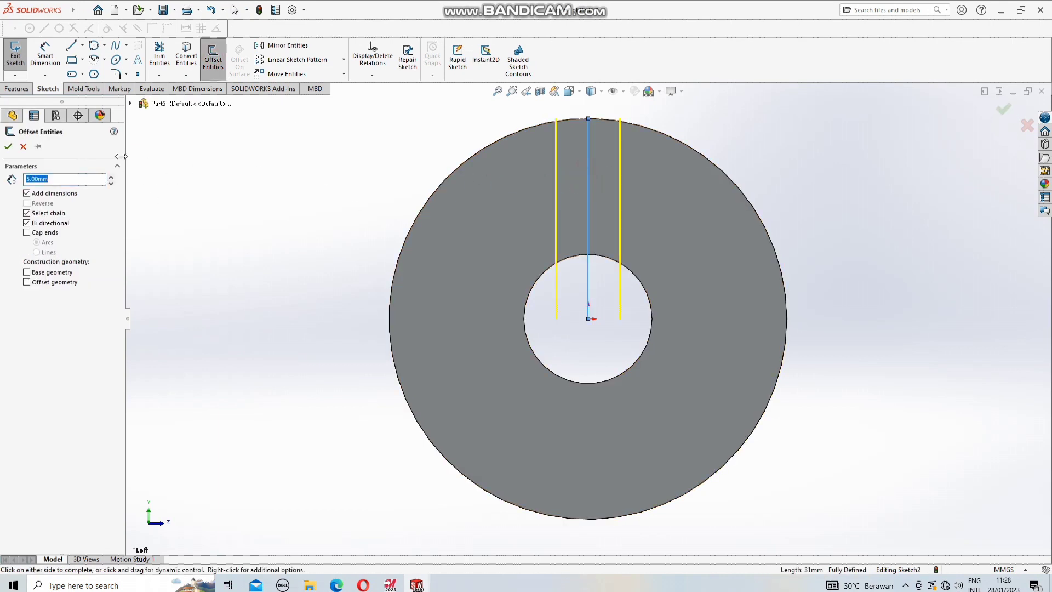
click(8, 147)
click(213, 57)
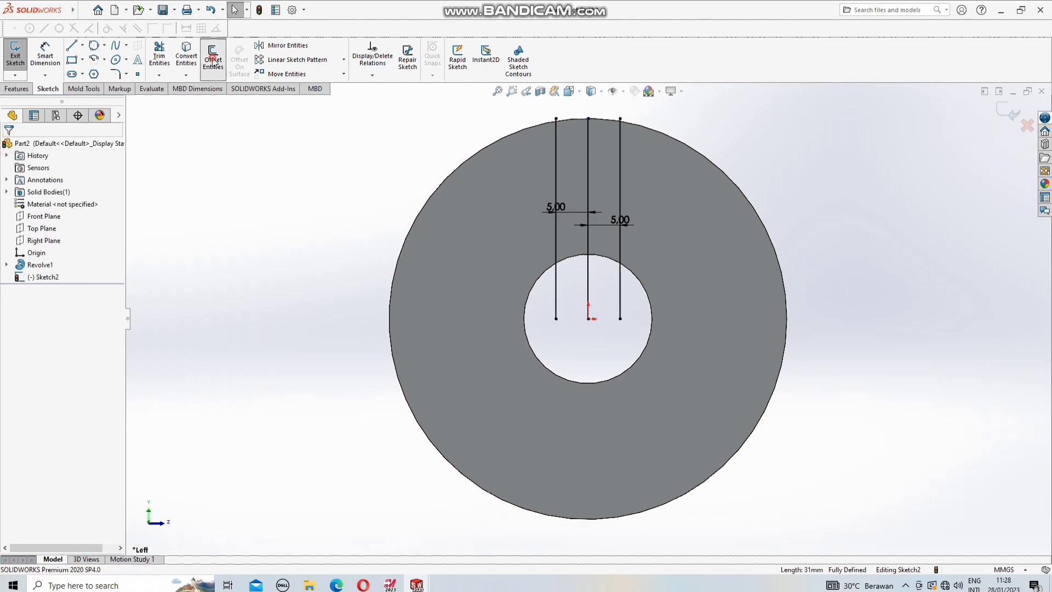
click(586, 167)
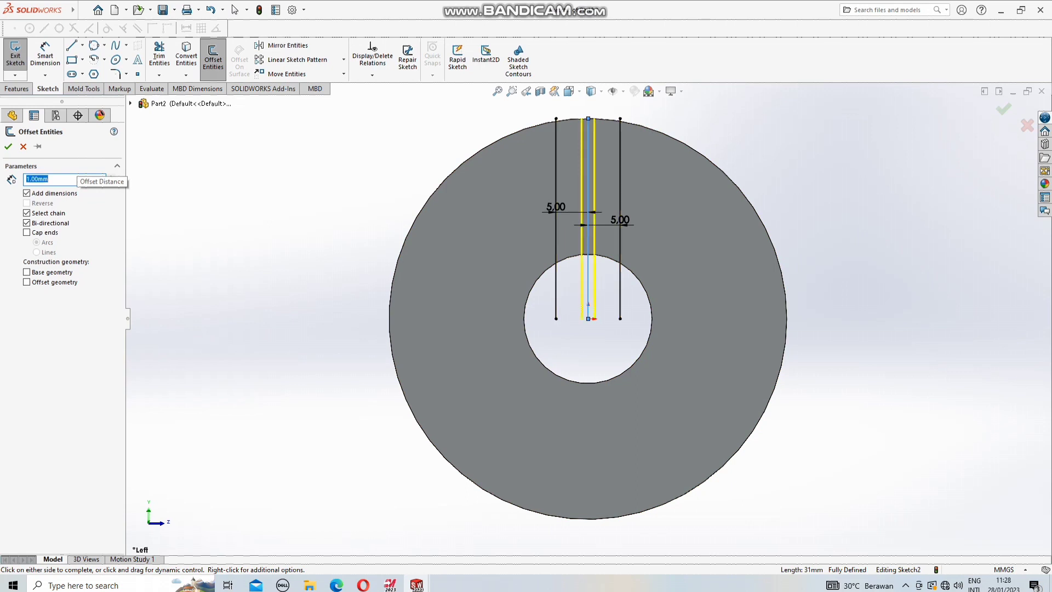
click(24, 146)
click(213, 64)
text(10)
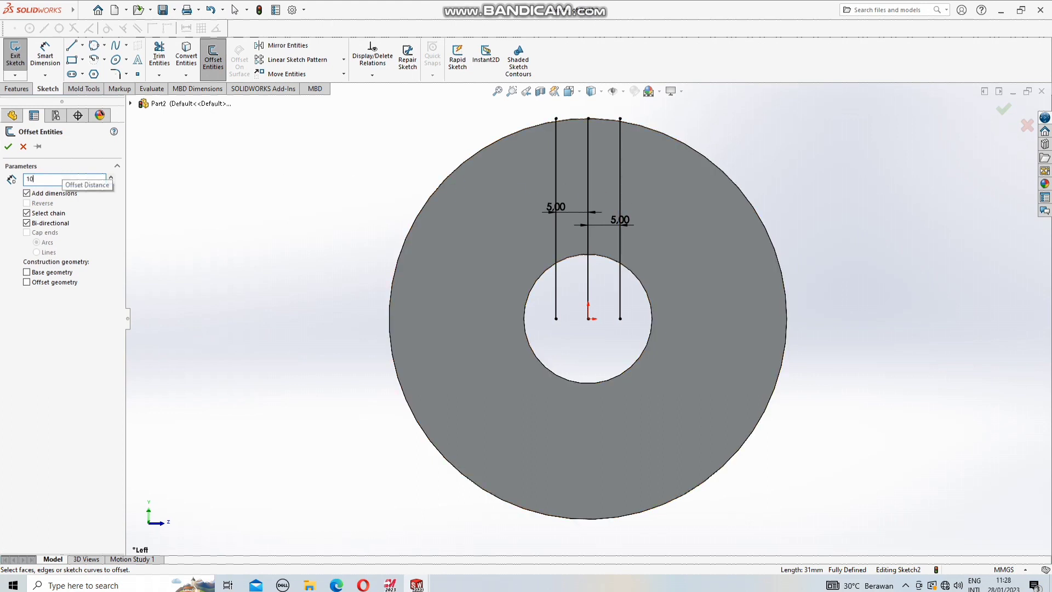
click(589, 155)
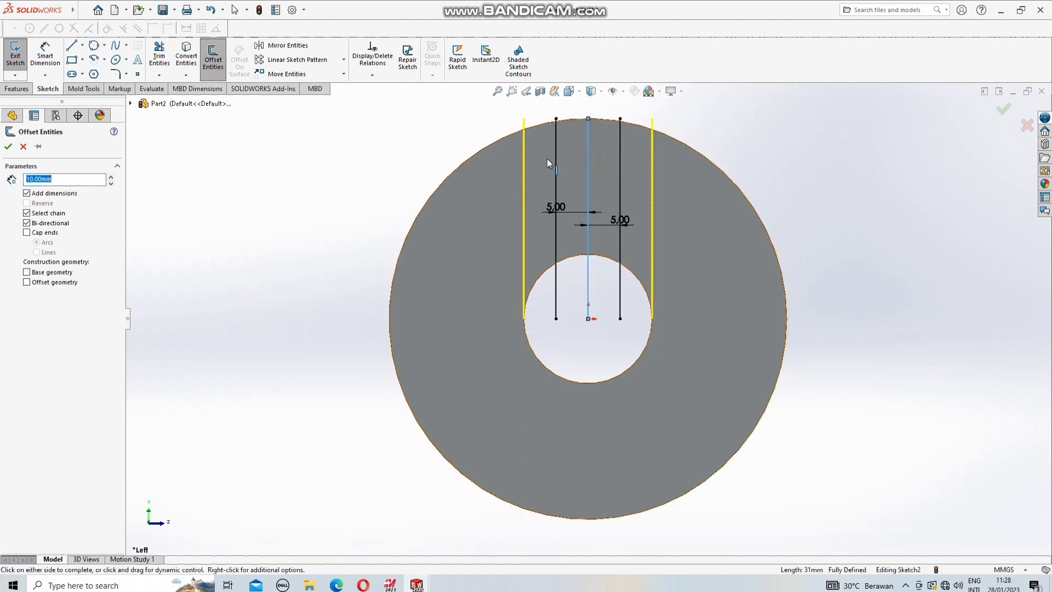
click(9, 148)
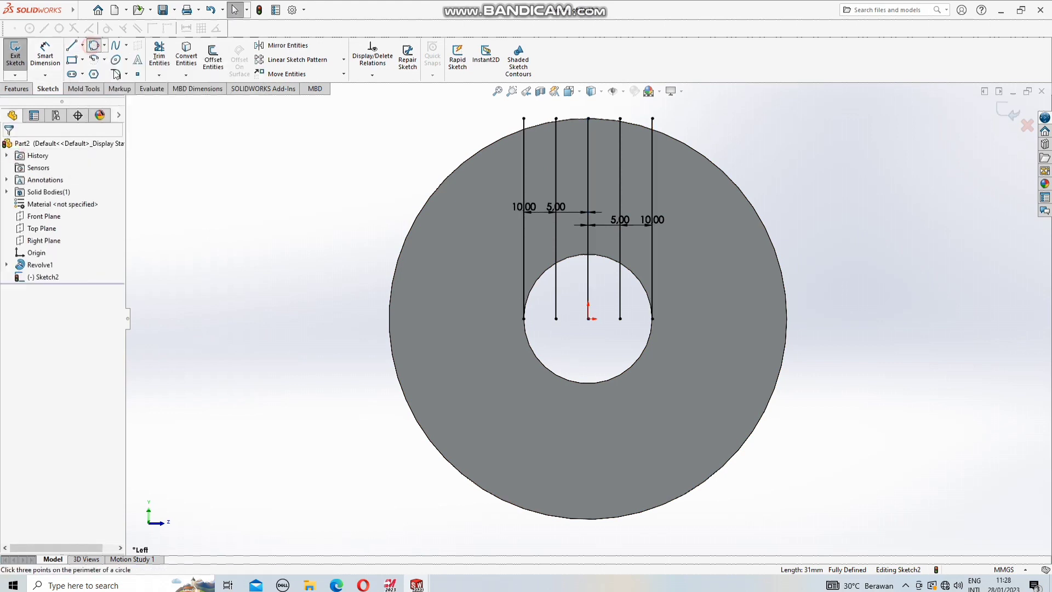
Draw a 31 mm-radius centre circle at the origin, tracing the flange's outer edge
click(93, 46)
click(589, 319)
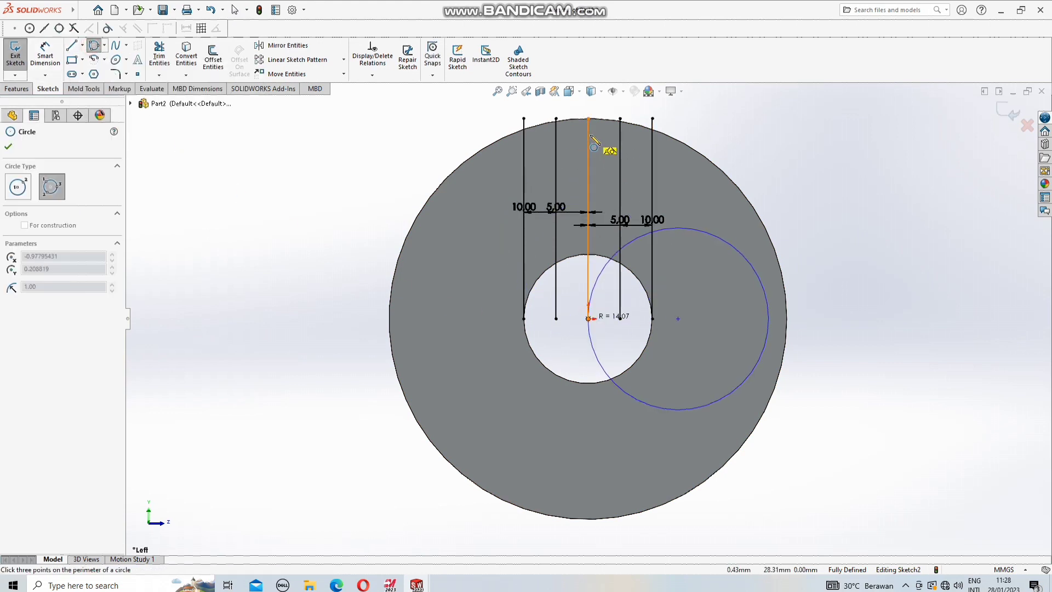
click(18, 188)
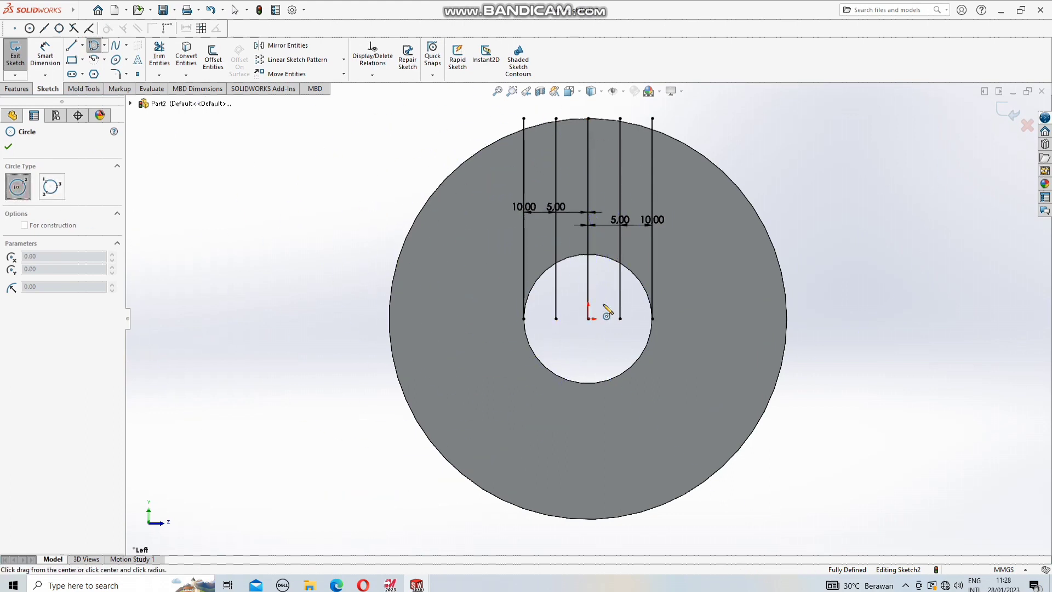
click(588, 319)
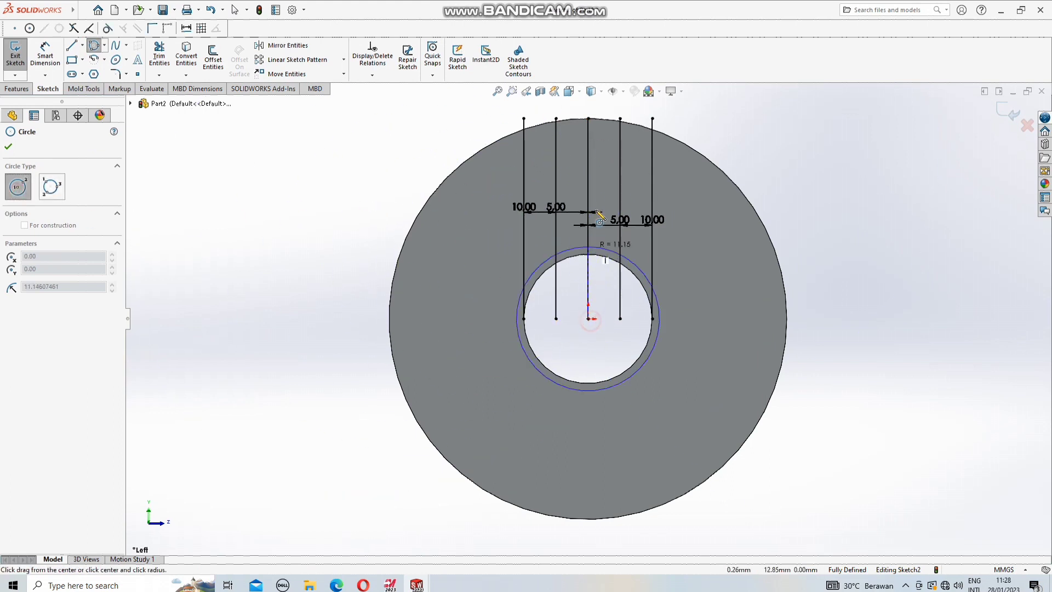
click(589, 118)
Trim back the top of the middle vertical line
click(159, 55)
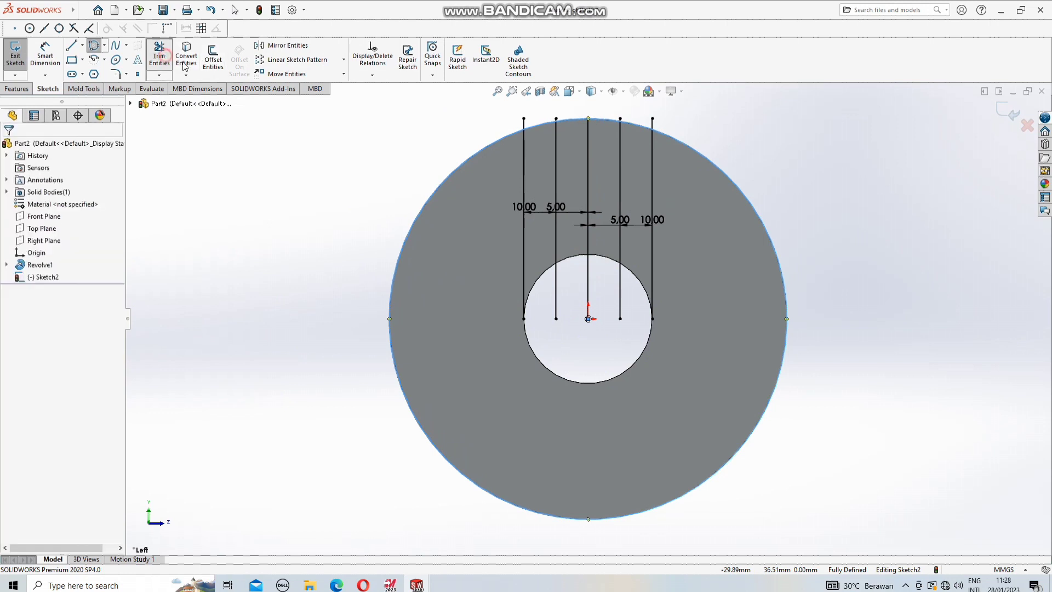
drag(593, 154, 590, 149)
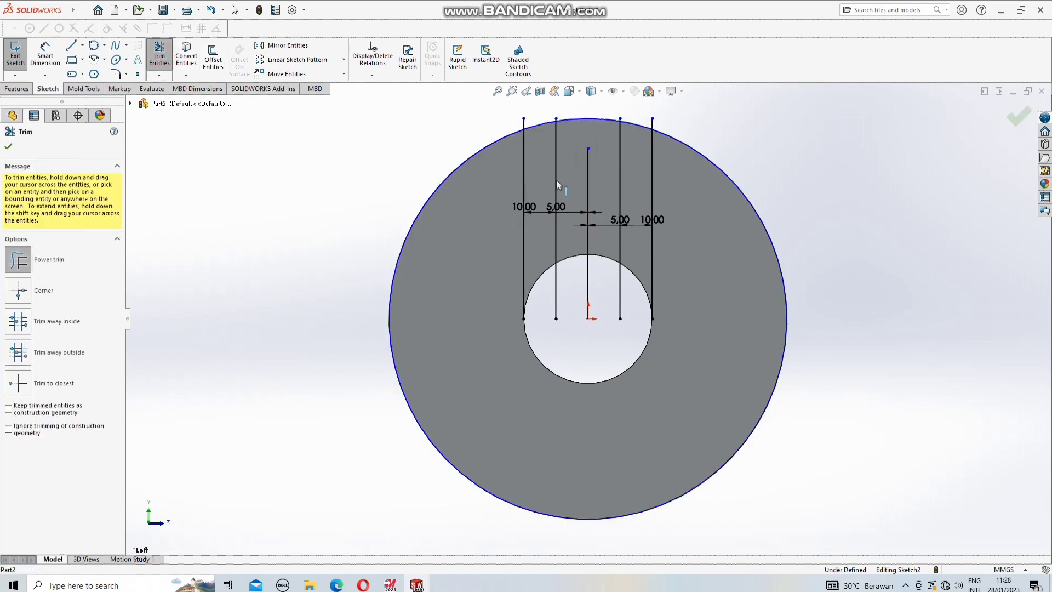
drag(605, 163, 577, 209)
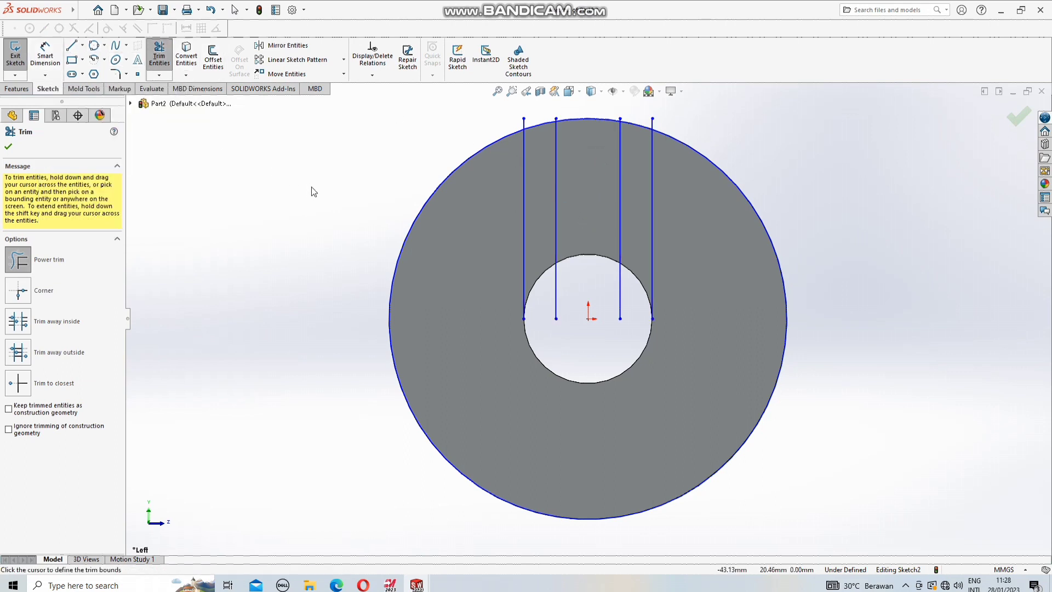
key(Escape)
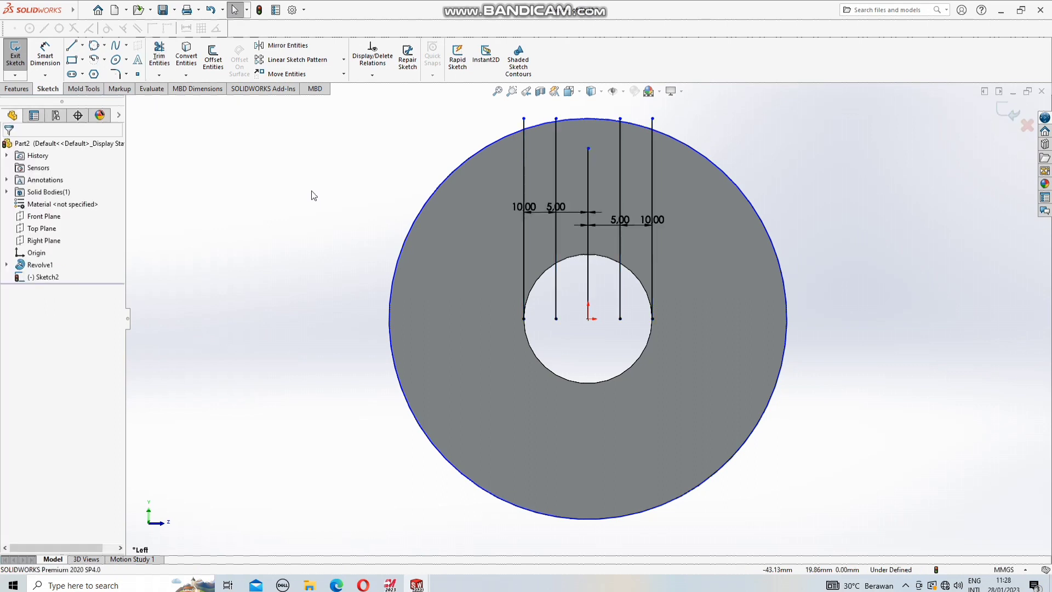
Set up a circular sketch pattern about the origin with 3 instances, excluding the outer circle
click(343, 59)
click(296, 74)
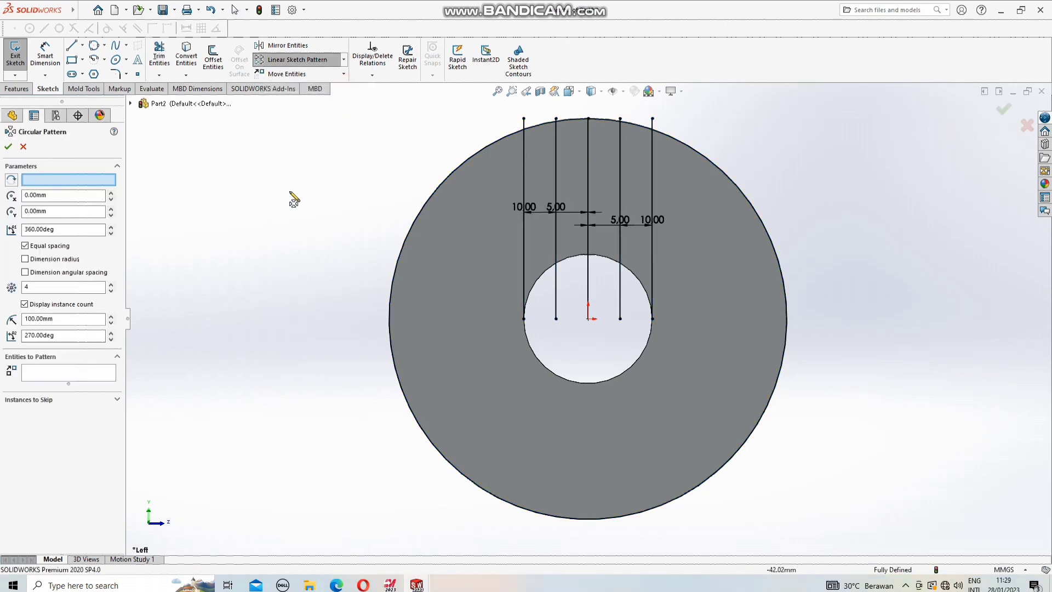
click(398, 264)
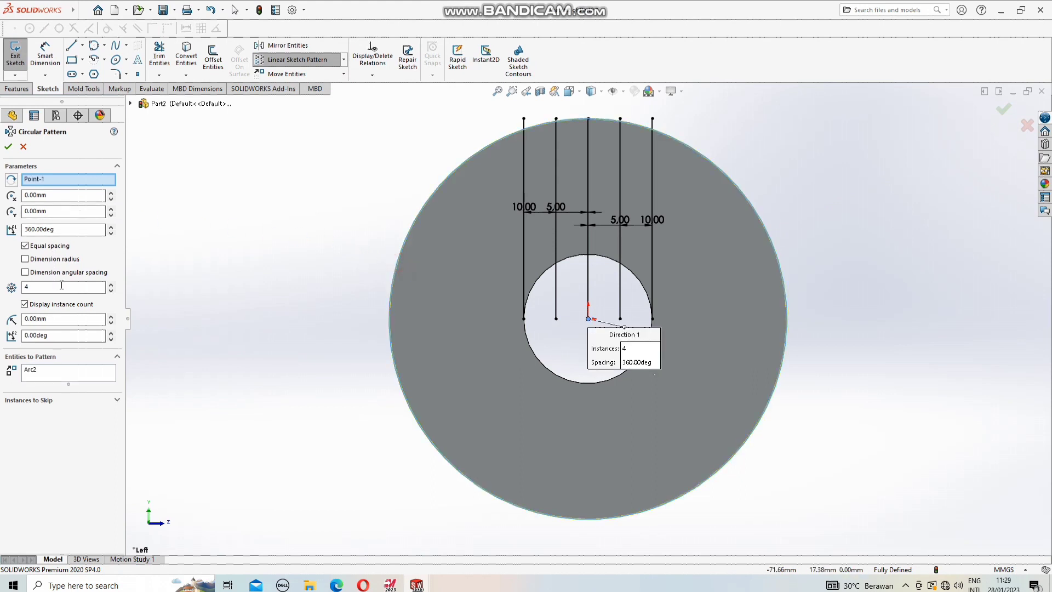
click(62, 284)
text(3)
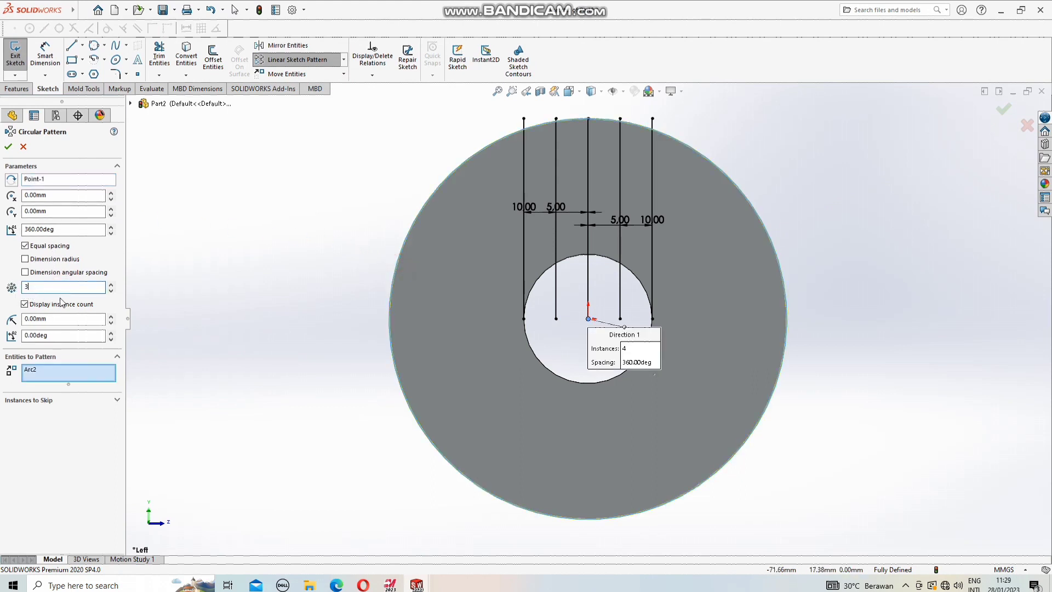
right_click(90, 369)
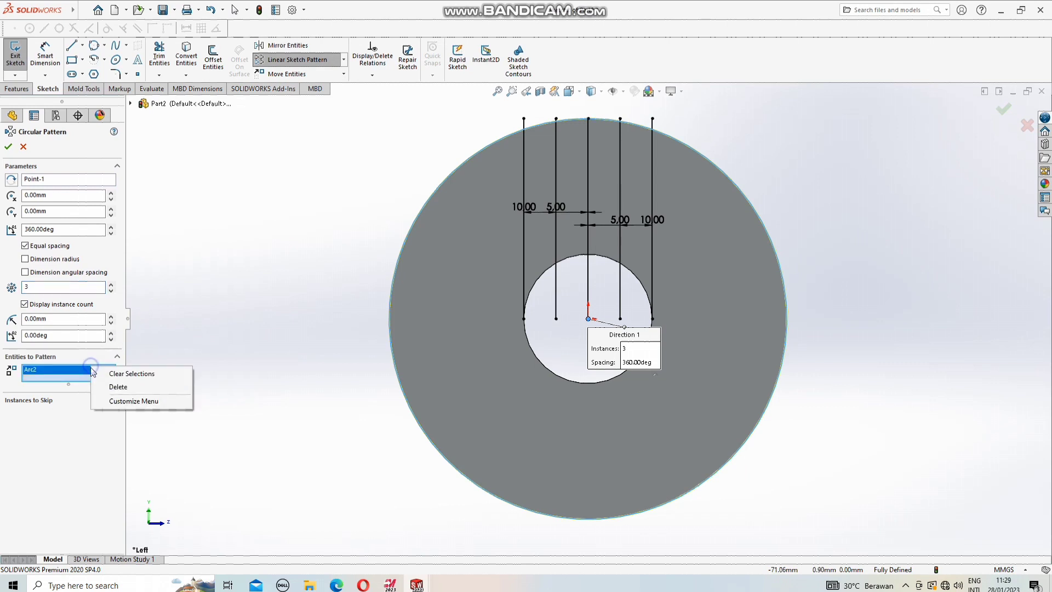
click(99, 386)
Add the five vertical lines to the pattern and accept it
click(523, 180)
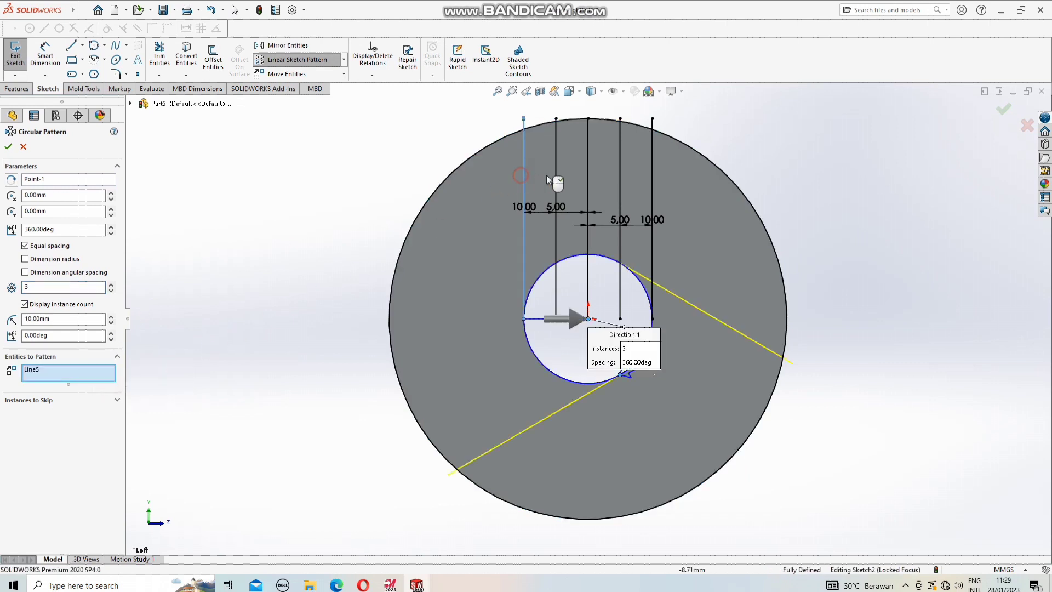
click(556, 183)
click(588, 183)
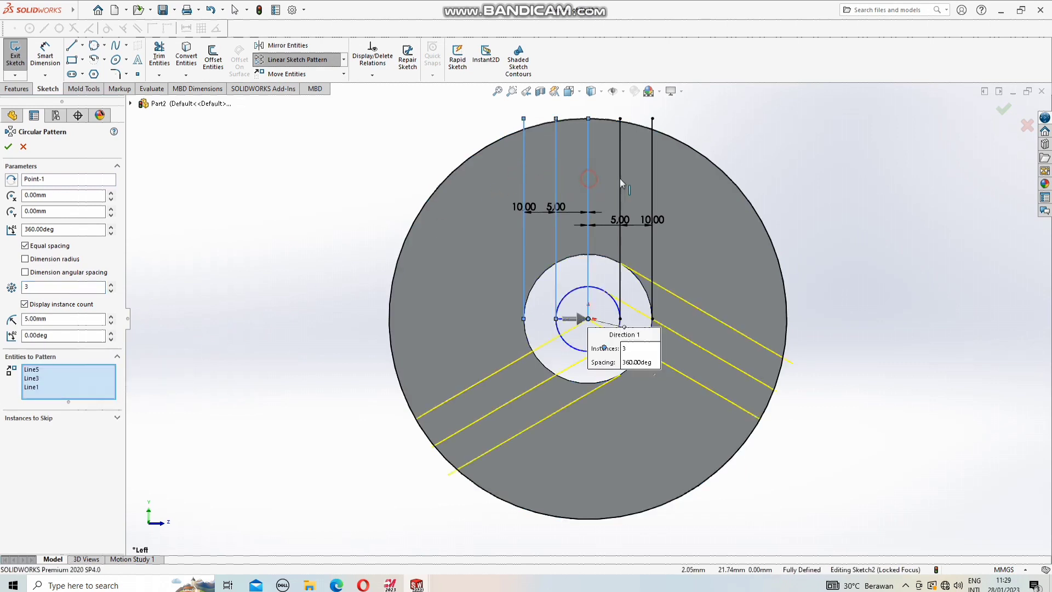
click(620, 183)
click(652, 183)
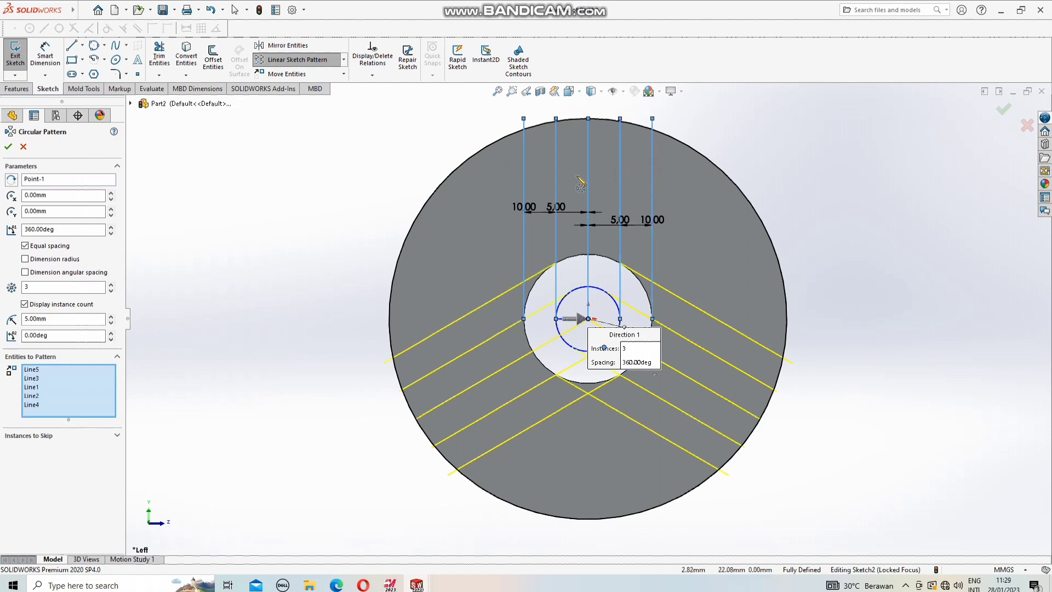
click(8, 146)
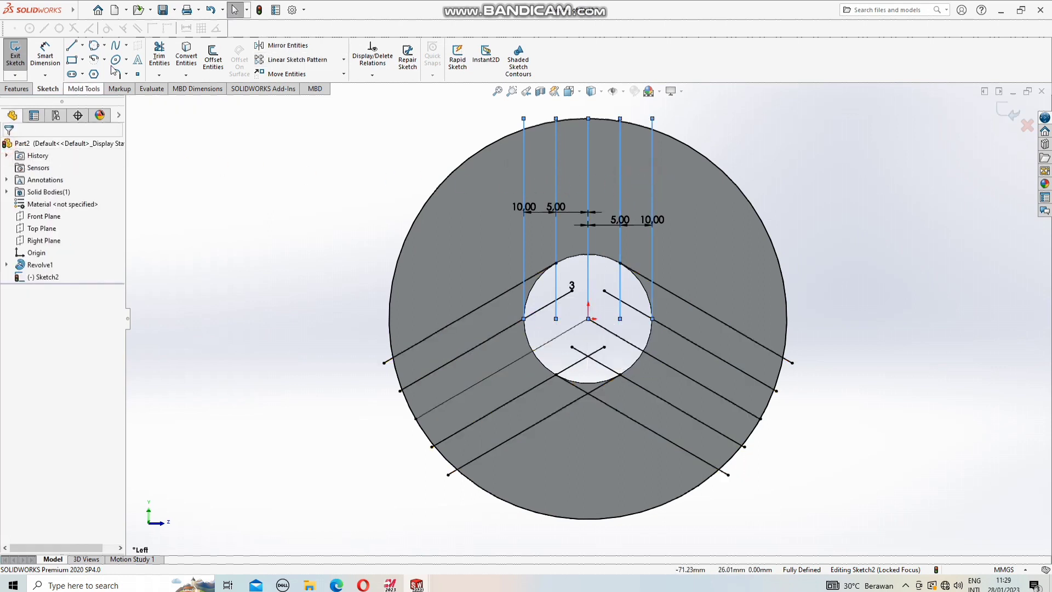
Power-trim the outer circle segments between slot lines and remove the central vertical line
click(159, 54)
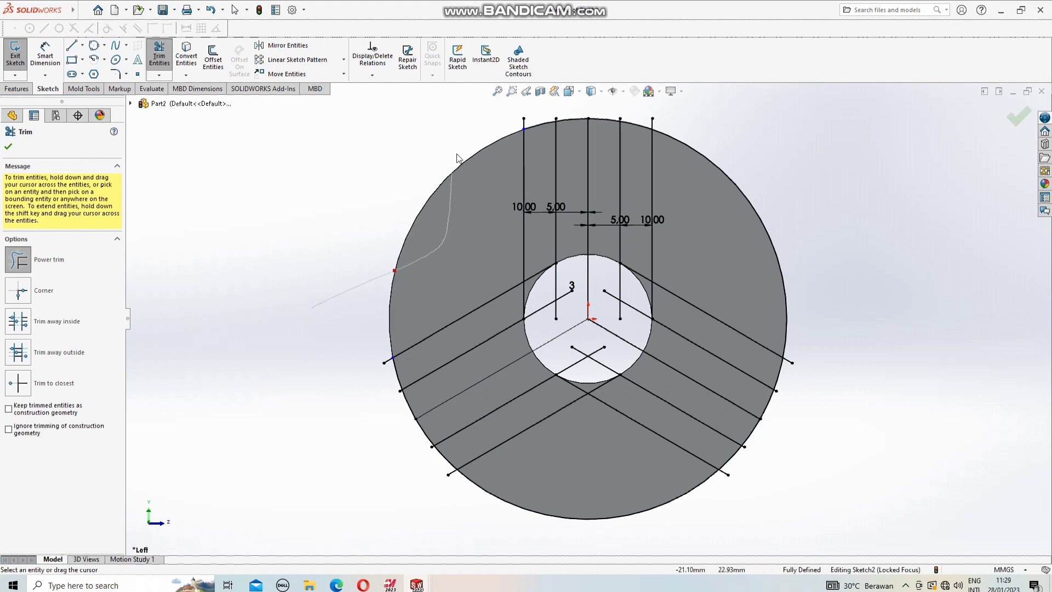
drag(730, 181, 689, 308)
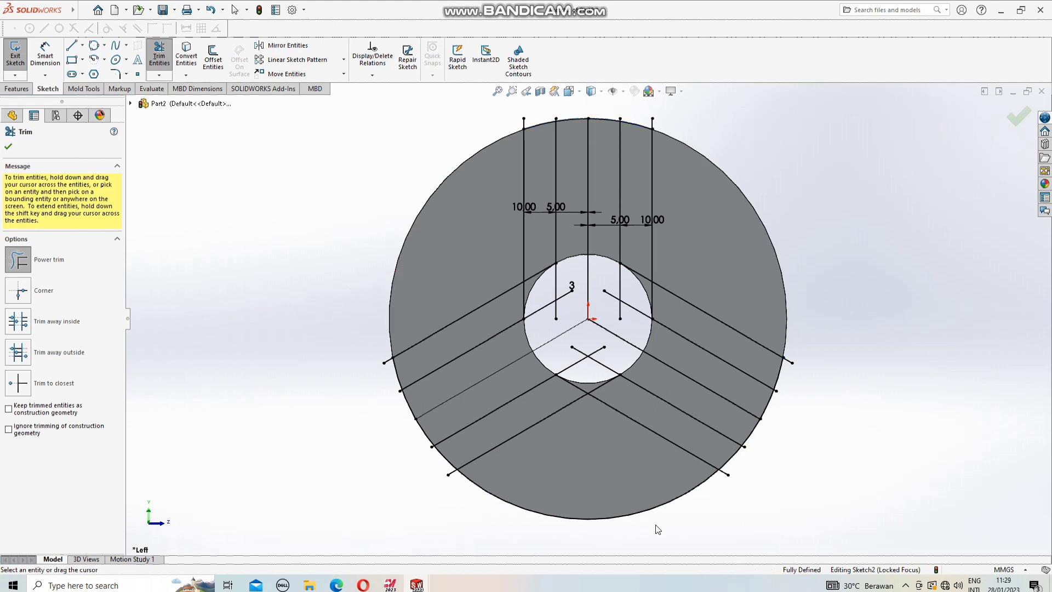
drag(683, 526, 615, 492)
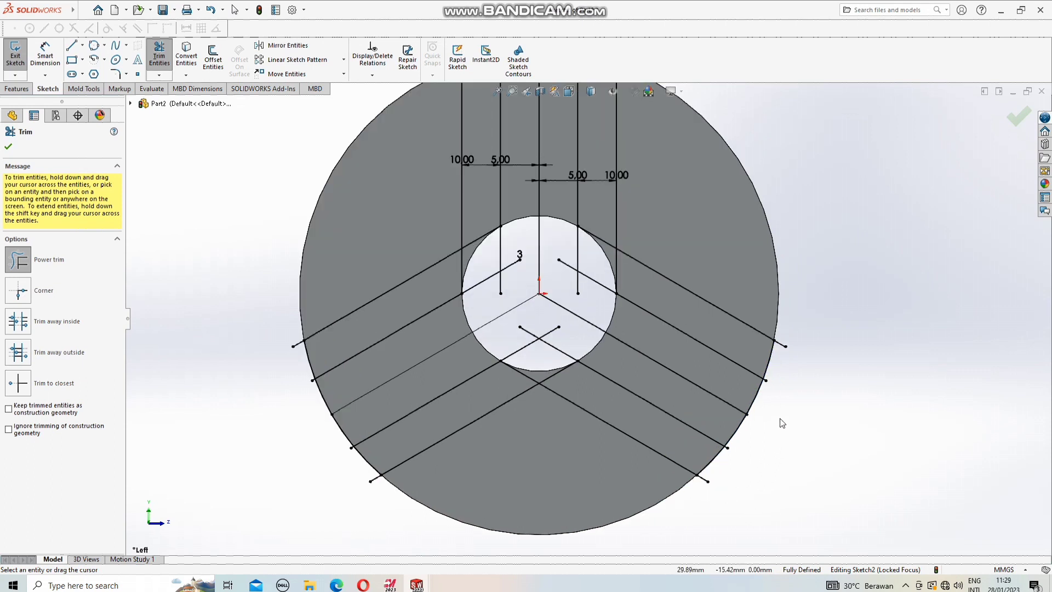
scroll(778, 427, down, 3)
drag(770, 398, 729, 438)
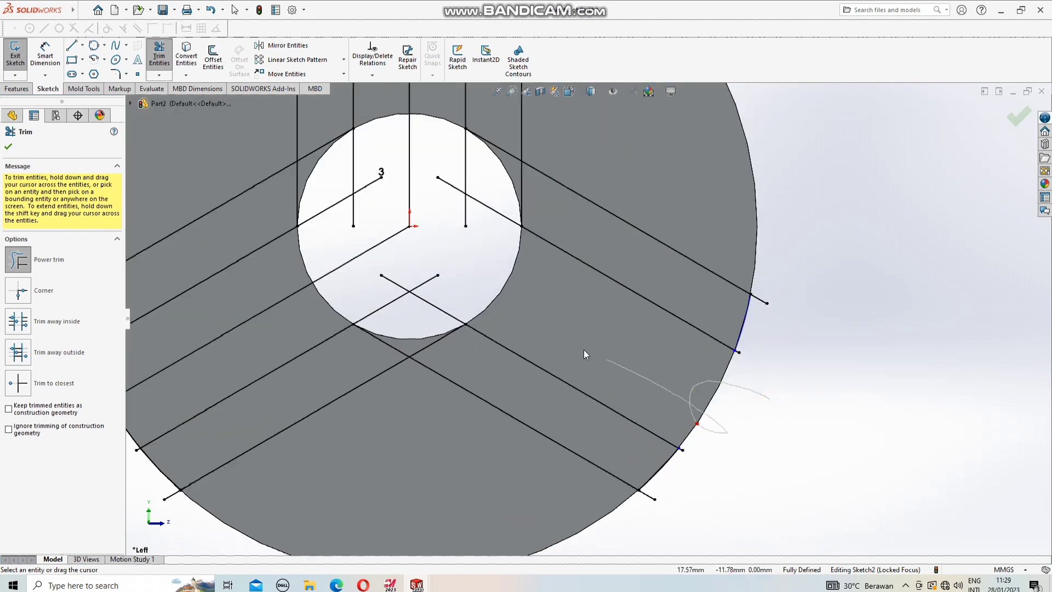
drag(420, 281, 445, 278)
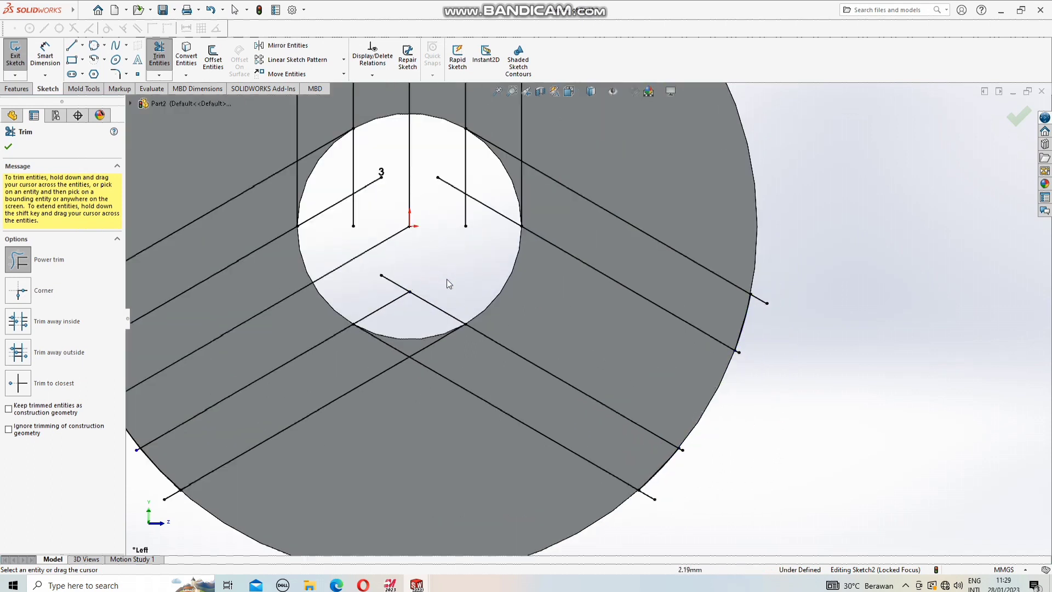
scroll(458, 276, up, 3)
drag(482, 144, 473, 202)
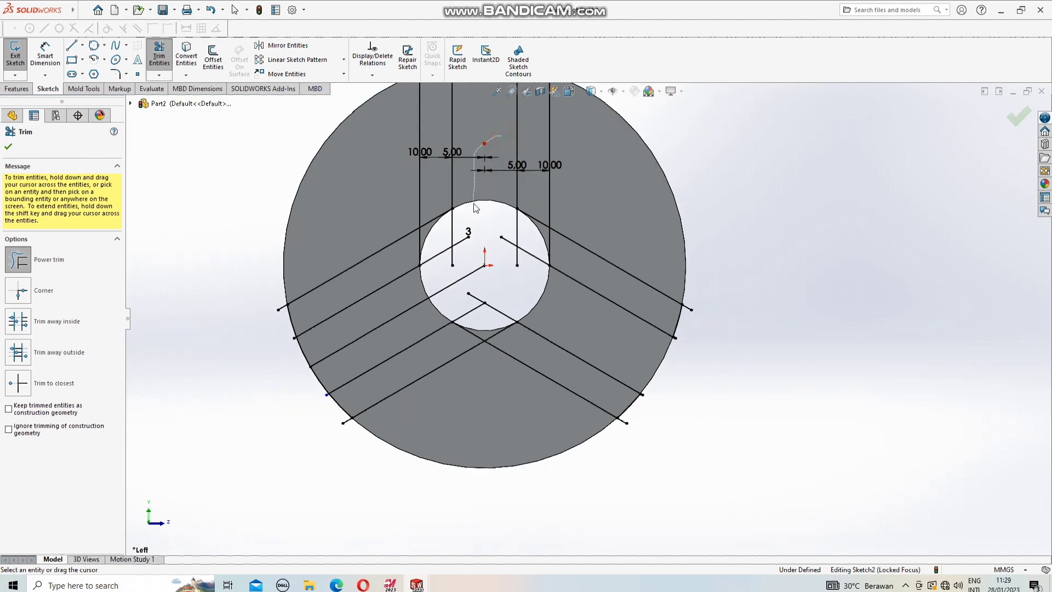
drag(467, 263, 478, 286)
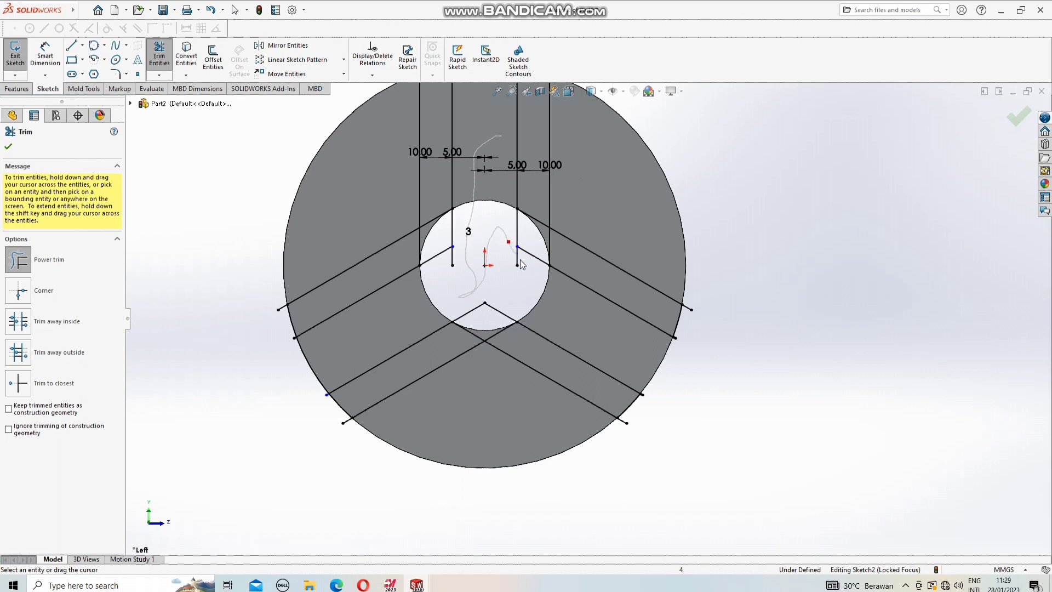
mouse_move(445, 265)
mouse_down()
mouse_move(386, 257)
mouse_move(439, 215)
mouse_up()
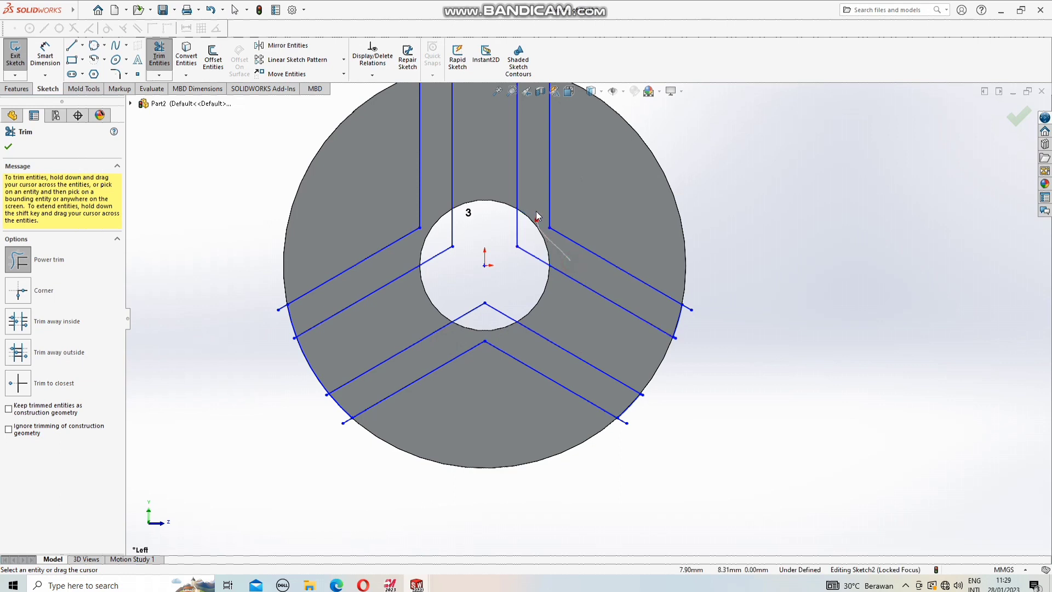
Trim the remaining jaw-block line stubs that extend beyond the disc's outer edge
scroll(521, 316, up, 2)
scroll(484, 230, up, 2)
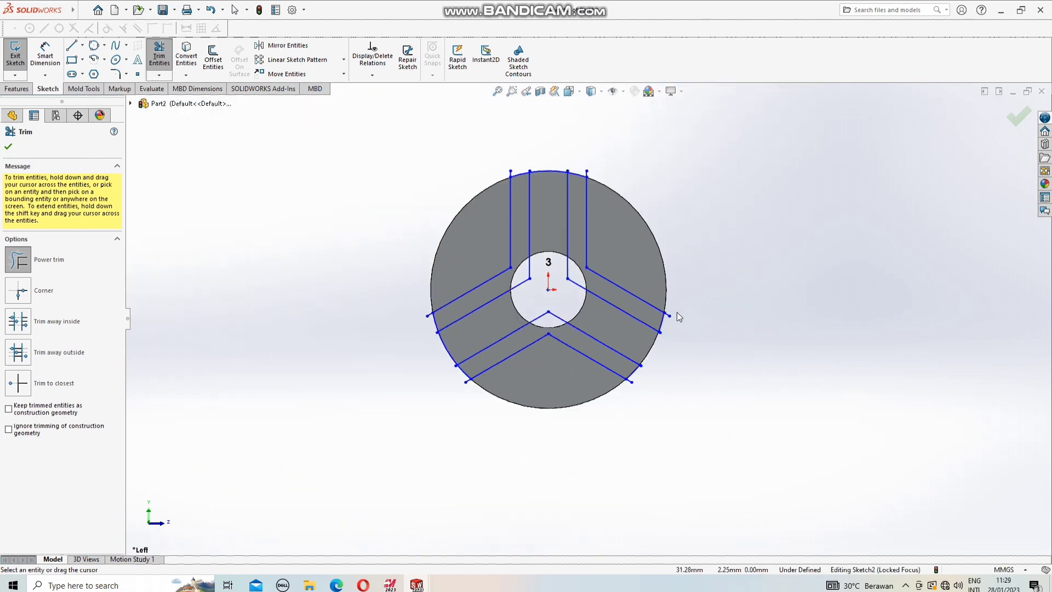
scroll(677, 317, down, 4)
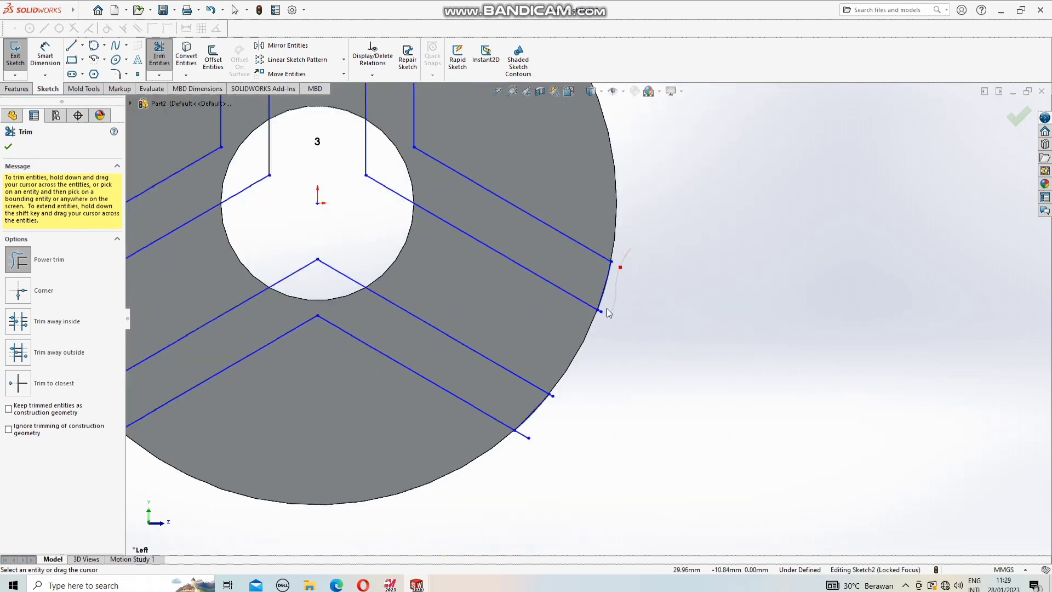
scroll(608, 312, down, 4)
scroll(551, 374, up, 3)
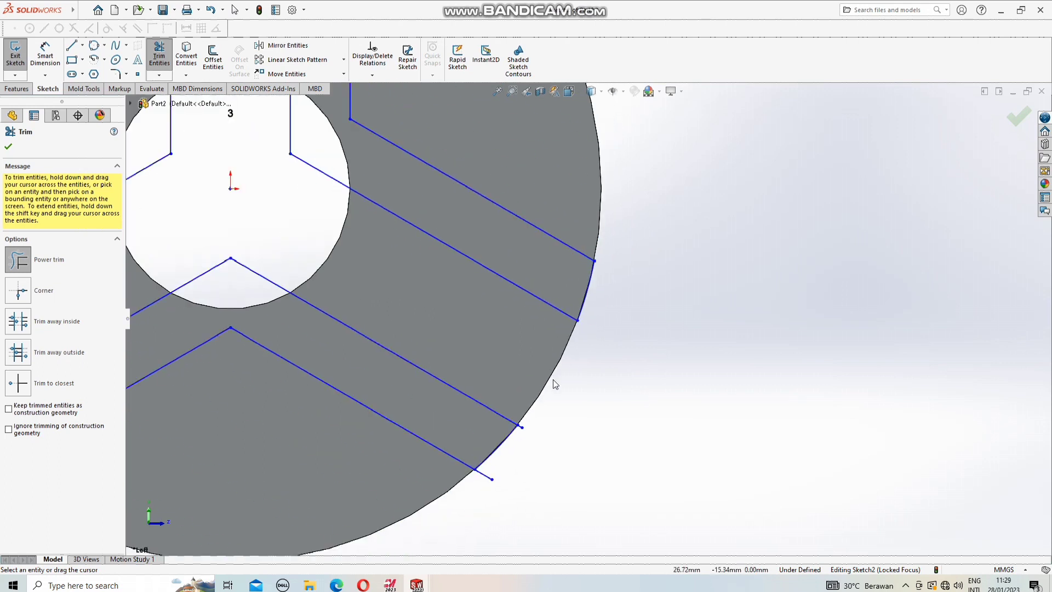
scroll(524, 455, down, 3)
drag(471, 443, 382, 457)
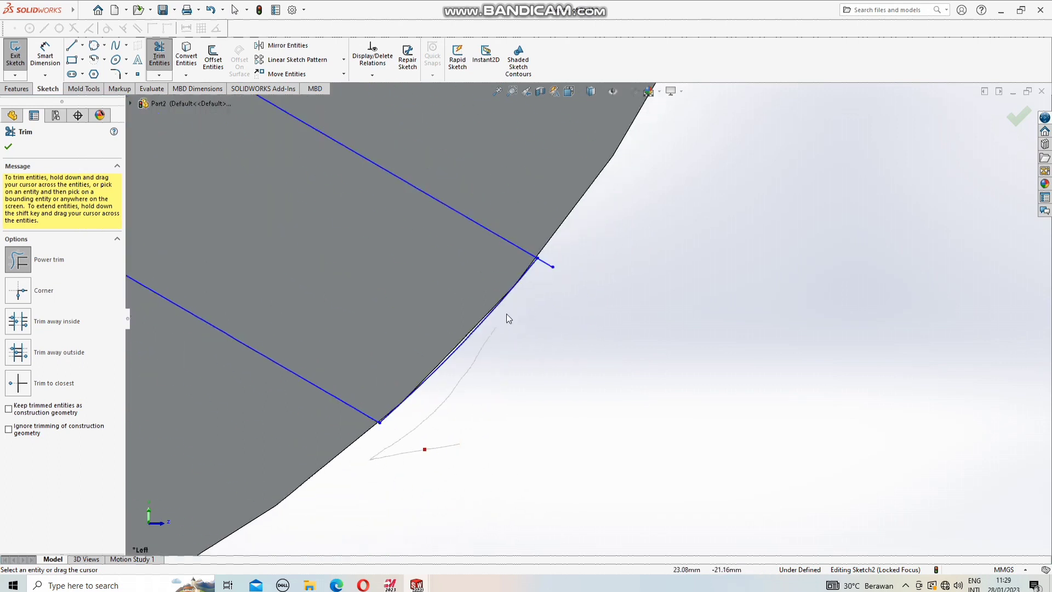
scroll(626, 355, down, 2)
scroll(626, 355, up, 3)
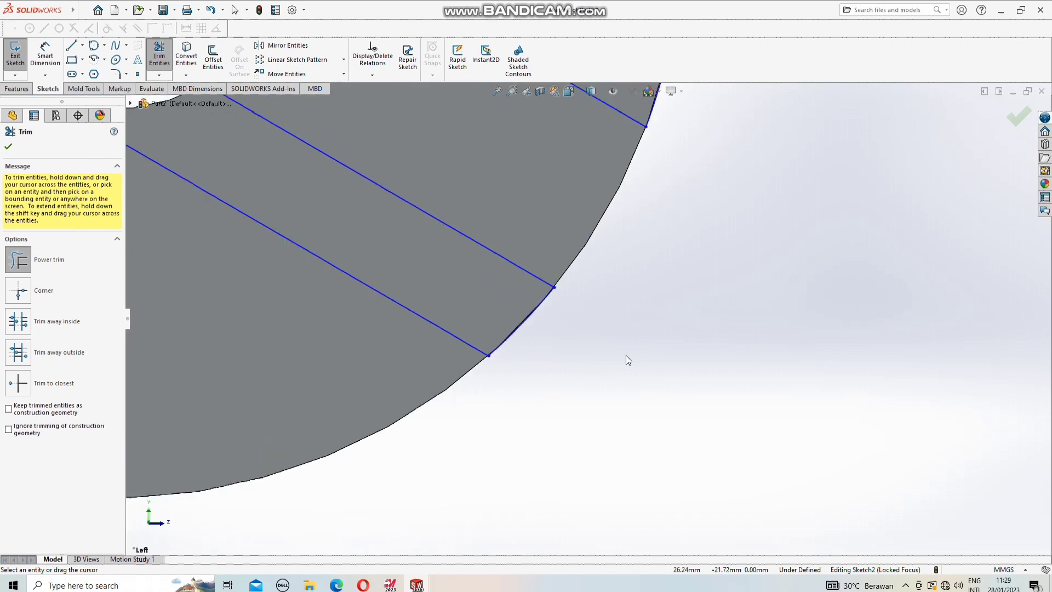
scroll(626, 355, up, 3)
scroll(442, 323, down, 3)
scroll(442, 324, down, 5)
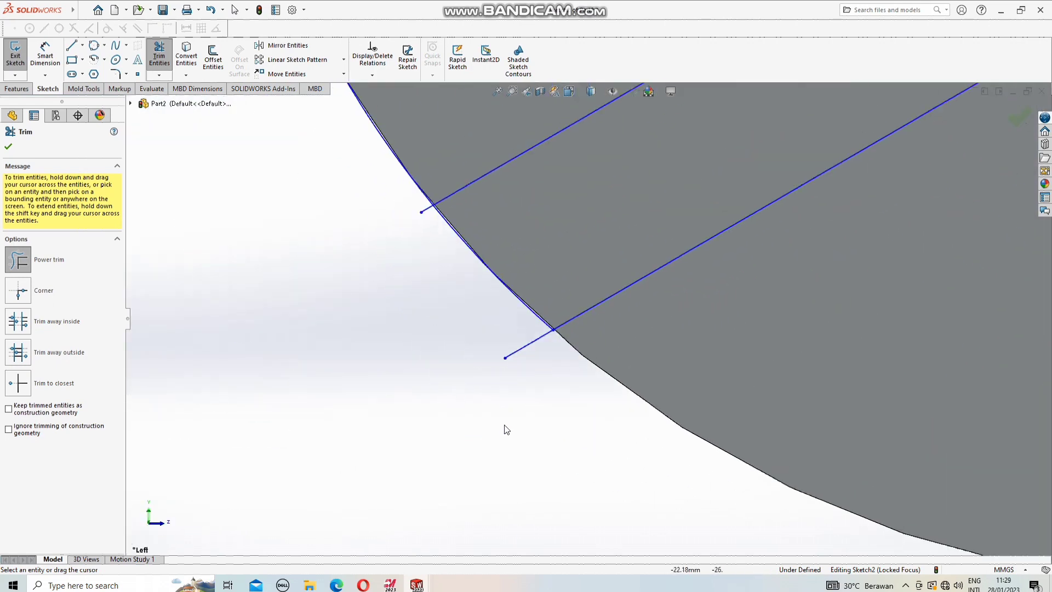
drag(528, 371, 427, 223)
scroll(428, 225, up, 3)
scroll(453, 129, down, 1)
scroll(464, 138, down, 3)
drag(467, 140, 530, 291)
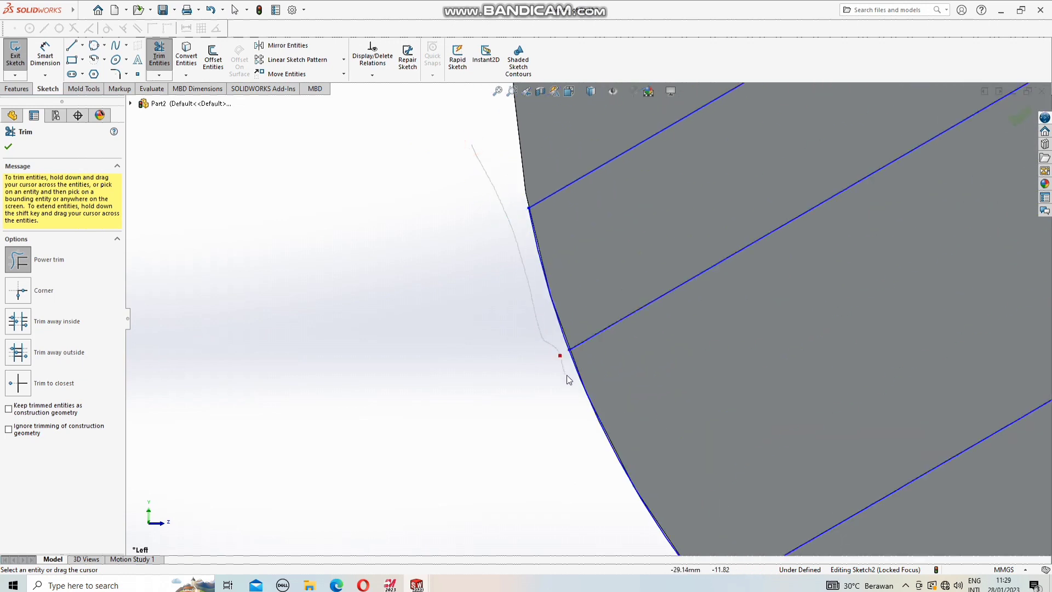
drag(569, 380, 557, 360)
scroll(462, 341, up, 3)
scroll(537, 232, up, 2)
scroll(660, 242, down, 1)
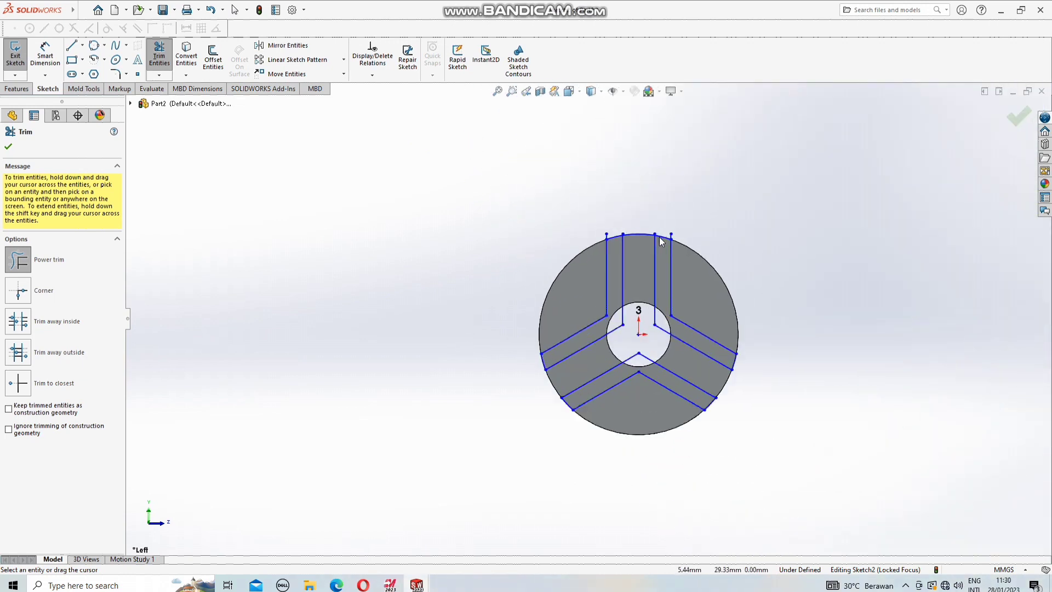
scroll(660, 241, down, 3)
scroll(633, 257, down, 2)
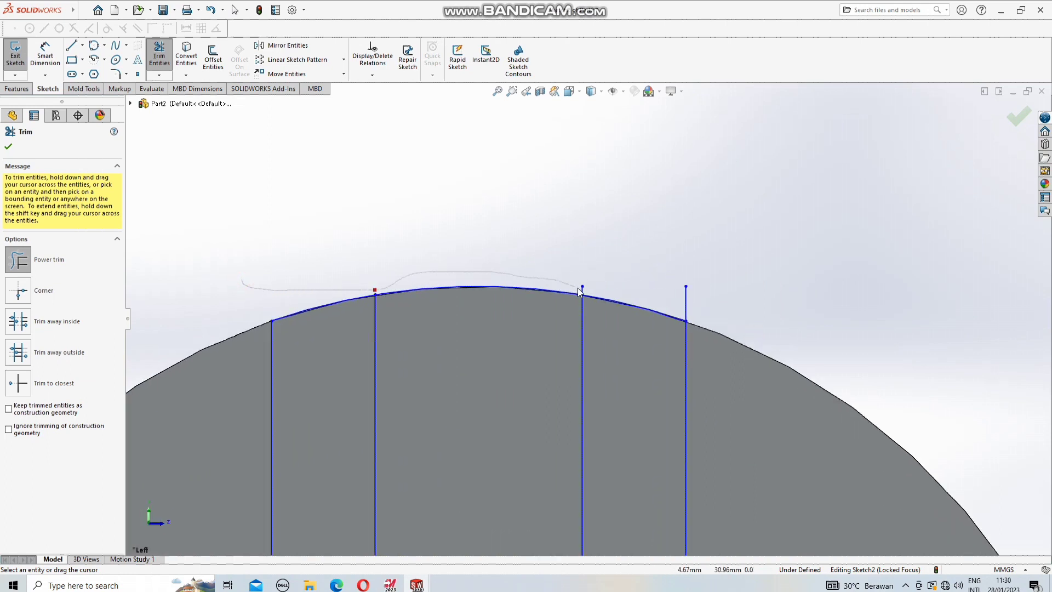
drag(649, 281, 652, 282)
scroll(444, 223, up, 5)
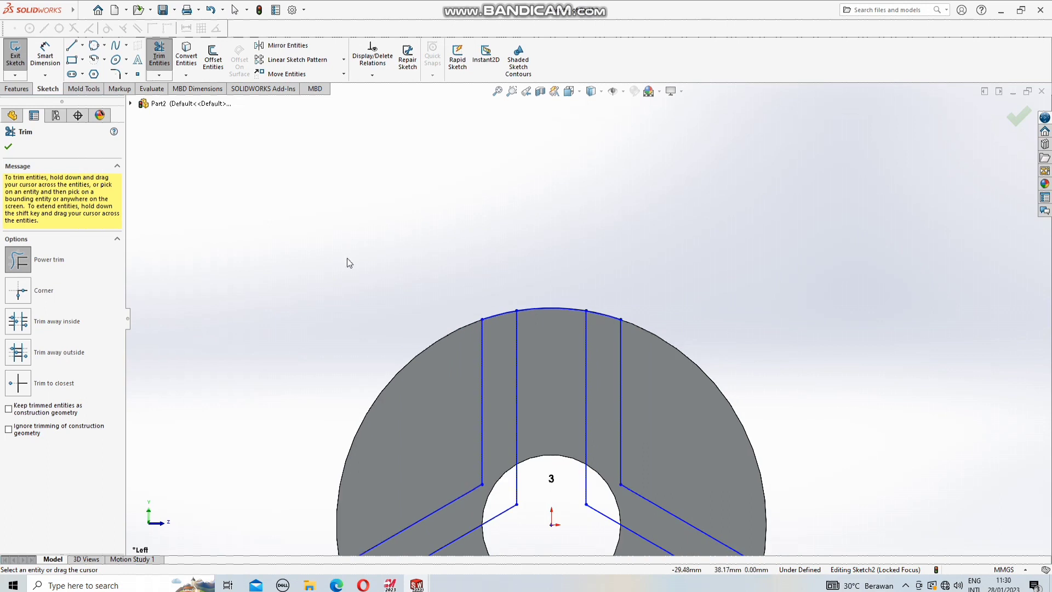
scroll(347, 263, up, 2)
scroll(411, 260, down, 3)
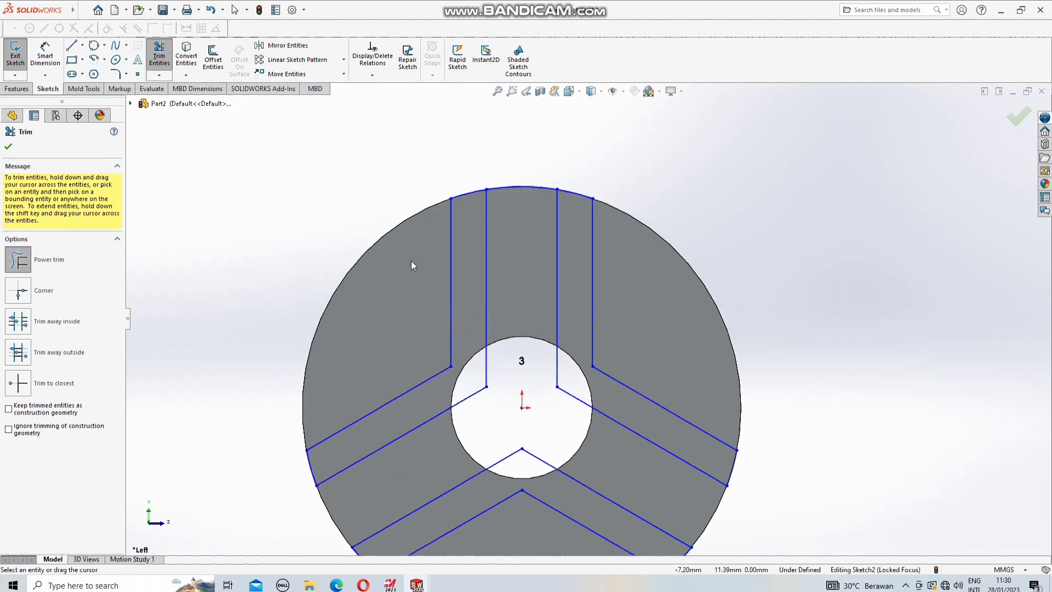
Draw a 10 mm-radius centre circle from the origin tracing the bore edge
click(94, 45)
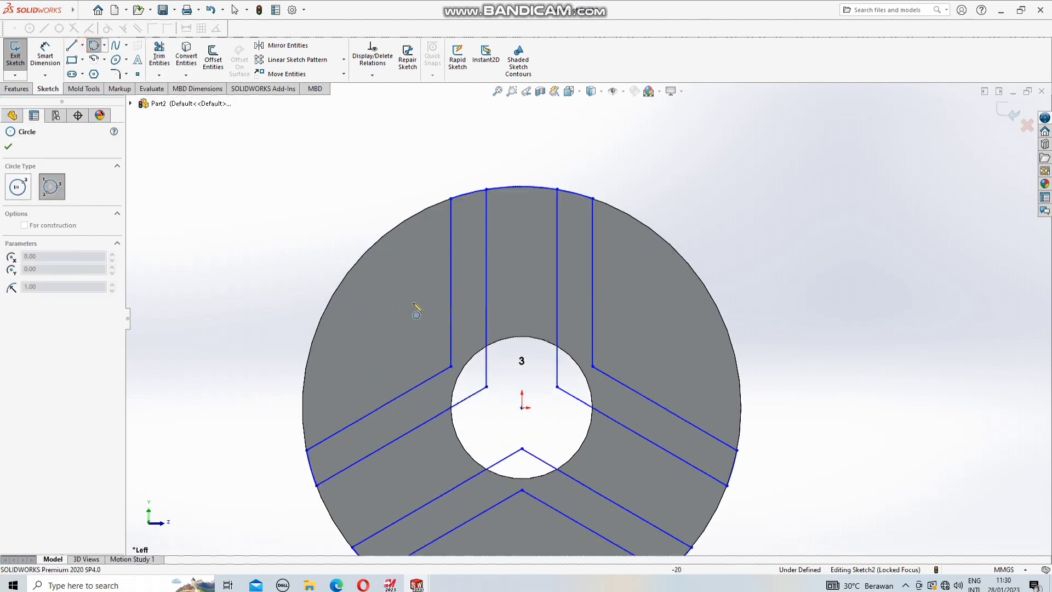
click(522, 408)
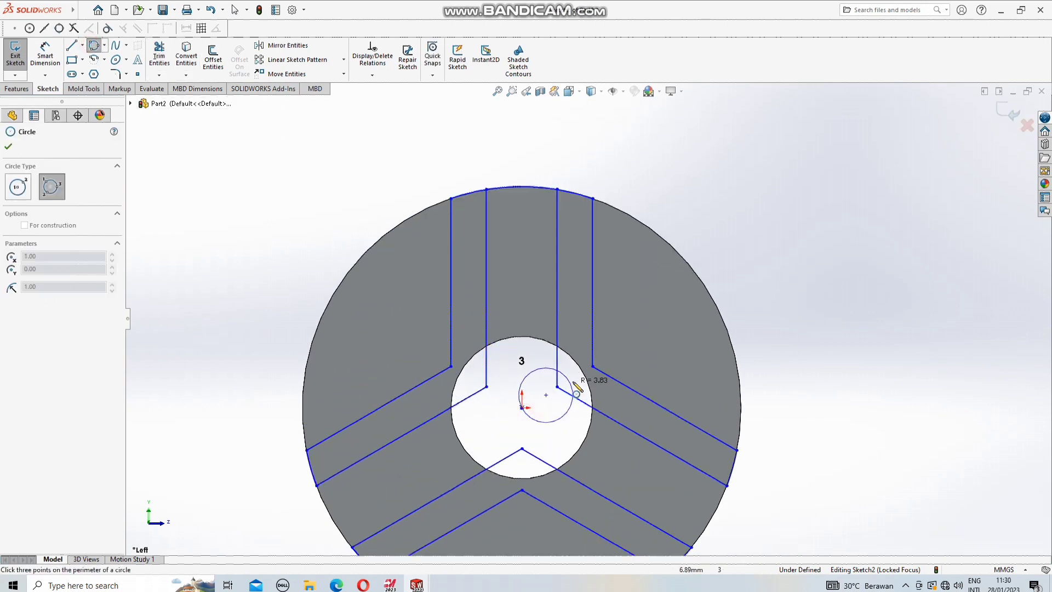
click(16, 187)
click(522, 408)
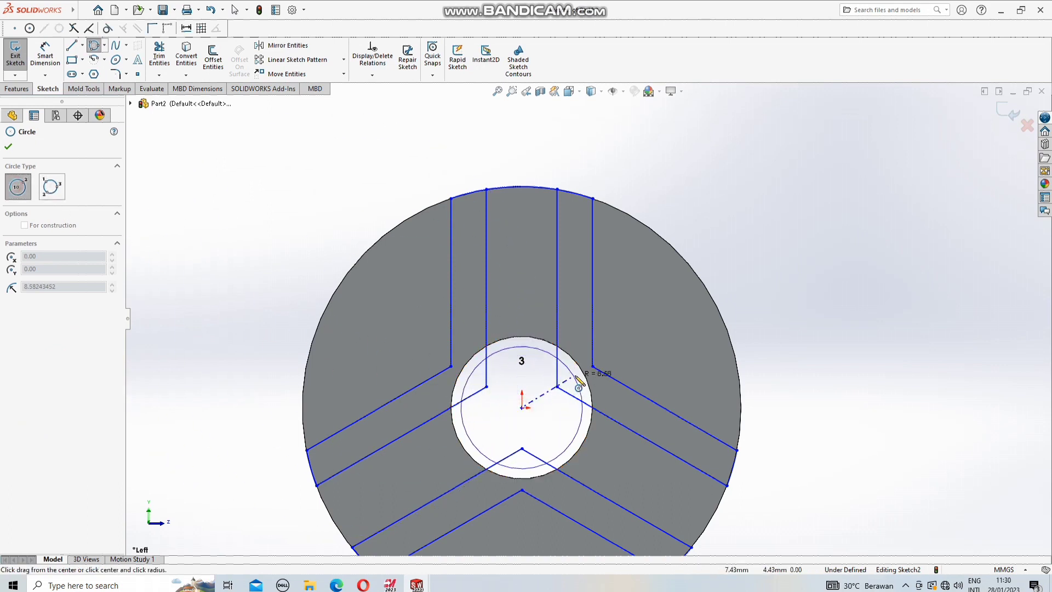
click(587, 378)
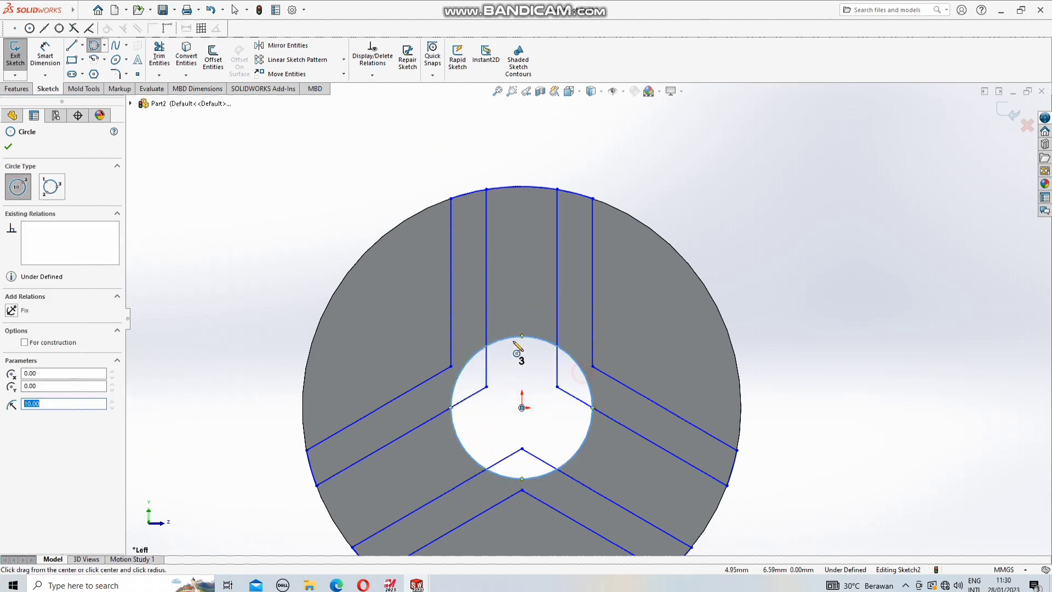
Trim away the jaw-block line segments lying inside the bore
click(158, 76)
click(161, 64)
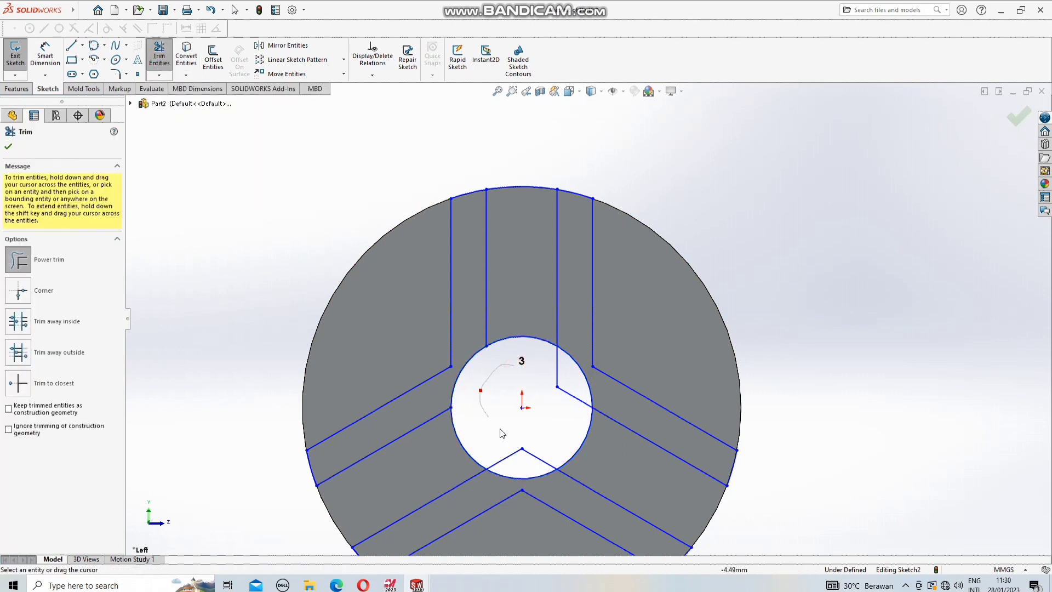
drag(502, 434, 533, 423)
key(z)
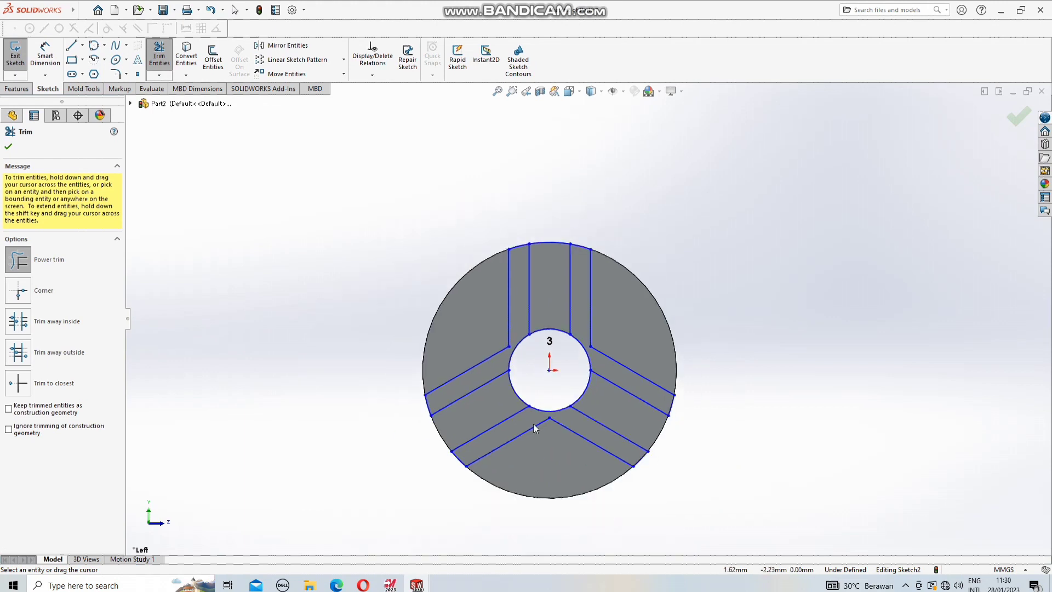
middle_drag(419, 447, 495, 320)
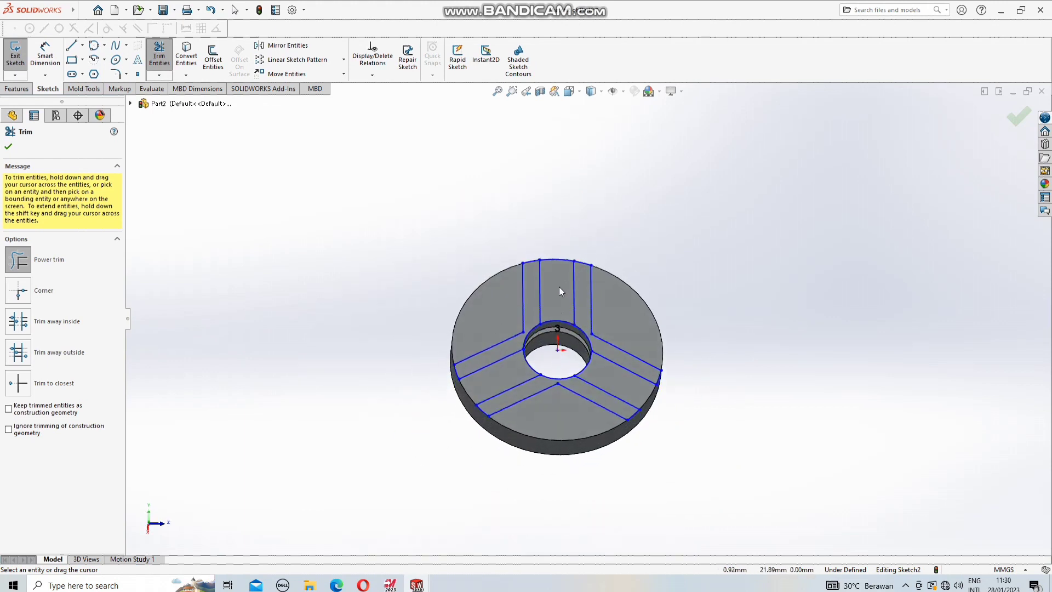
drag(559, 287, 524, 359)
Extrude the jaw-block sketch as a Blind boss 19 mm (32-13) tall from the disc face
click(17, 89)
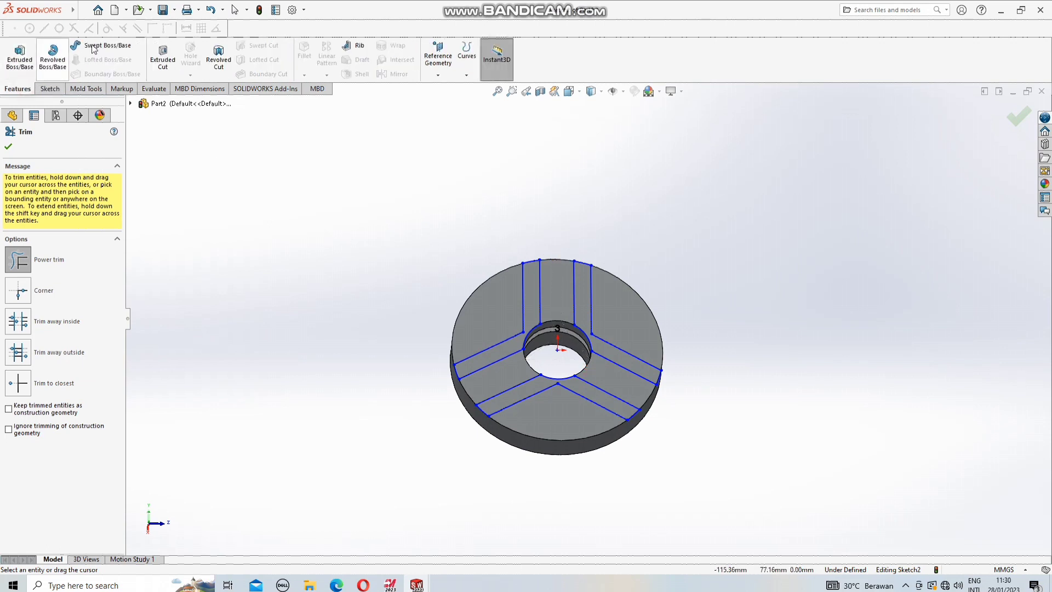
key(Escape)
click(20, 55)
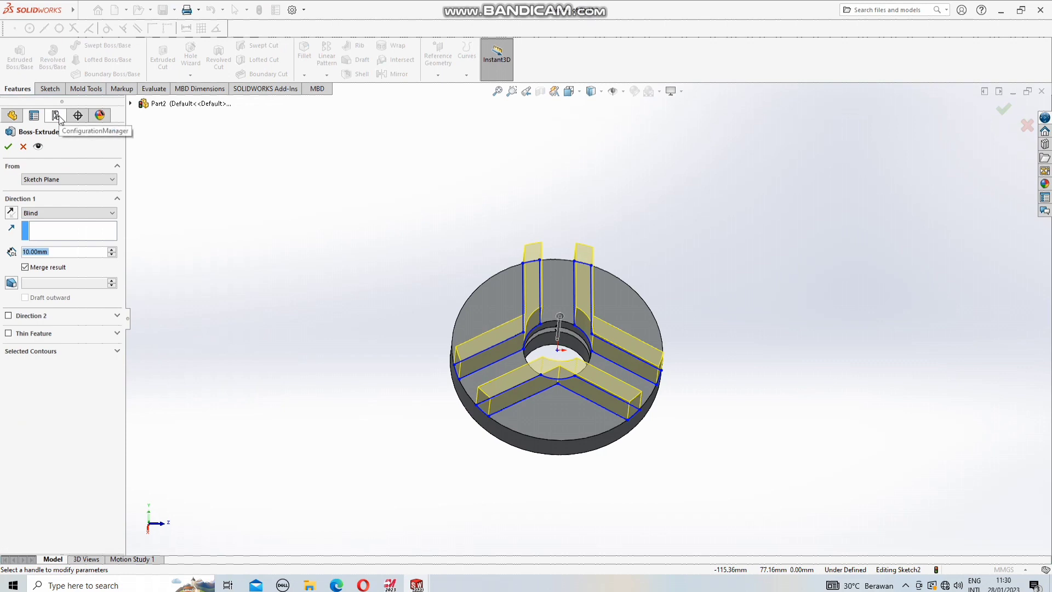
middle_drag(240, 274, 266, 186)
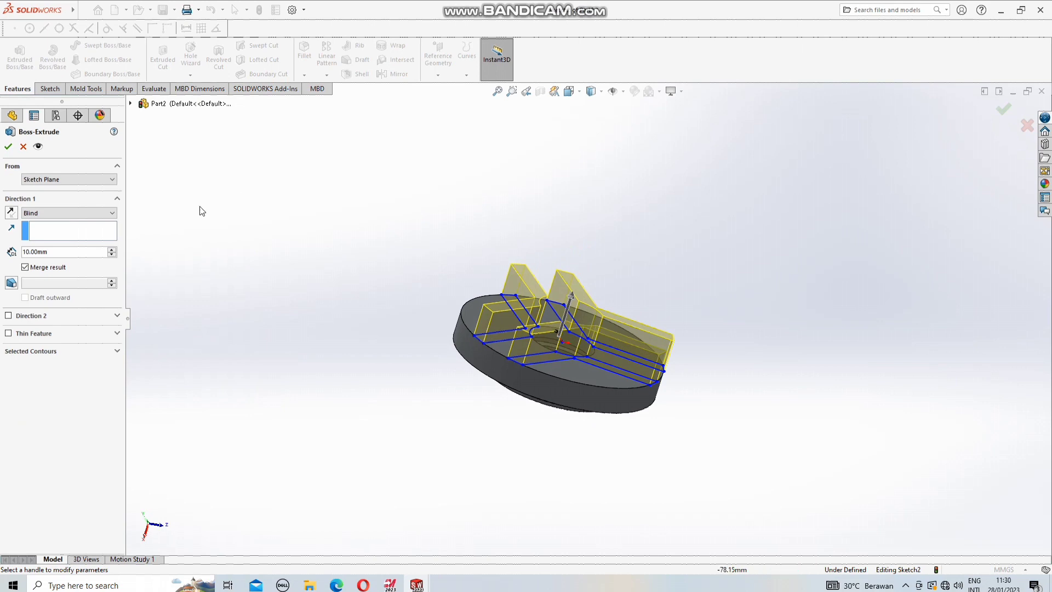
drag(60, 251, 19, 251)
text(3)
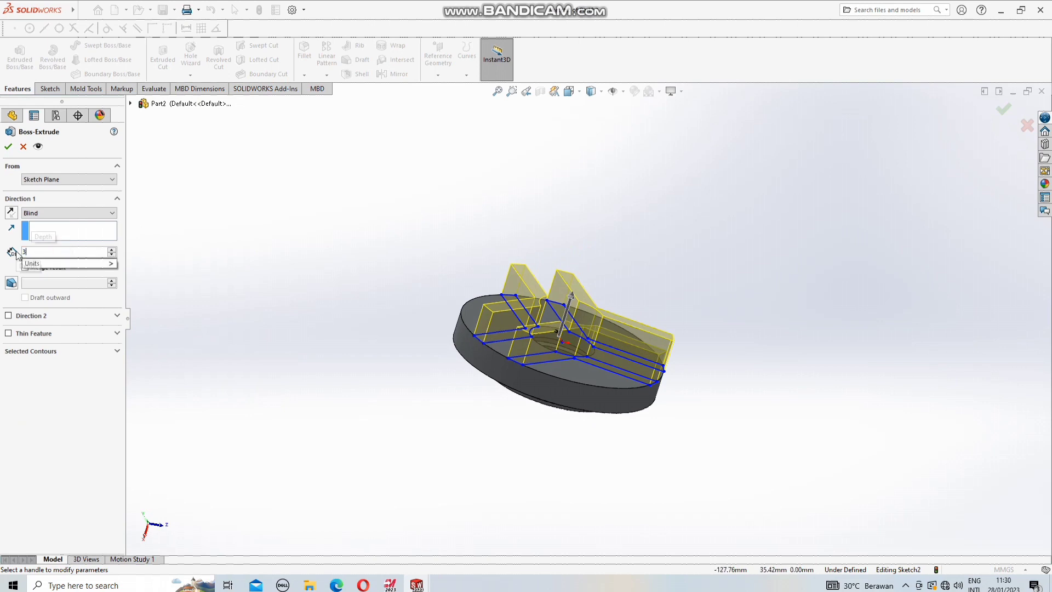
text(2-1)
text(3)
key(Return)
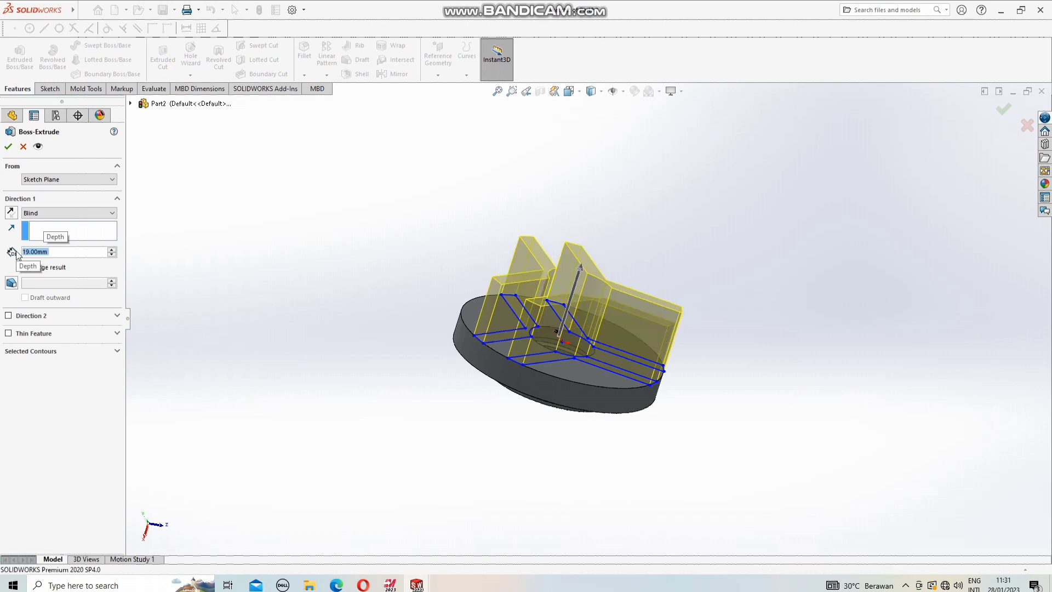
key(Return)
mouse_move(702, 287)
middle_down()
mouse_move(669, 360)
mouse_move(482, 159)
middle_up()
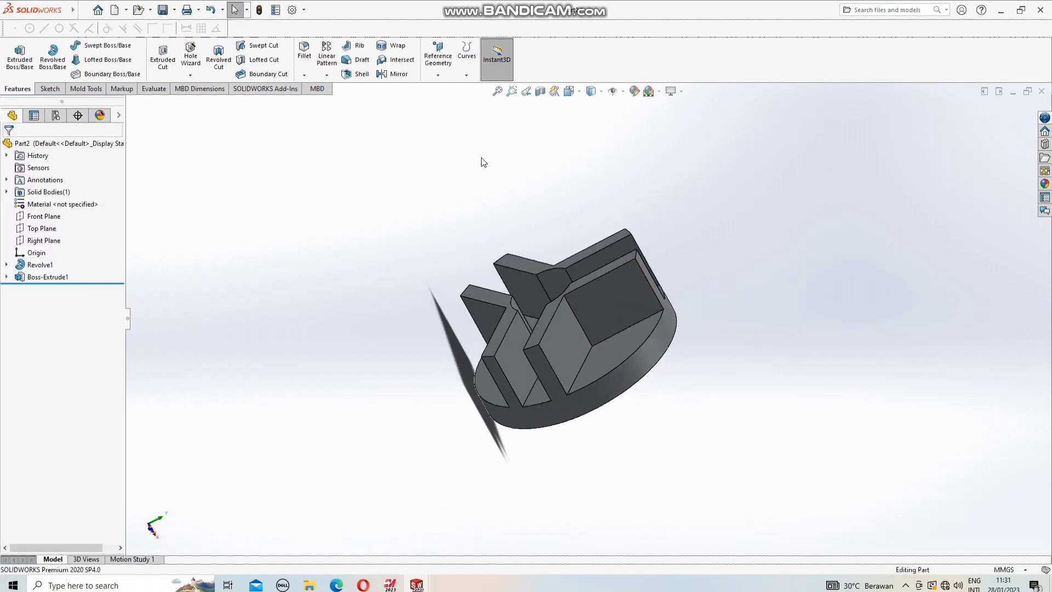
Chamfer six jaw-block edges at 4 mm × 45° to create Chamfer1
click(305, 75)
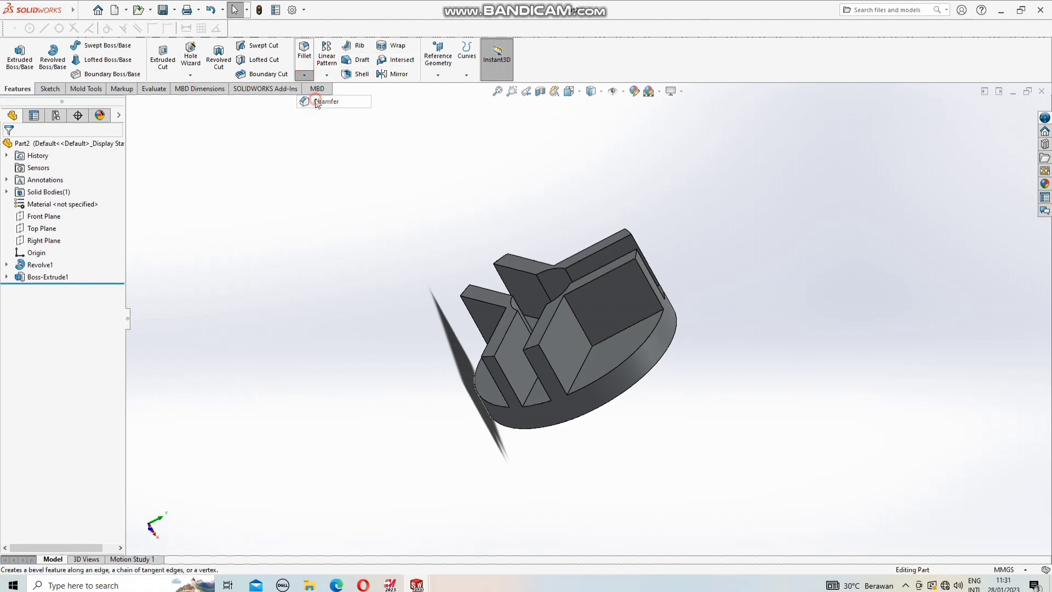
click(325, 101)
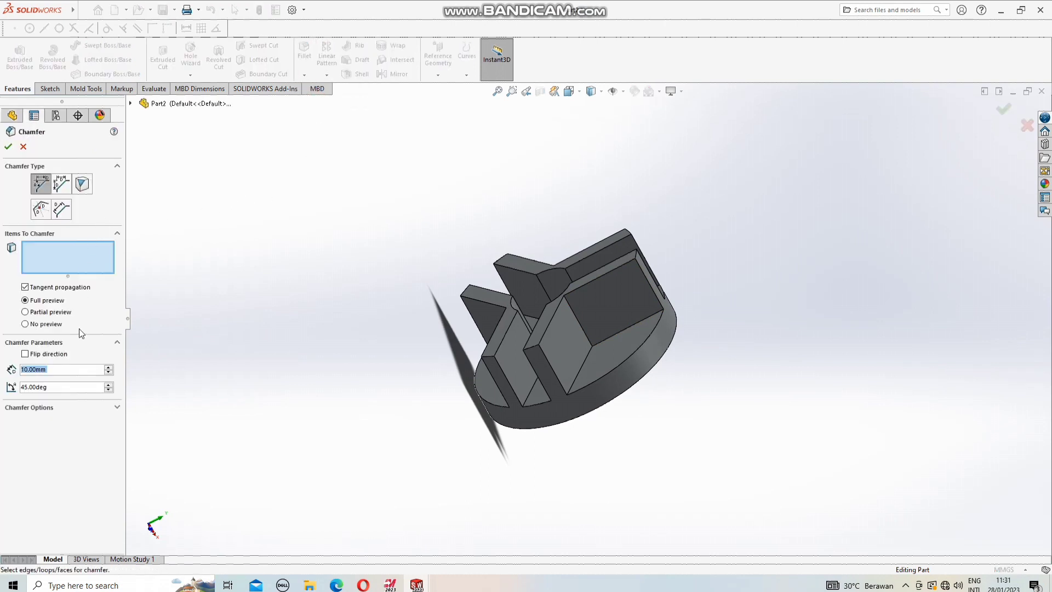
text(4)
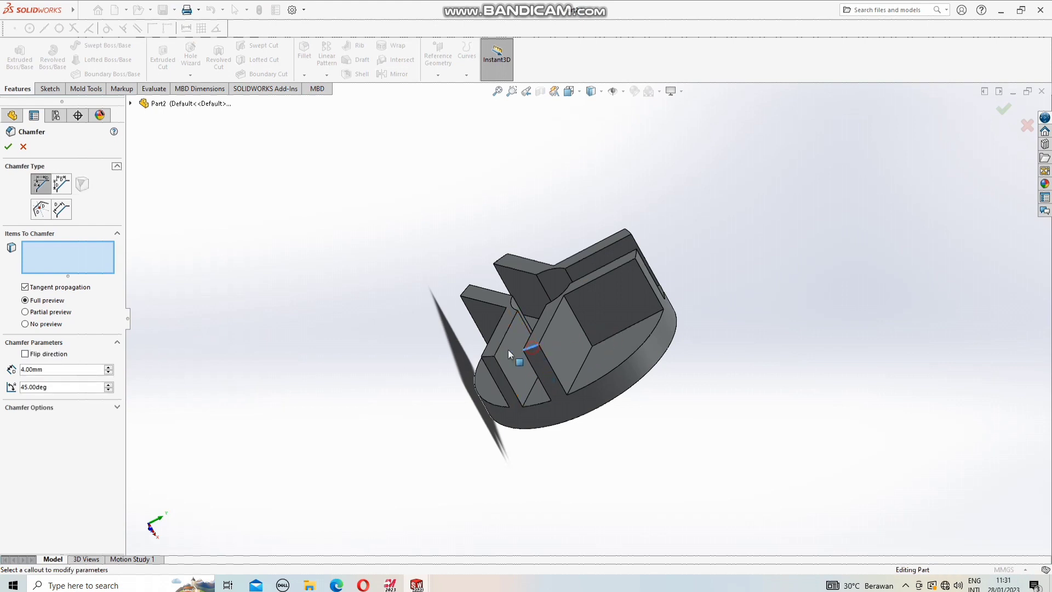
click(488, 357)
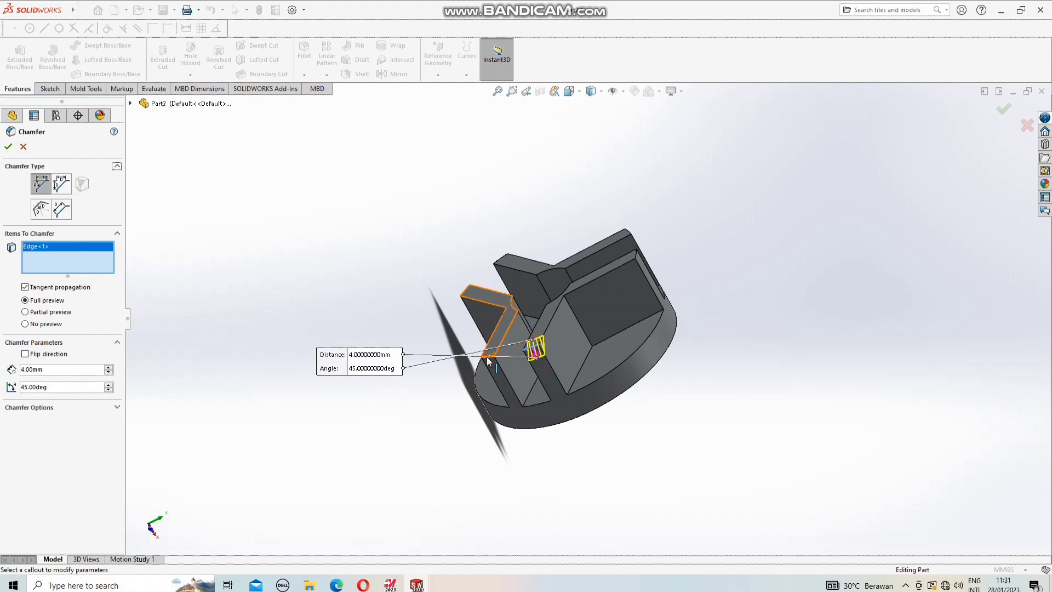
click(635, 253)
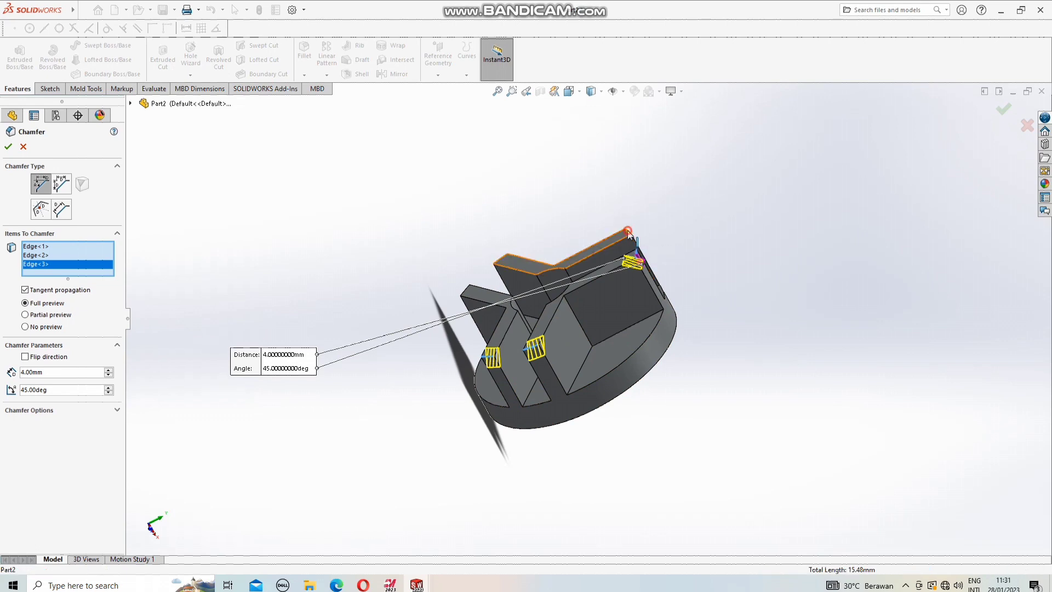
click(628, 233)
mouse_move(718, 236)
middle_down()
mouse_move(556, 495)
mouse_move(737, 159)
mouse_move(759, 310)
middle_up()
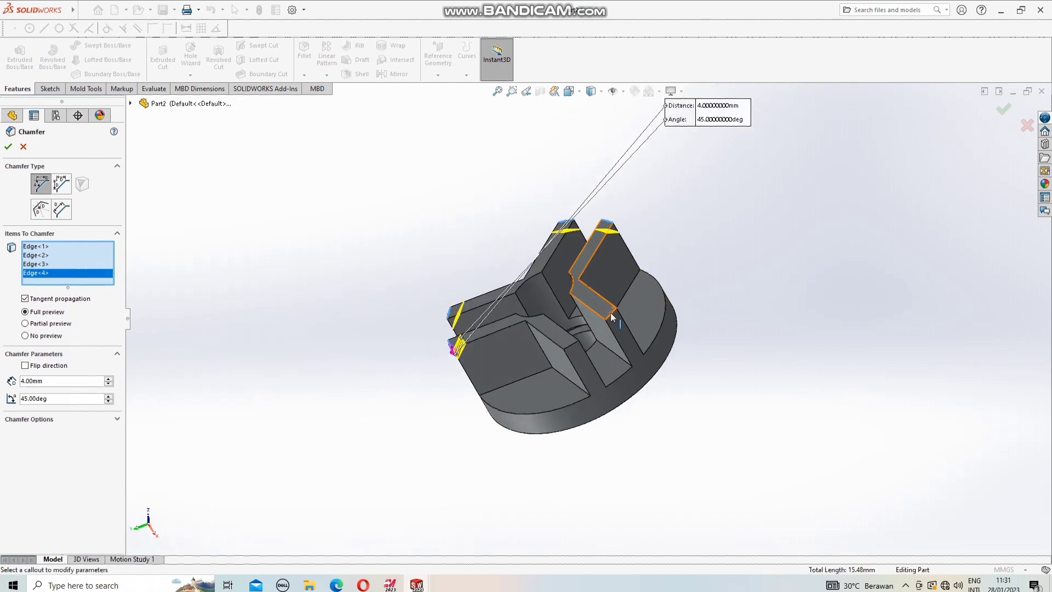
click(587, 331)
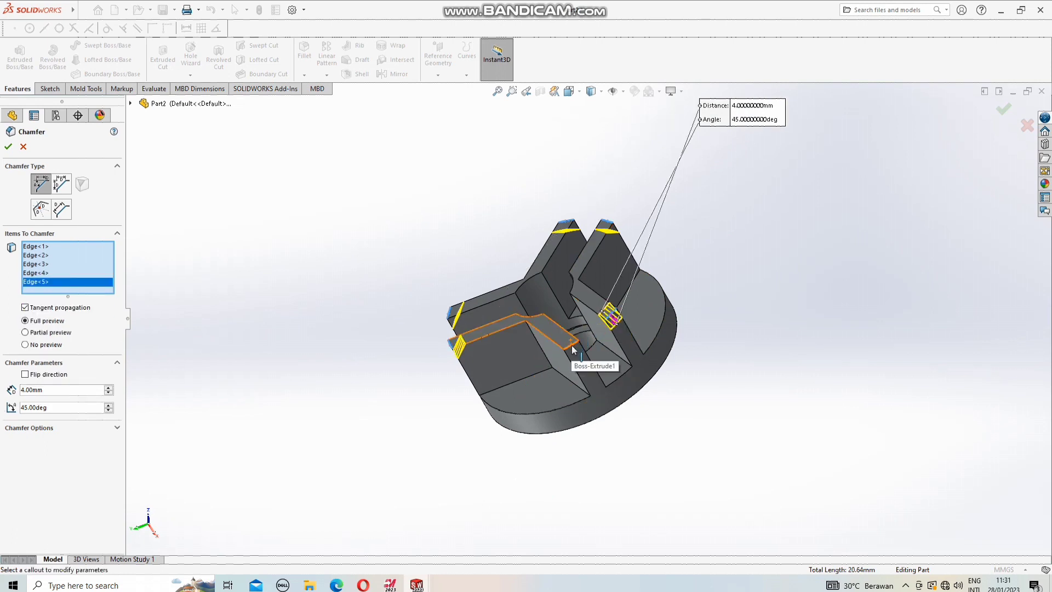
click(574, 349)
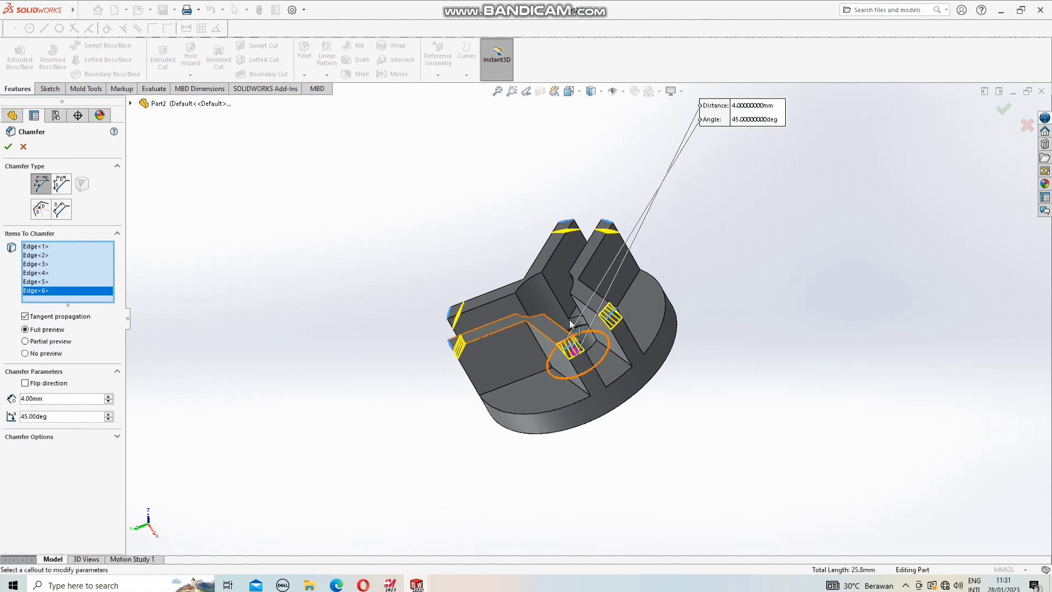
click(9, 151)
mouse_move(356, 228)
middle_down()
mouse_move(369, 340)
mouse_move(457, 287)
middle_up()
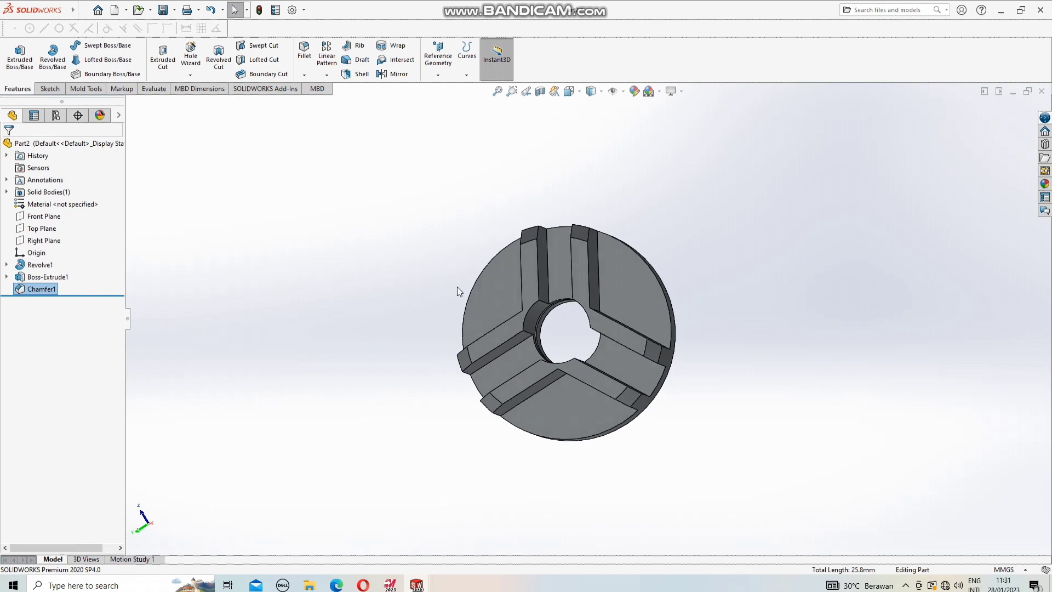
click(464, 289)
Open Sketch3 on the chuck's flat front face and view it from the Left orientation
right_click(464, 289)
click(490, 270)
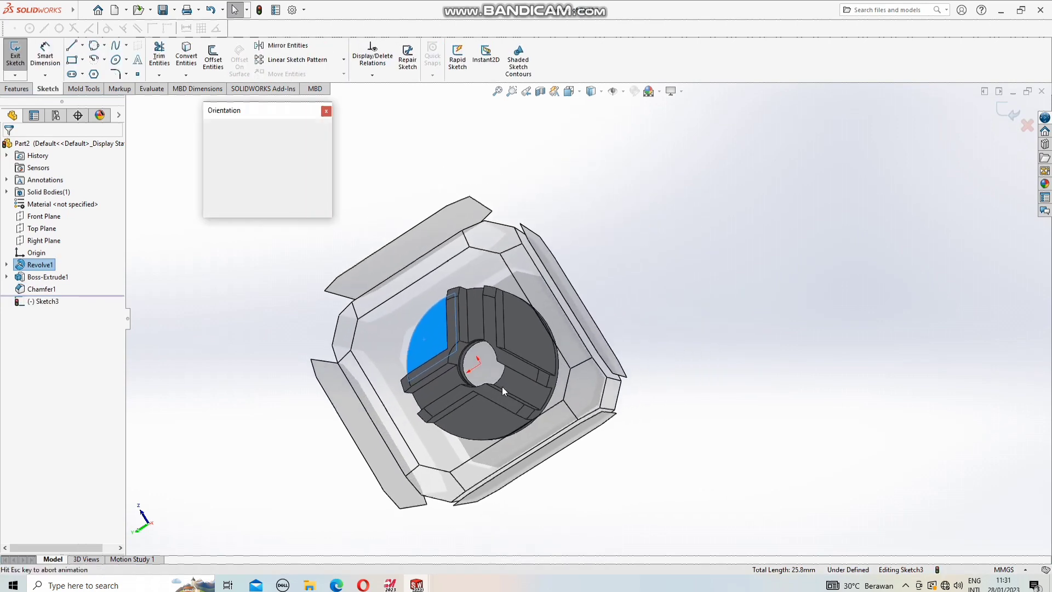
click(197, 311)
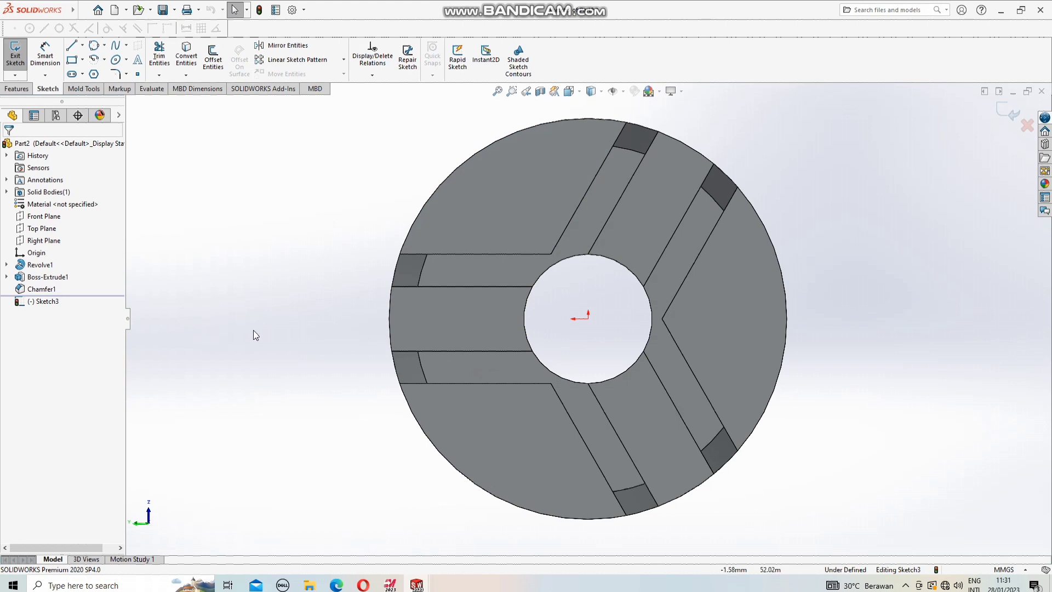
key(space)
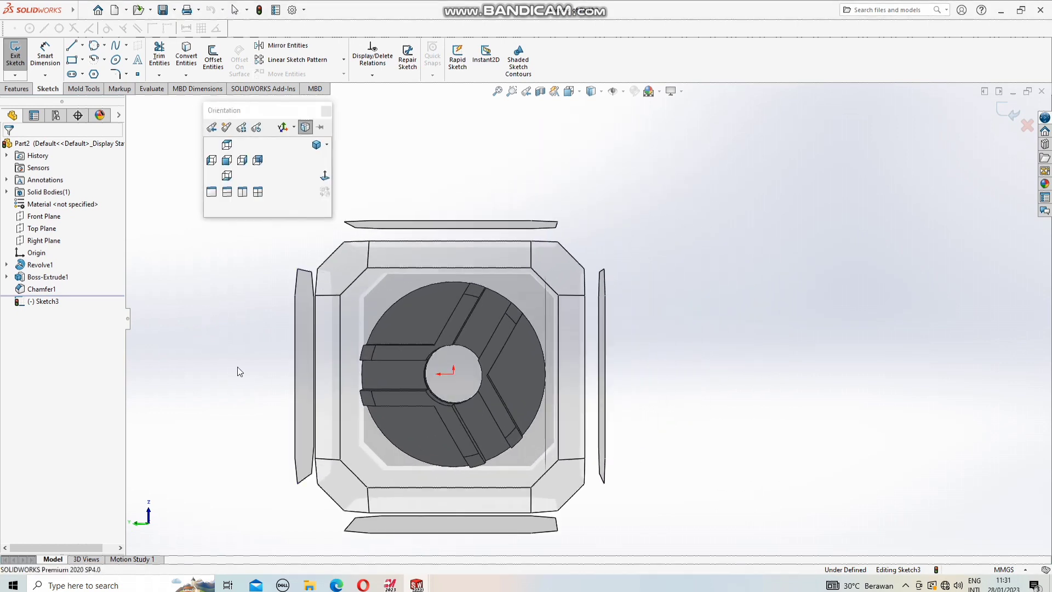
key(space)
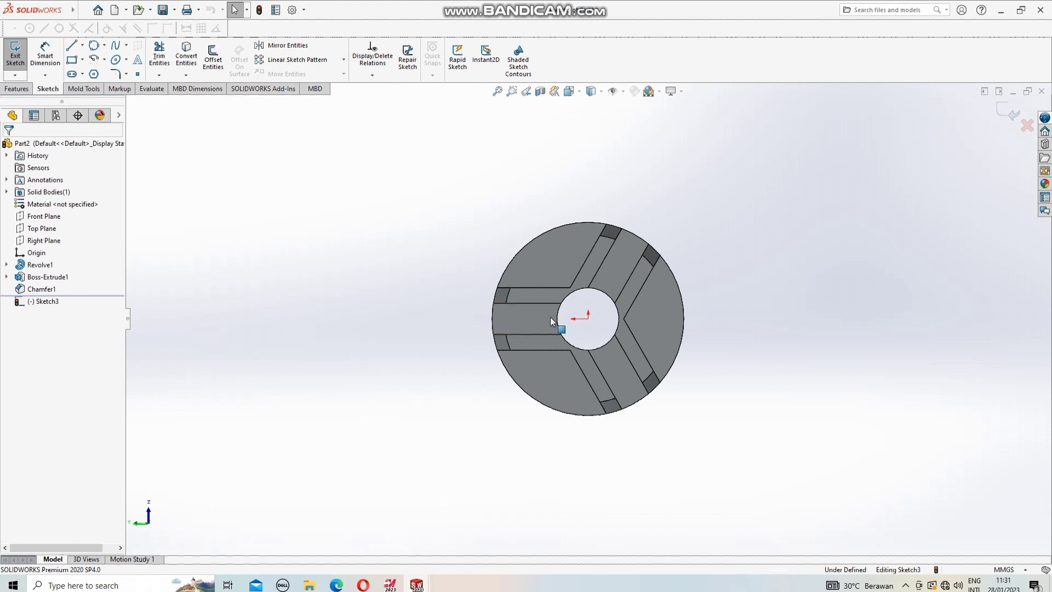
right_click(535, 306)
click(425, 272)
click(569, 91)
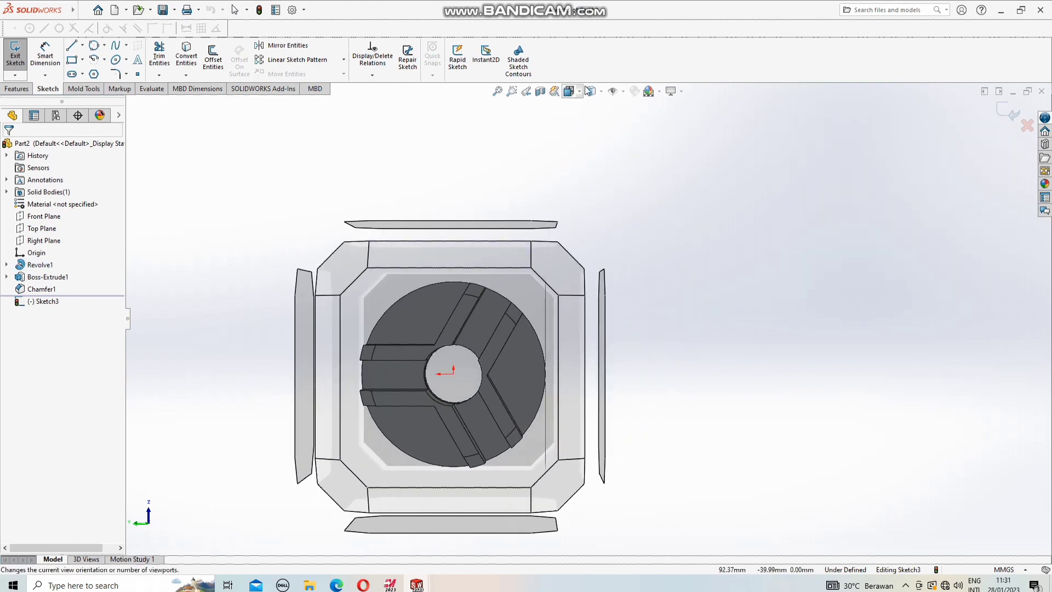
click(579, 91)
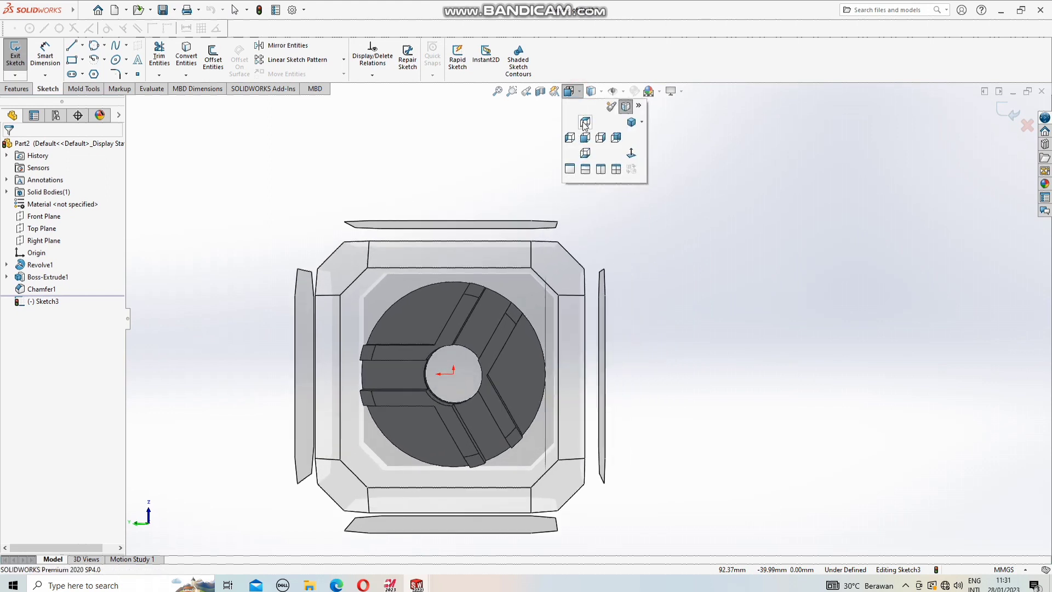
click(572, 138)
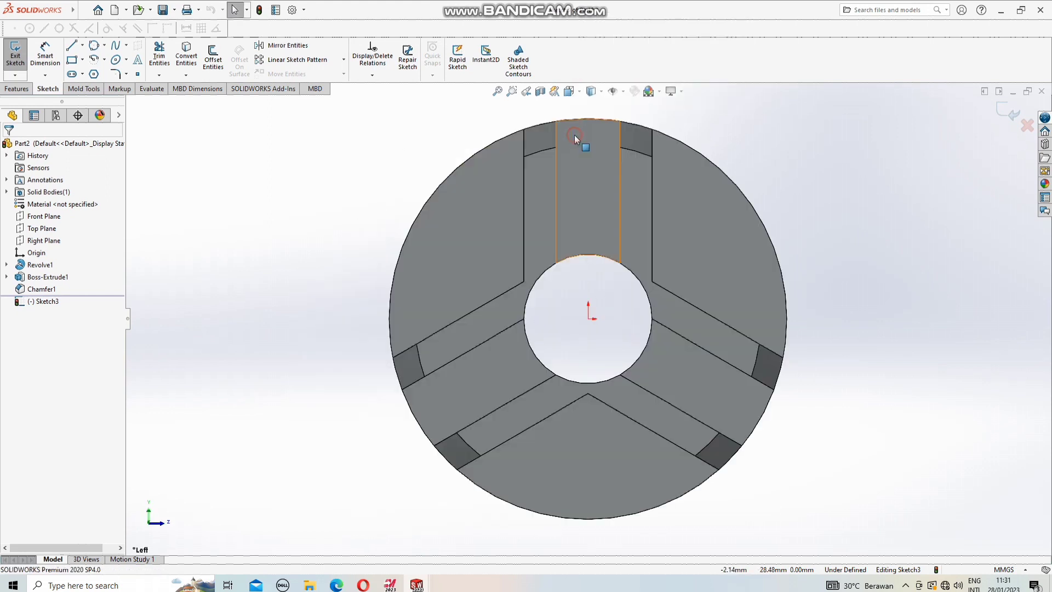
Draw a vertical centerline down from the origin and dimension its length to 25 mm
click(82, 44)
click(96, 66)
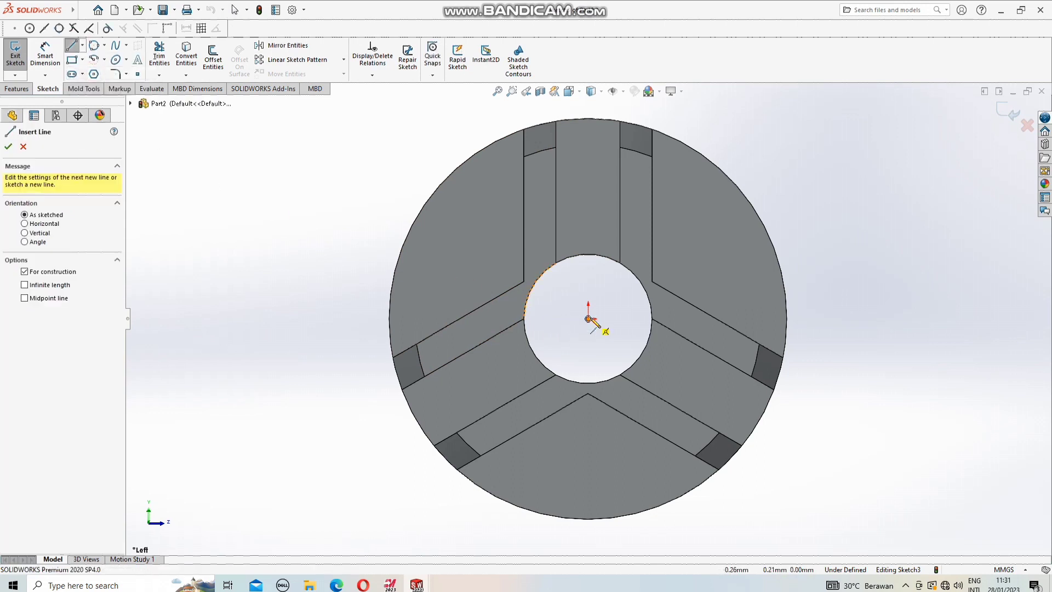
click(588, 319)
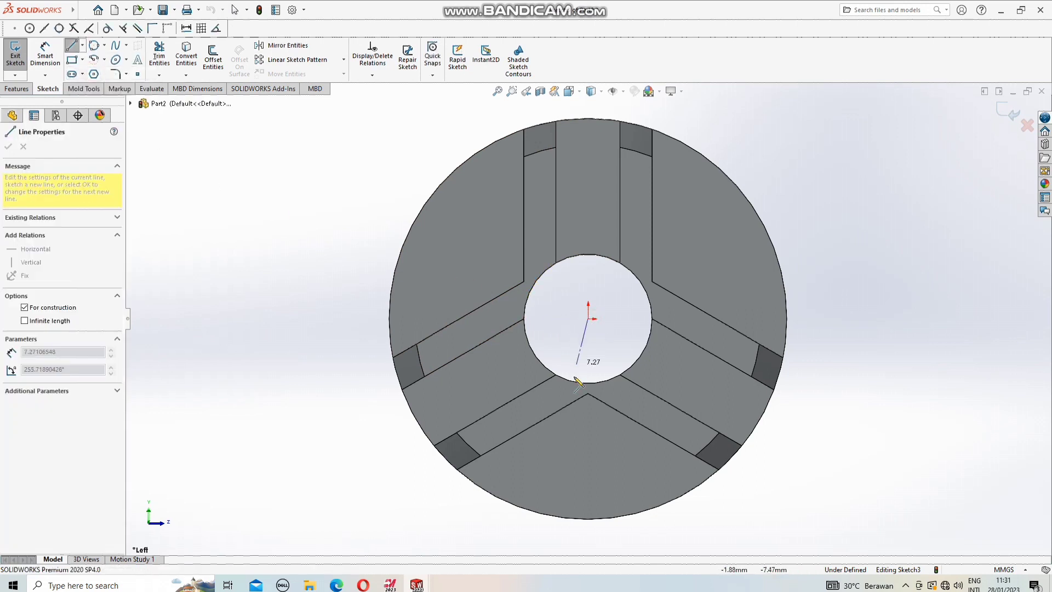
click(588, 494)
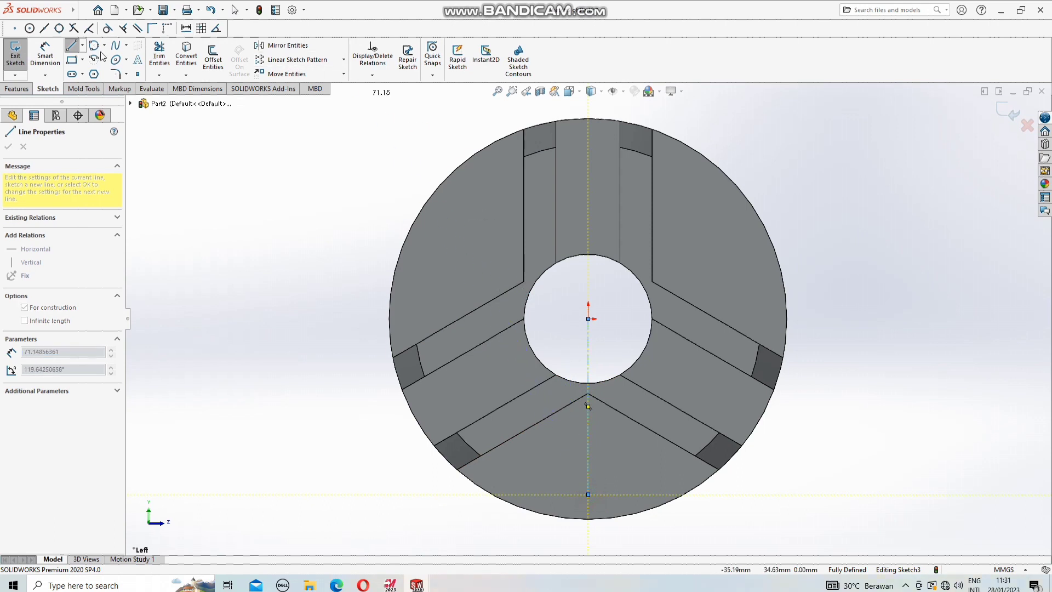
click(45, 53)
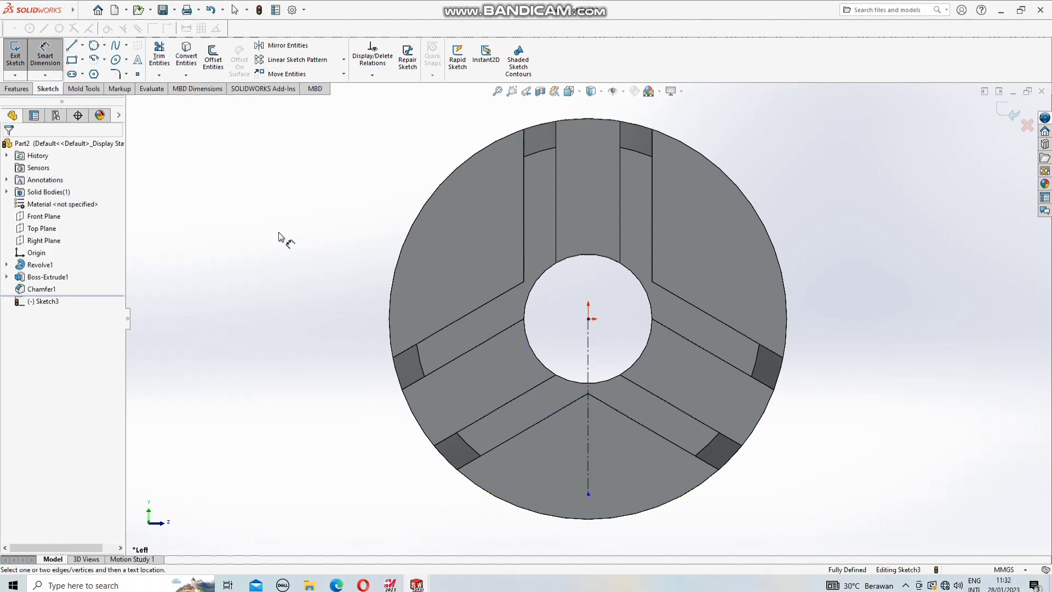
click(589, 455)
click(854, 441)
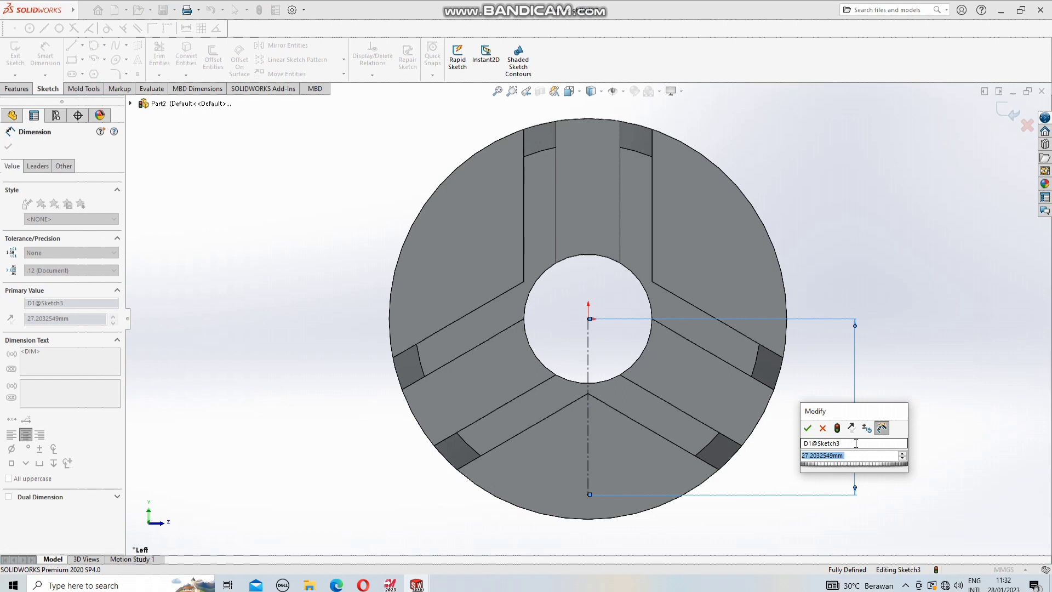
text(25)
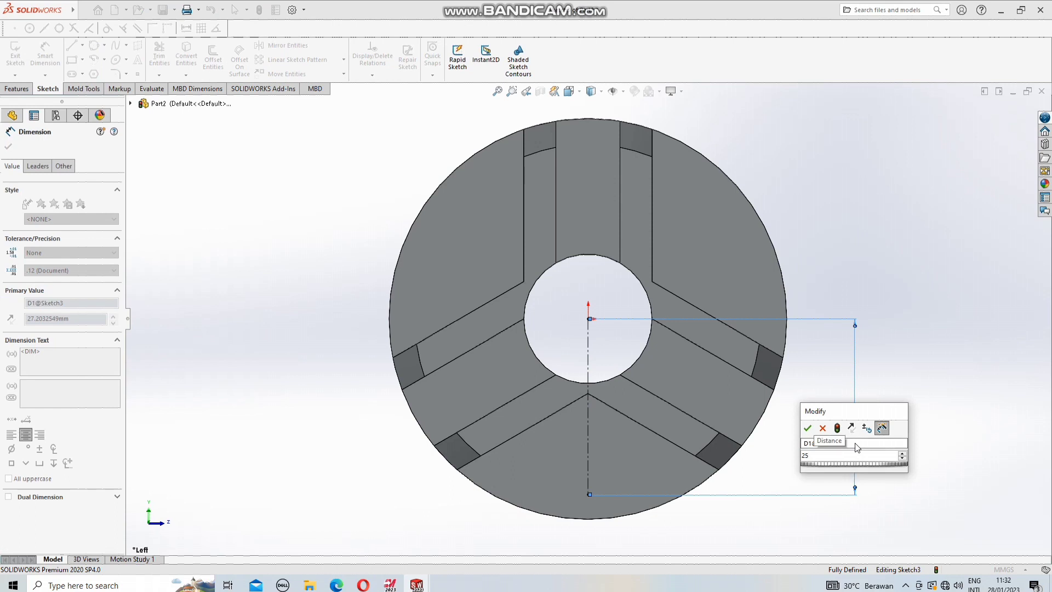
key(Return)
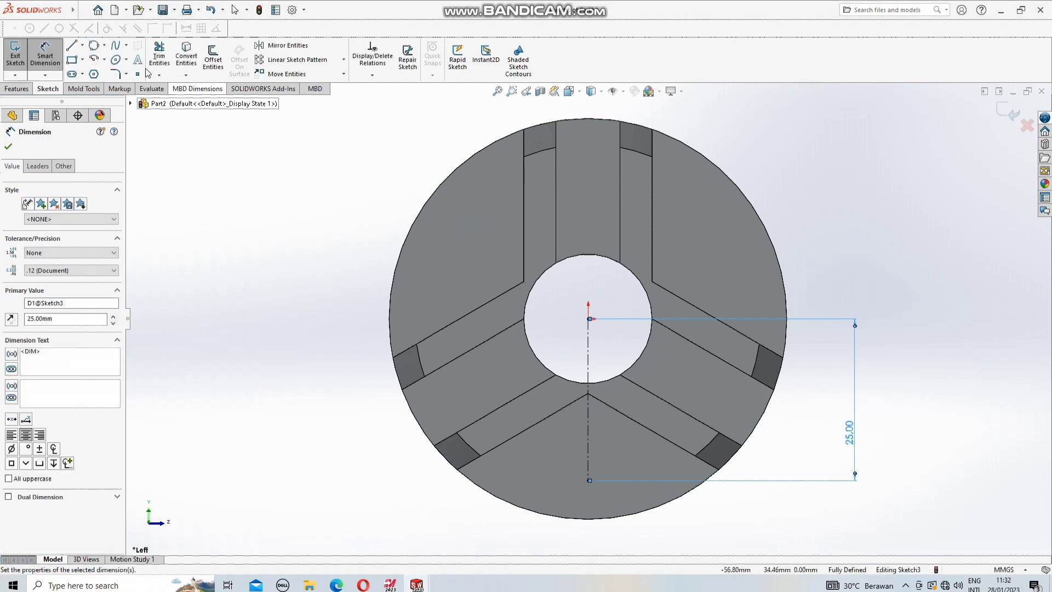
Draw a second centerline down-left from the origin, dimensioned 25 mm long
click(82, 45)
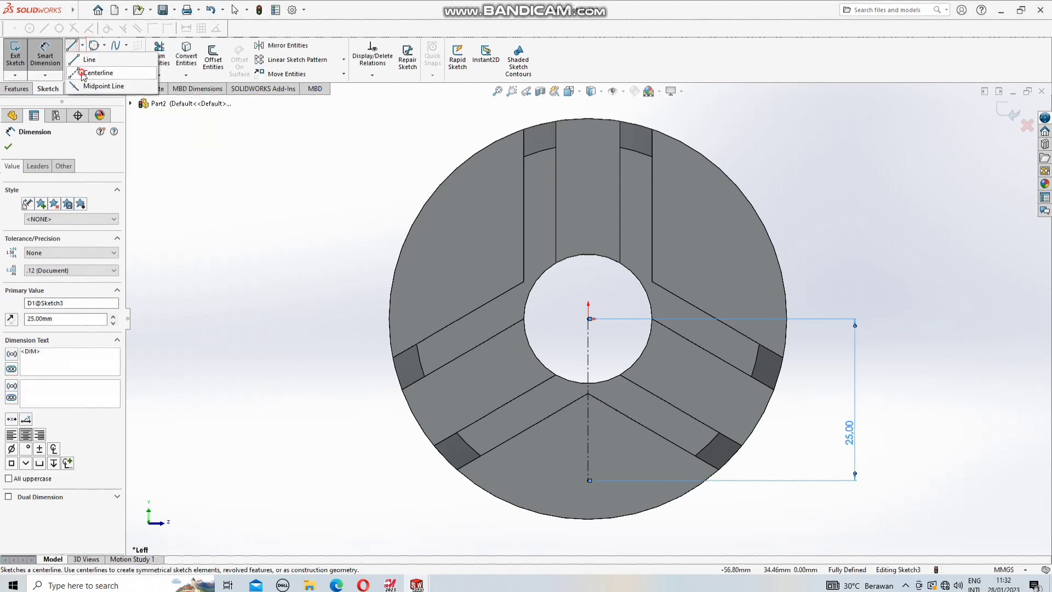
click(107, 72)
click(589, 318)
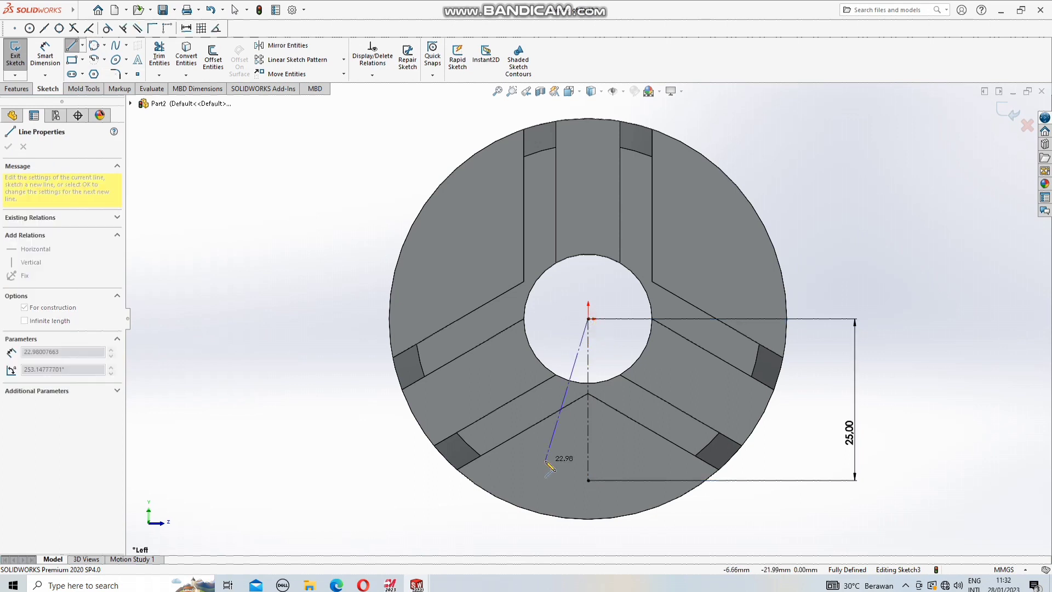
click(544, 465)
click(45, 55)
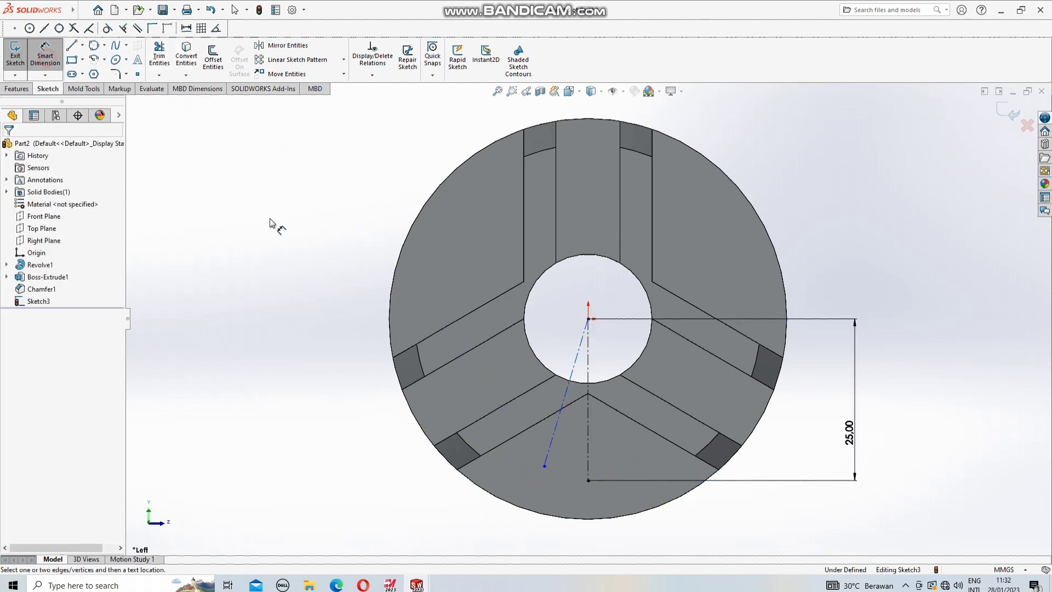
click(558, 430)
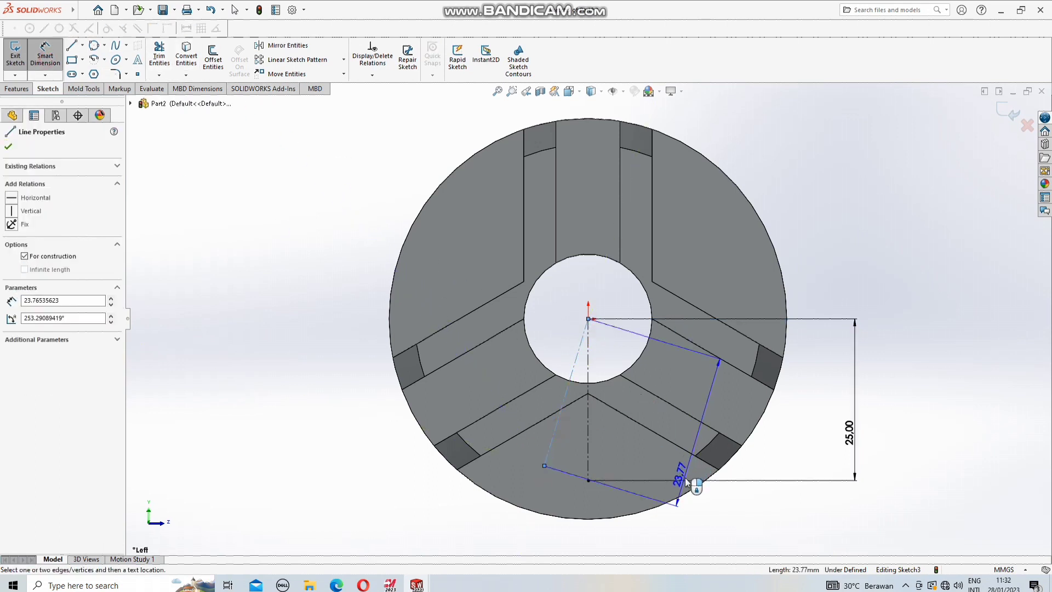
click(732, 520)
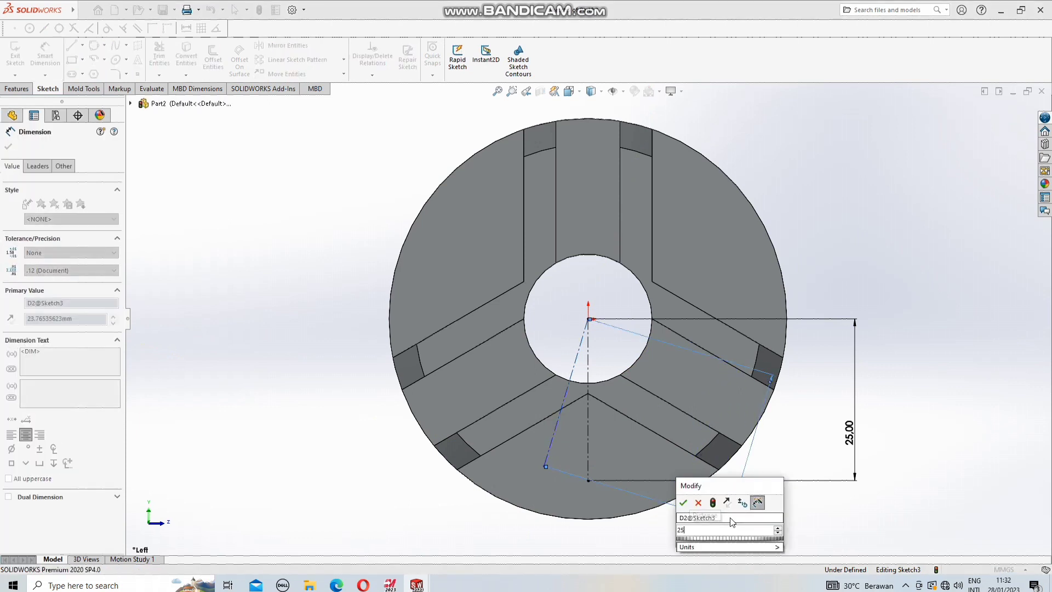
text(25)
key(Return)
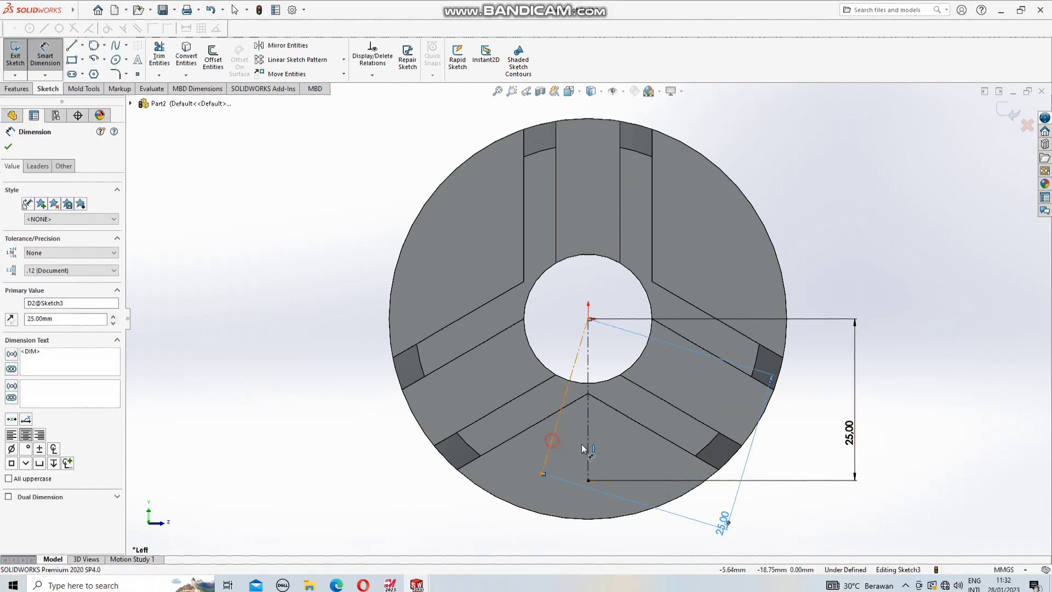
Set a 15° angle between the slanted and vertical centerlines
click(551, 444)
click(574, 450)
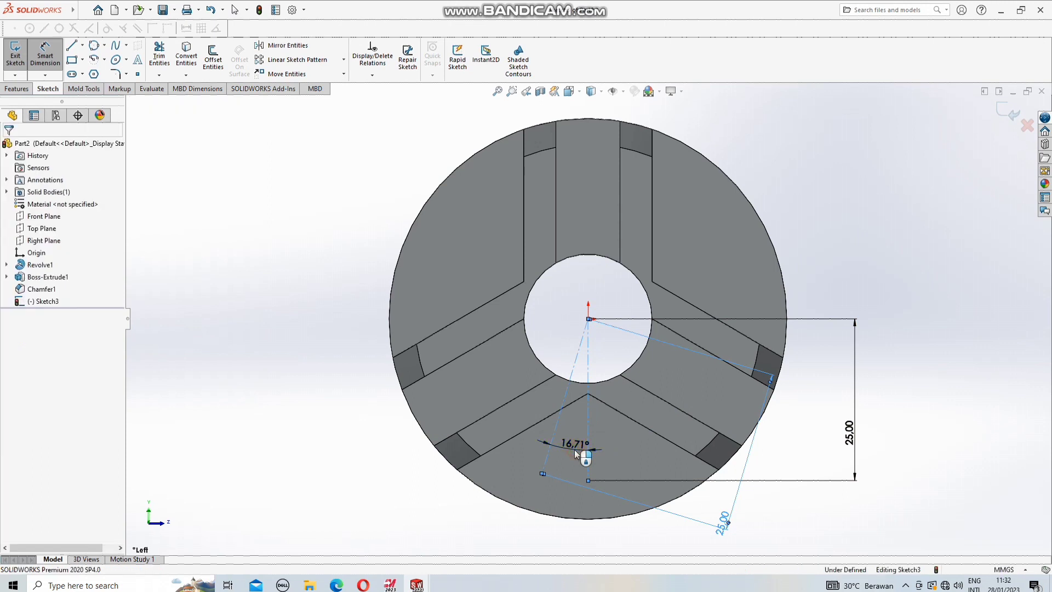
text(15)
key(Return)
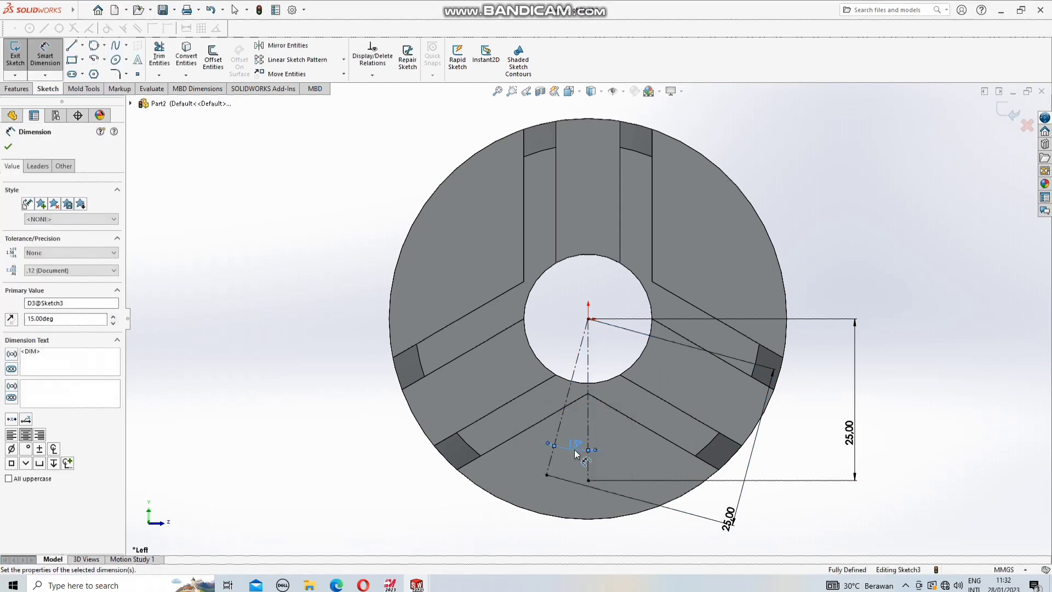
click(95, 45)
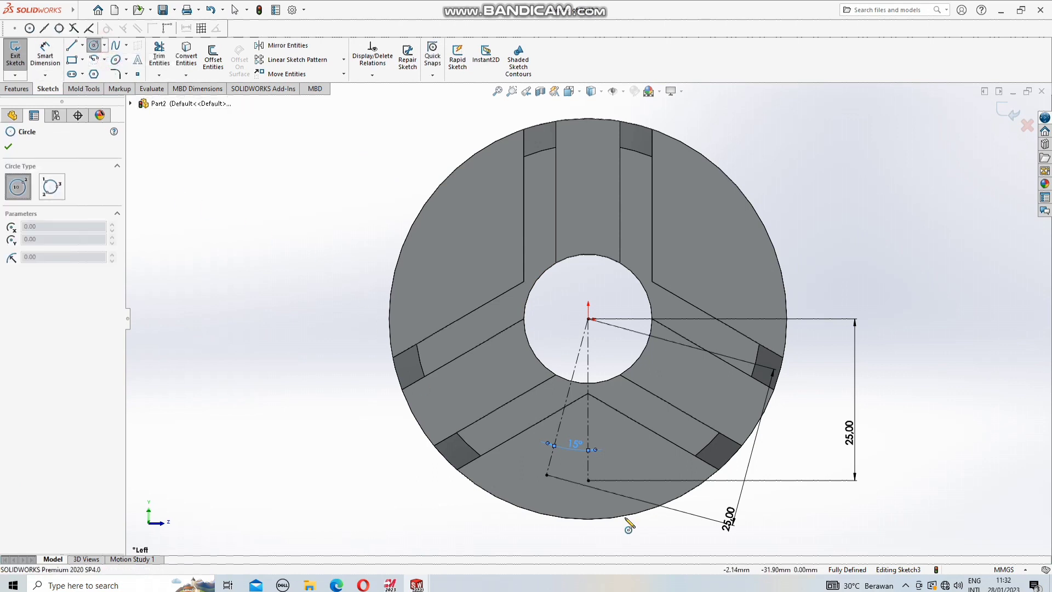
Cut a 9.50 mm circle at the slanted centerline's end, Blind 4 mm deep
click(546, 475)
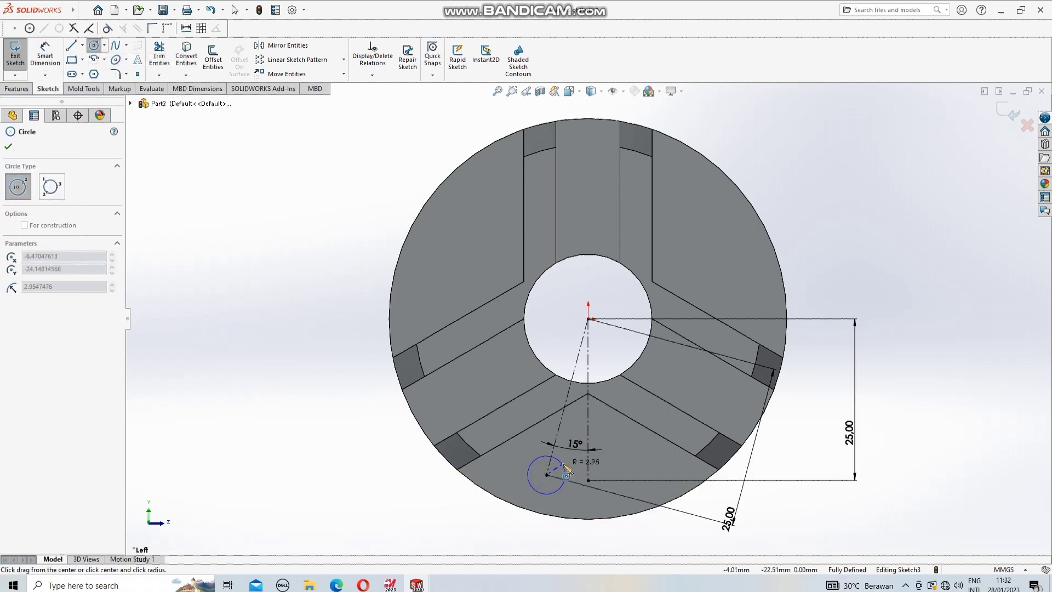
click(567, 472)
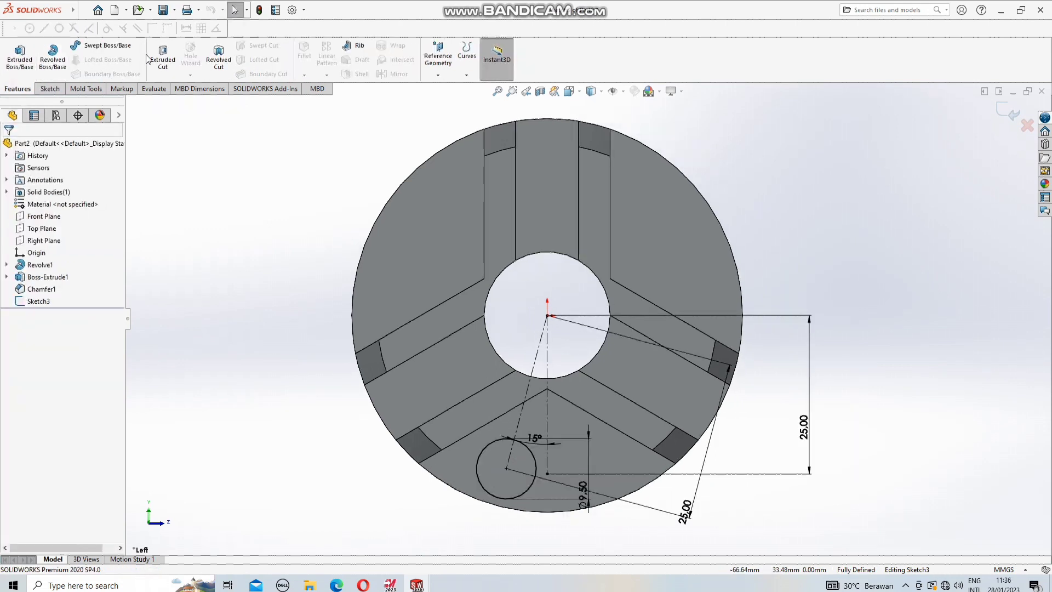
click(162, 55)
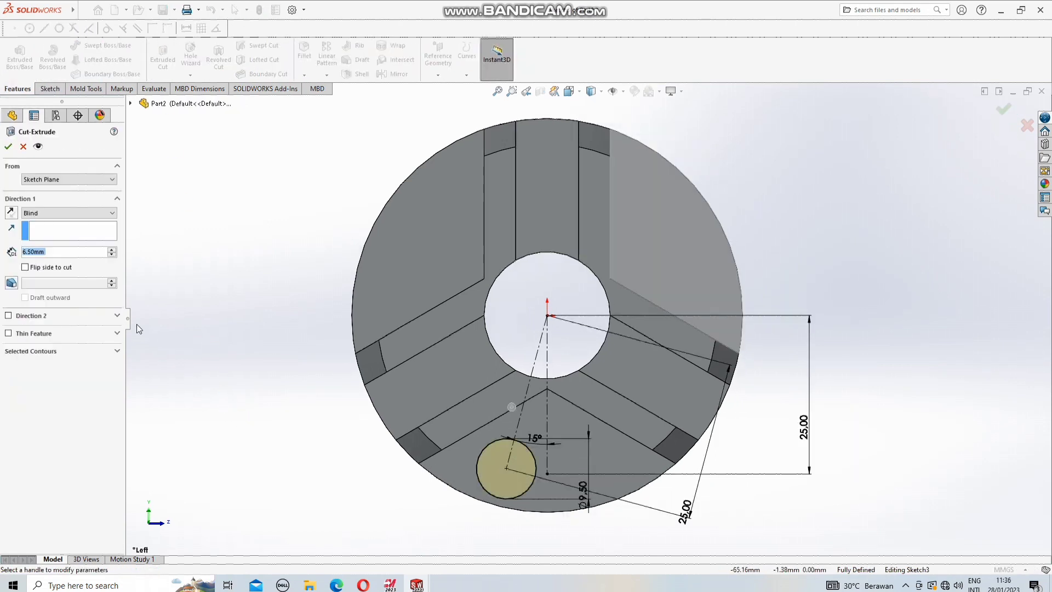
text(4)
key(Return)
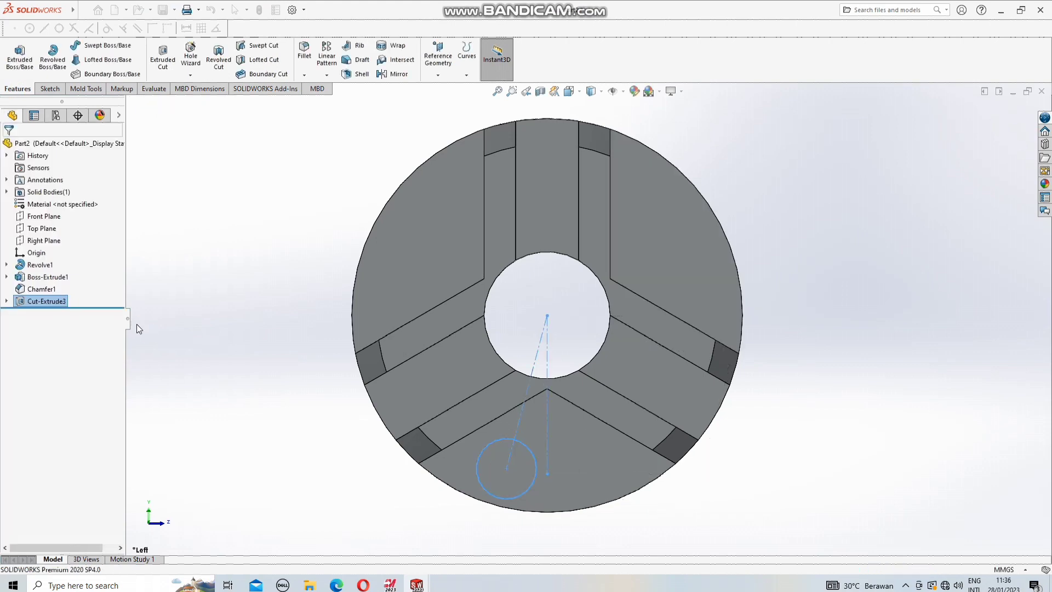
mouse_move(136, 323)
middle_down()
mouse_move(201, 269)
mouse_move(432, 384)
middle_up()
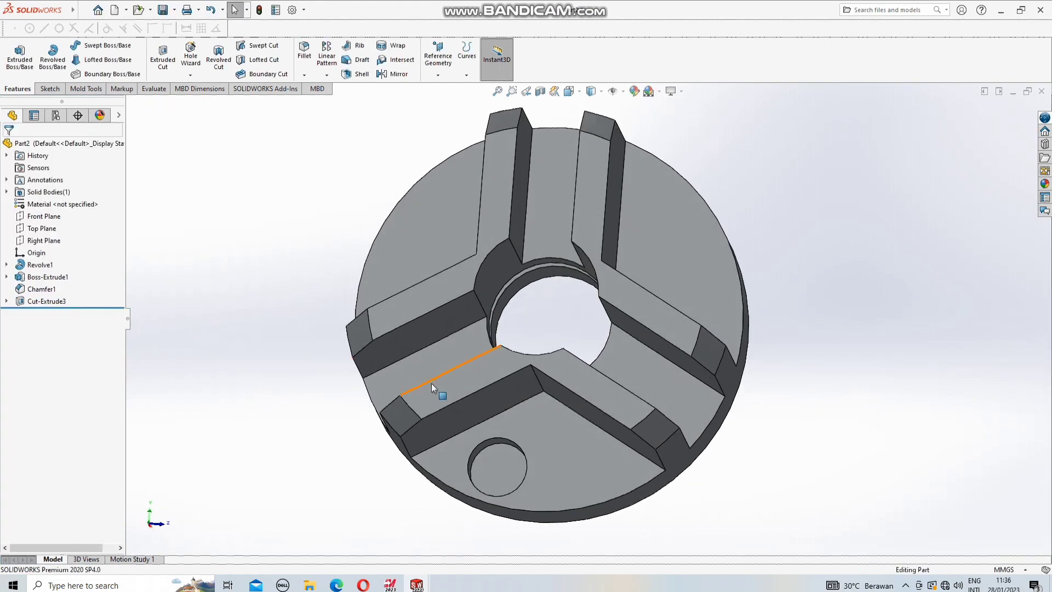
Start a new sketch on the counterbore's bottom face, viewed straight on
right_click(492, 459)
click(530, 327)
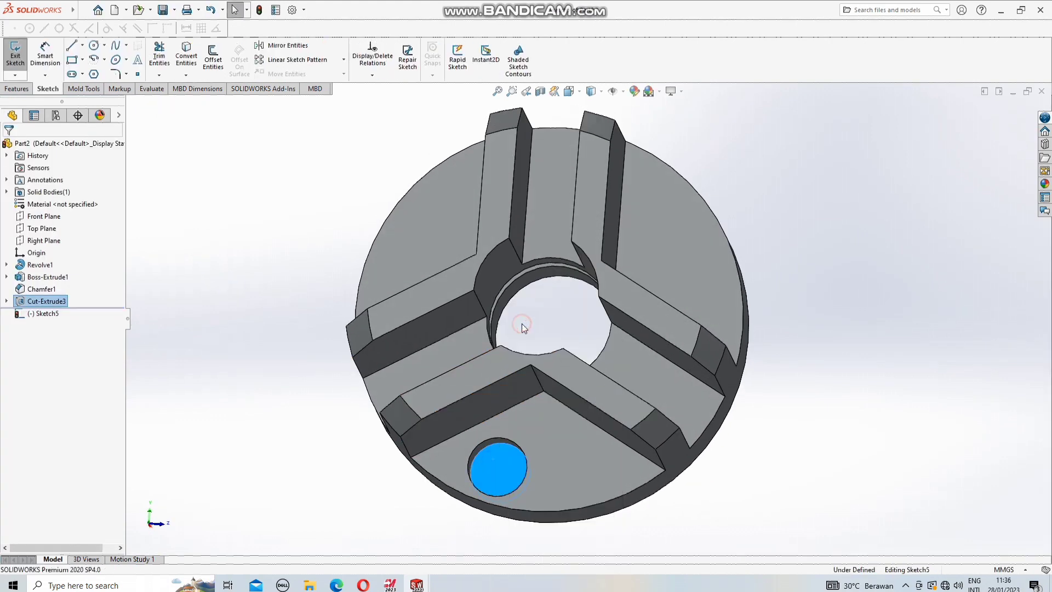
key(space)
click(489, 381)
Draw a concentric 5.5 mm diameter circle and extrude-cut it 4 mm deep
key(c)
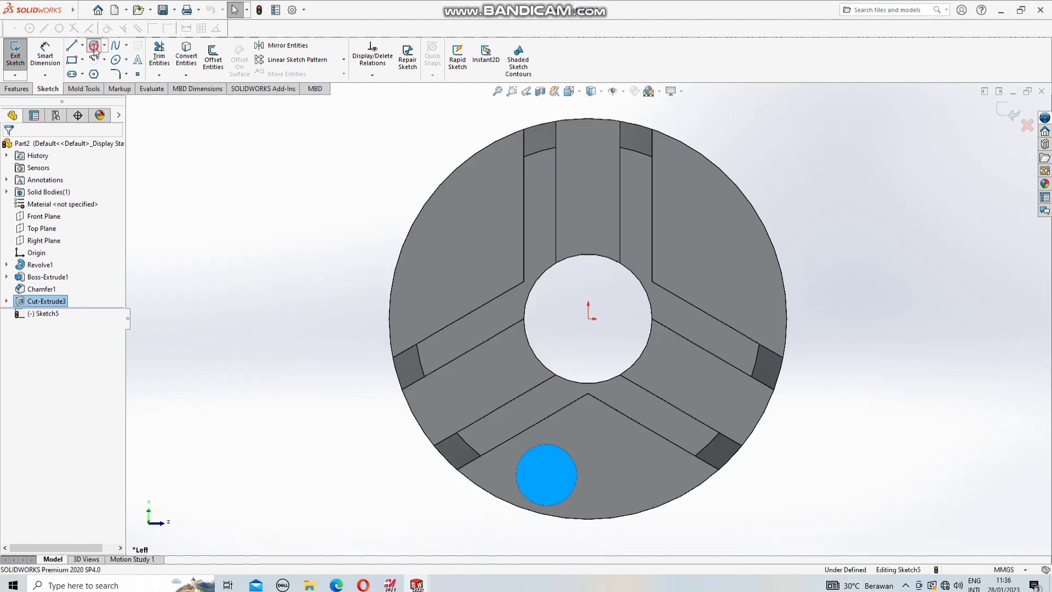
click(547, 474)
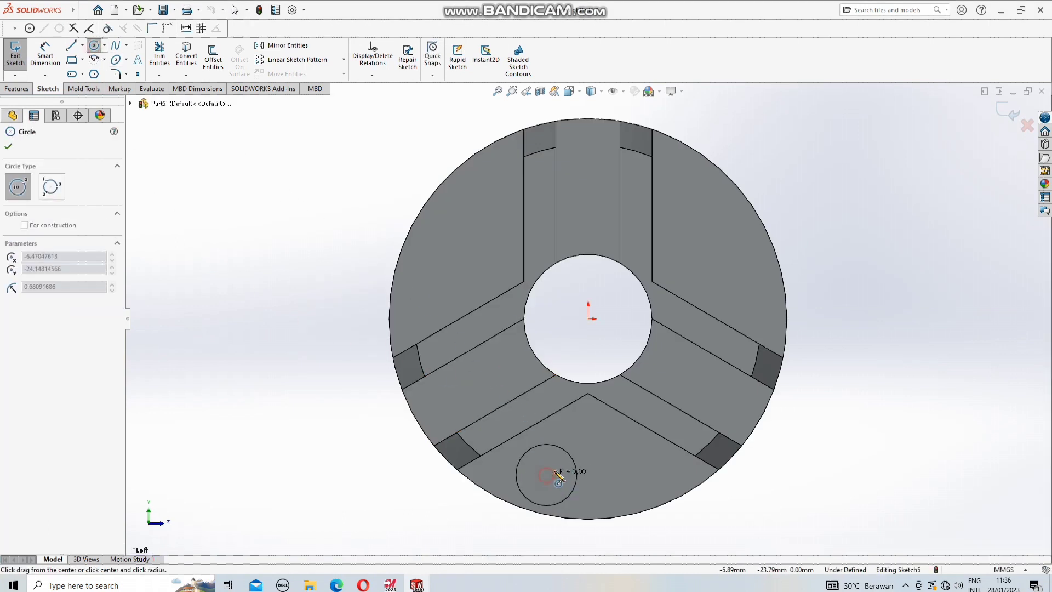
click(49, 57)
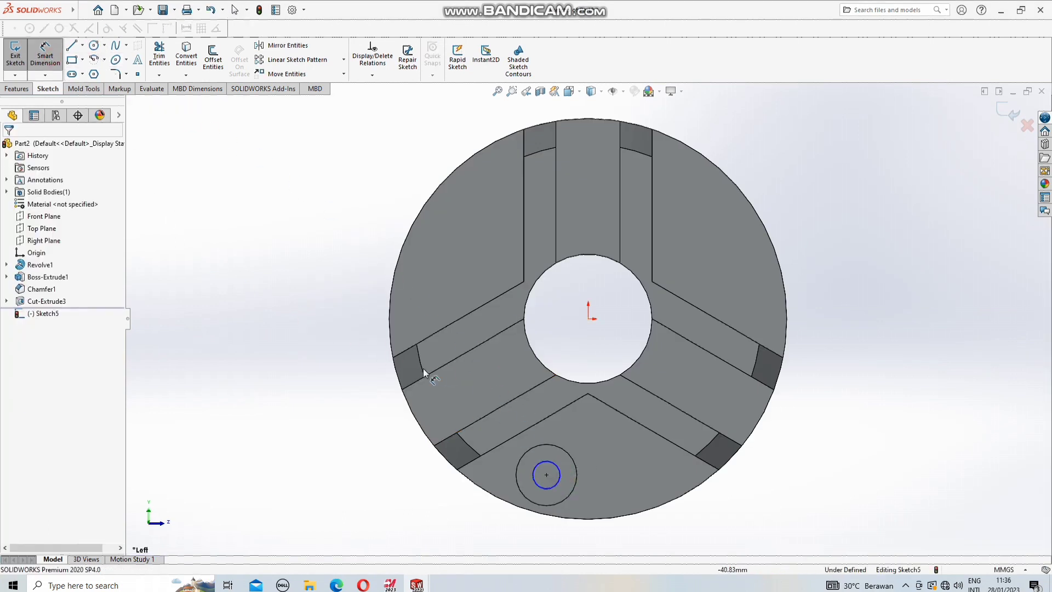
click(560, 471)
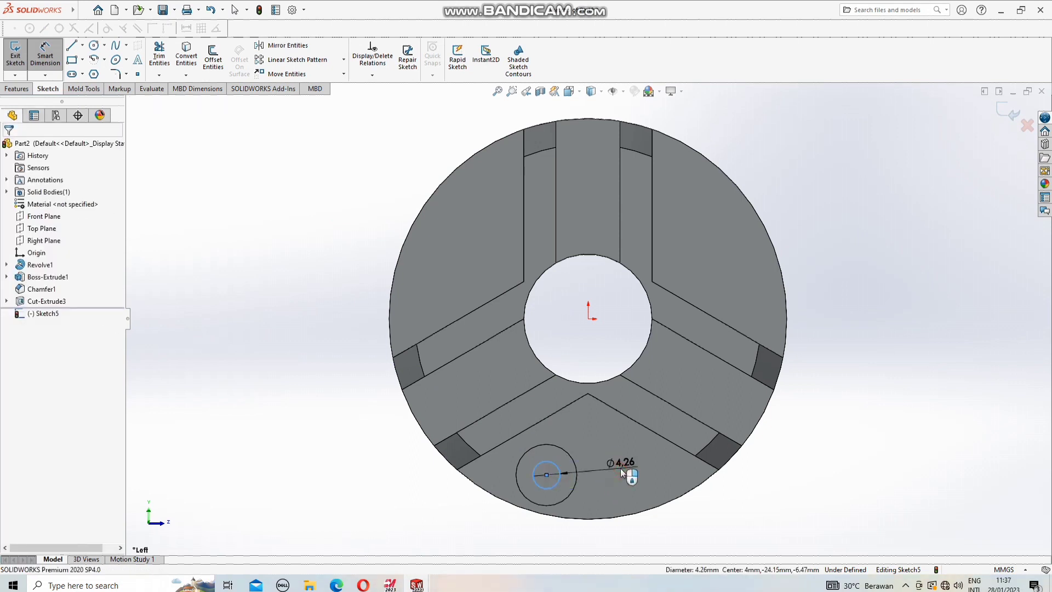
click(620, 469)
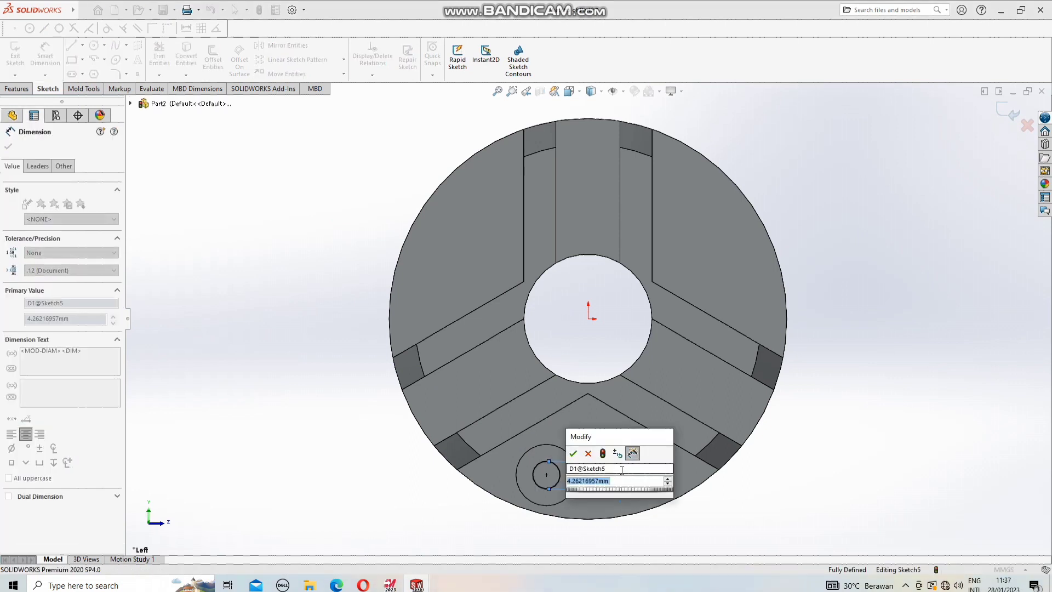
text(5.5)
key(Return)
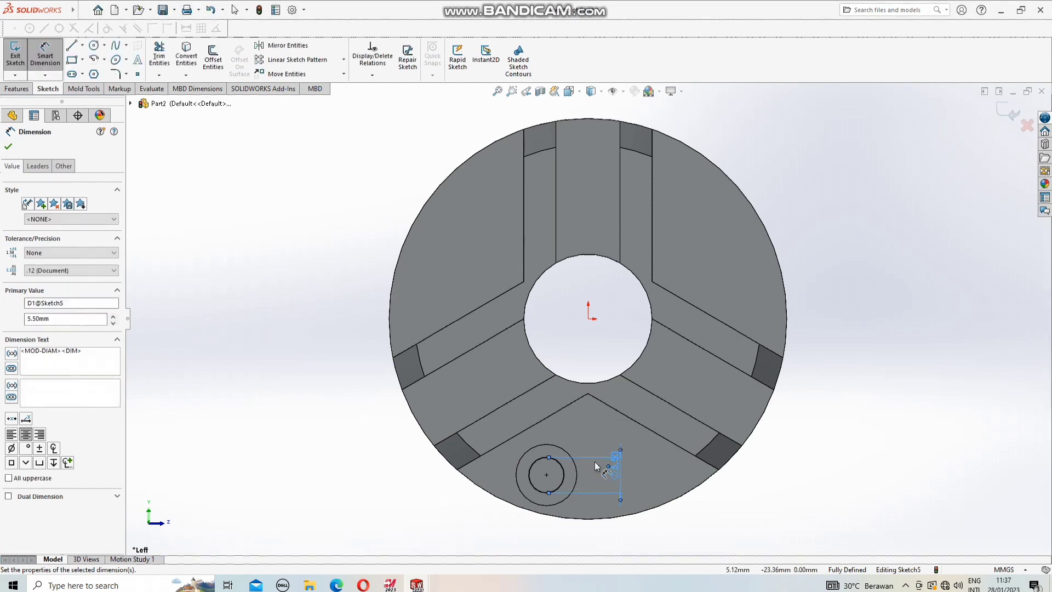
click(16, 88)
click(162, 58)
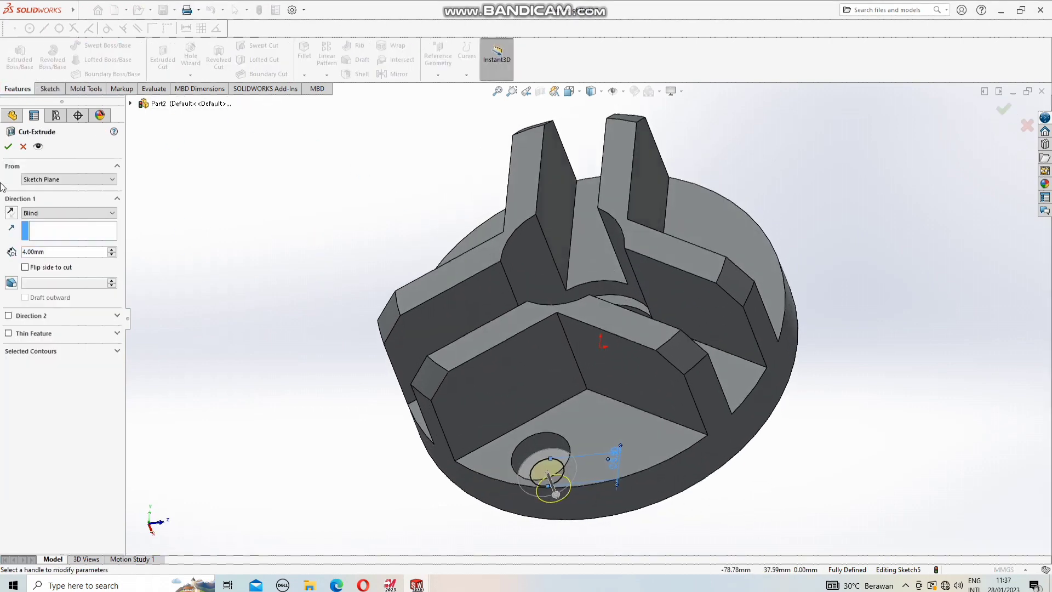
key(Return)
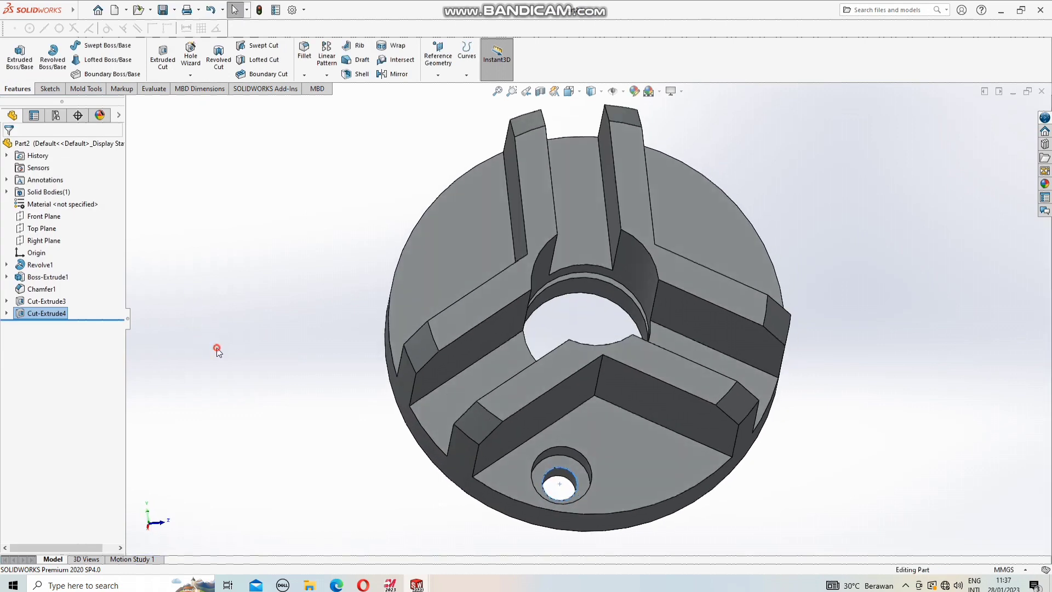
Circular-pattern Cut-Extrude3 and Cut-Extrude4 around the flange's outer edge, 3 instances over 360°
click(327, 75)
click(351, 101)
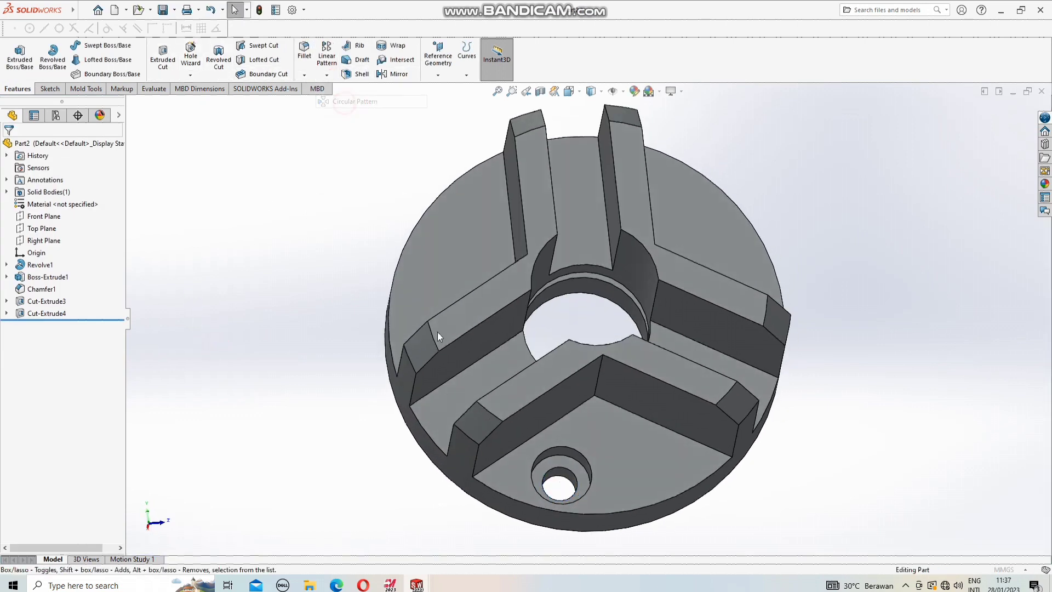
click(580, 462)
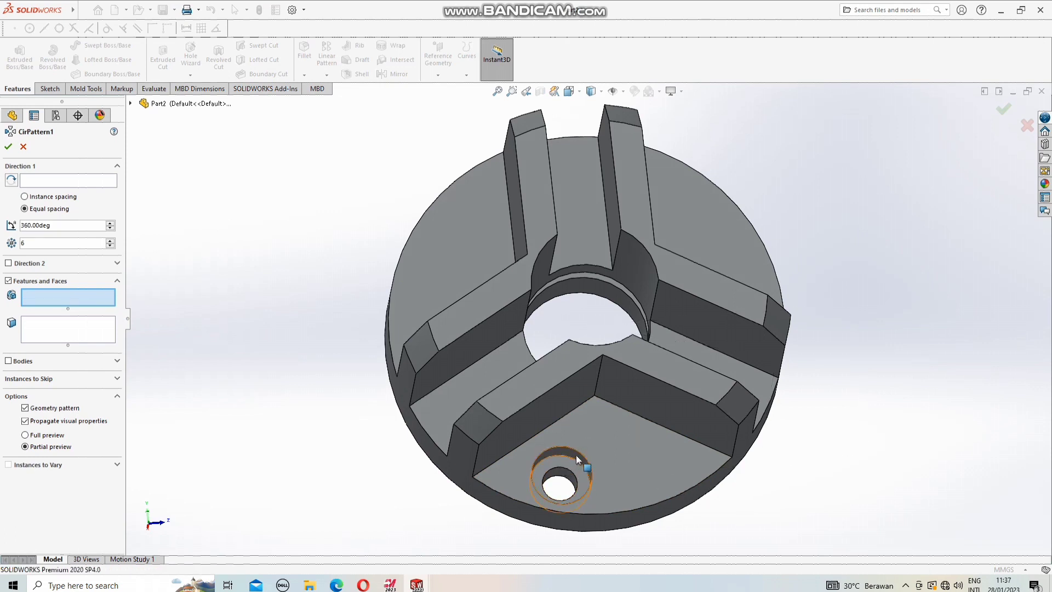
click(572, 466)
click(559, 477)
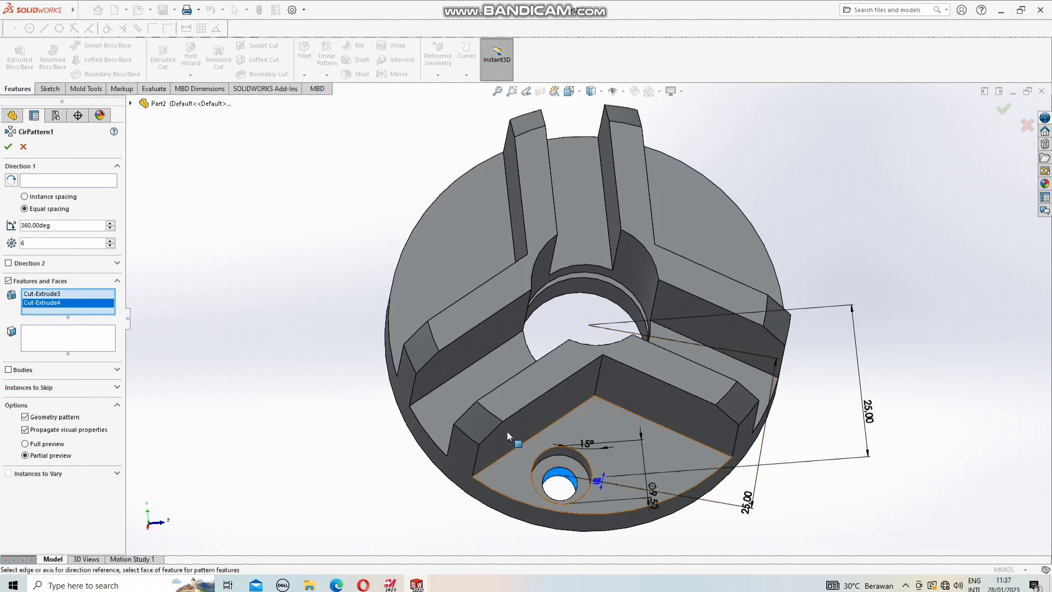
click(91, 185)
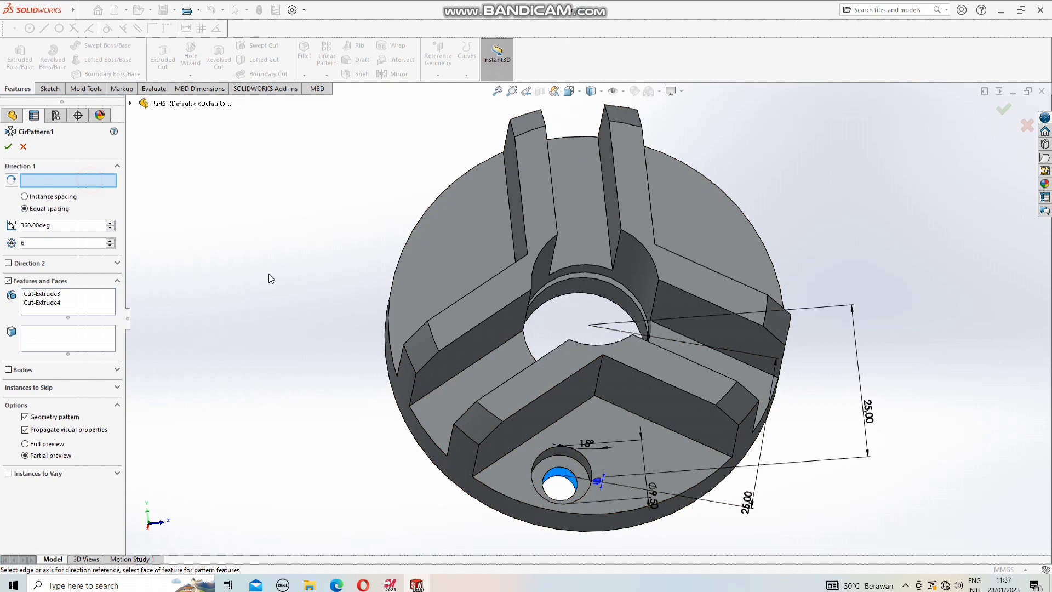
click(385, 313)
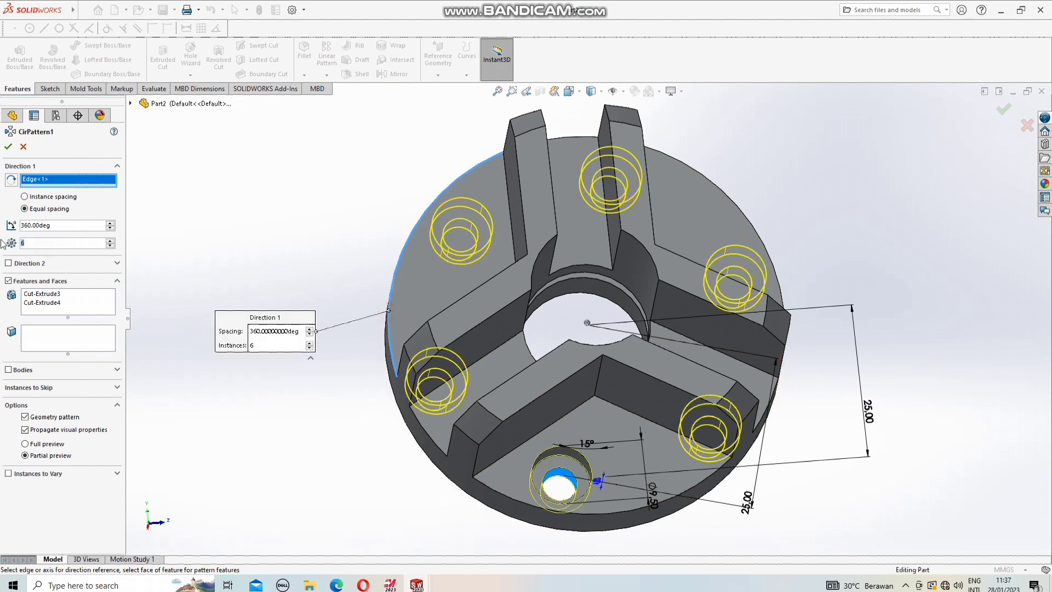
text(3)
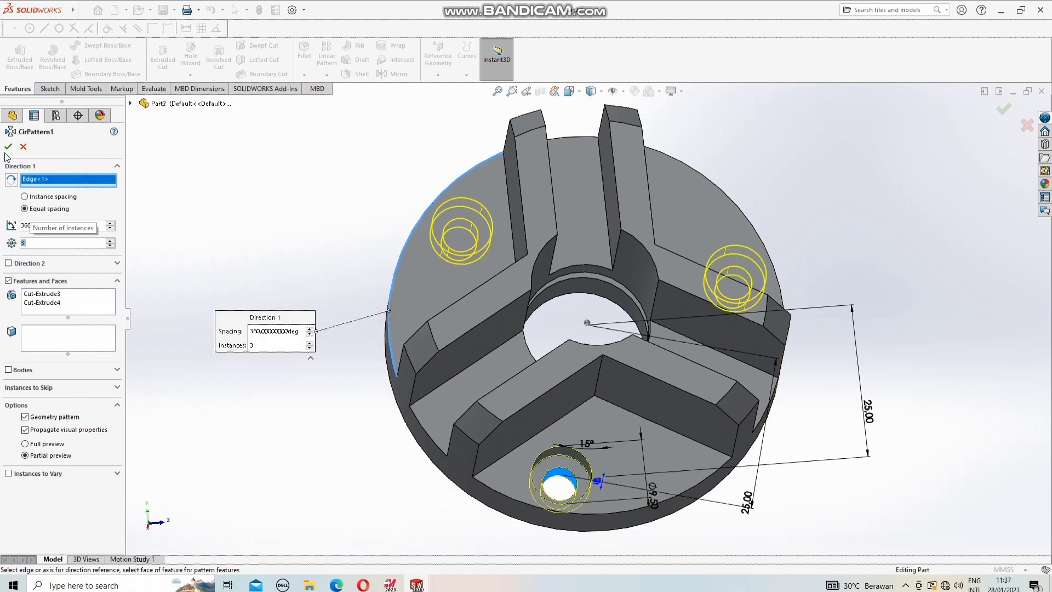
click(8, 147)
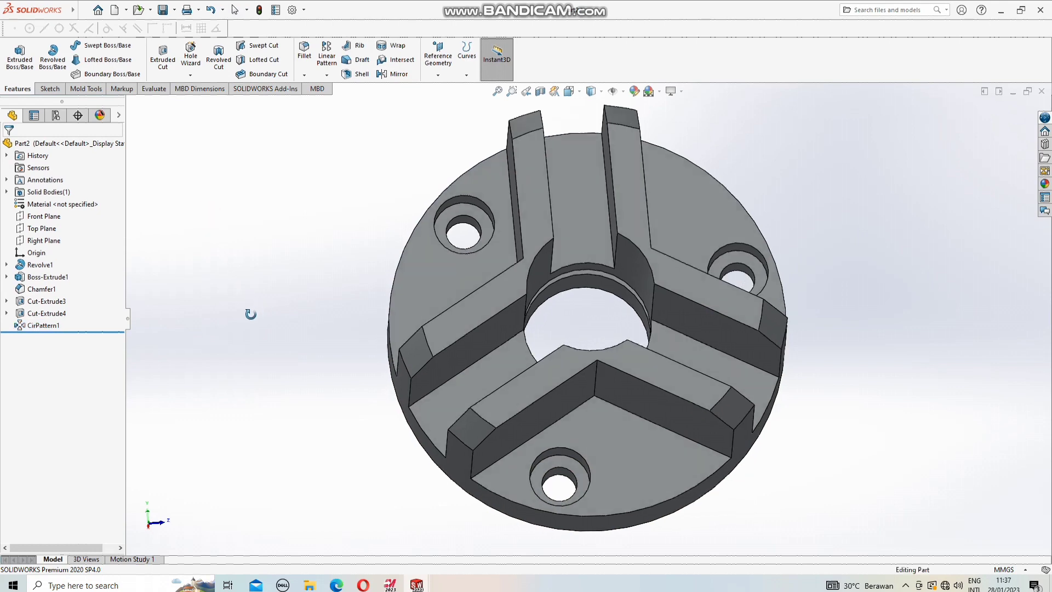
middle_drag(250, 314, 238, 321)
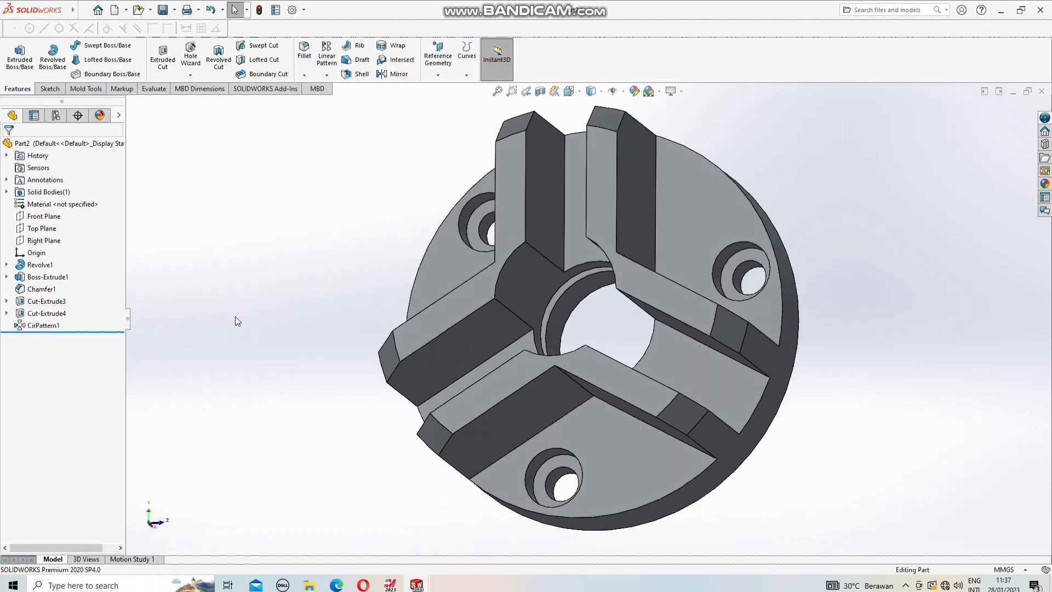
Start Sketch8 on the outer side face of one jaw block
scroll(683, 333, up, 3)
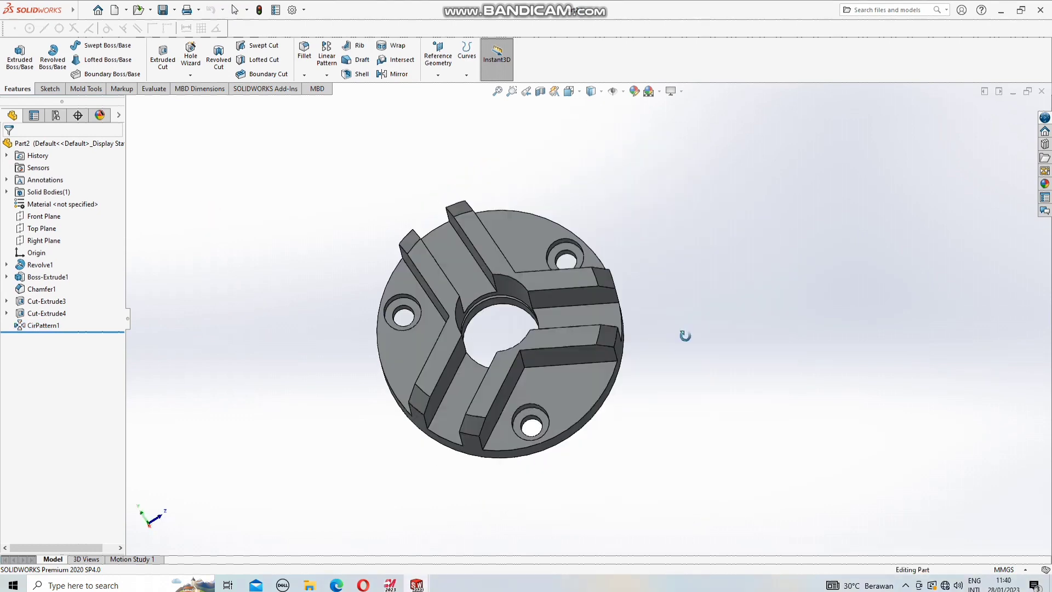
mouse_move(683, 333)
middle_down()
mouse_move(664, 244)
mouse_move(652, 381)
mouse_move(655, 305)
mouse_move(624, 332)
middle_up()
right_click(624, 332)
click(623, 317)
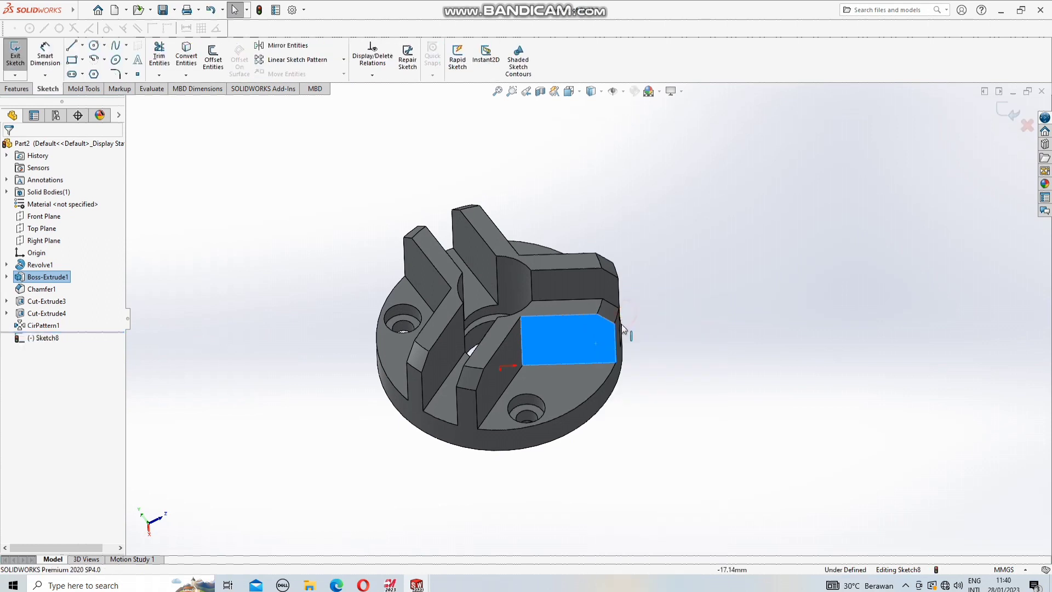
right_click(584, 343)
click(596, 211)
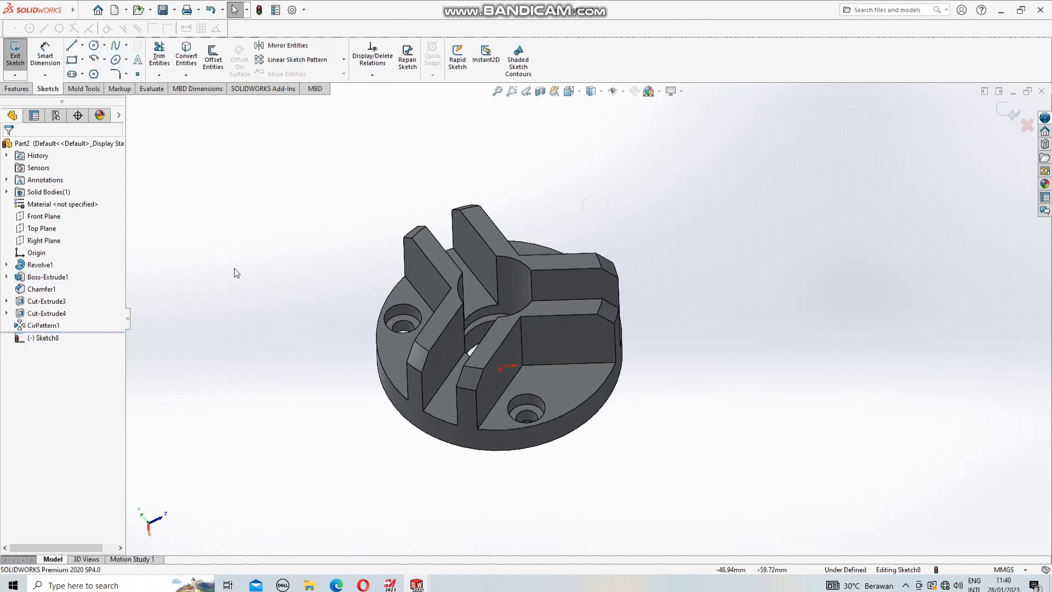
Orient the view normal to Sketch8, then snap to a side-on view of the part
right_click(57, 338)
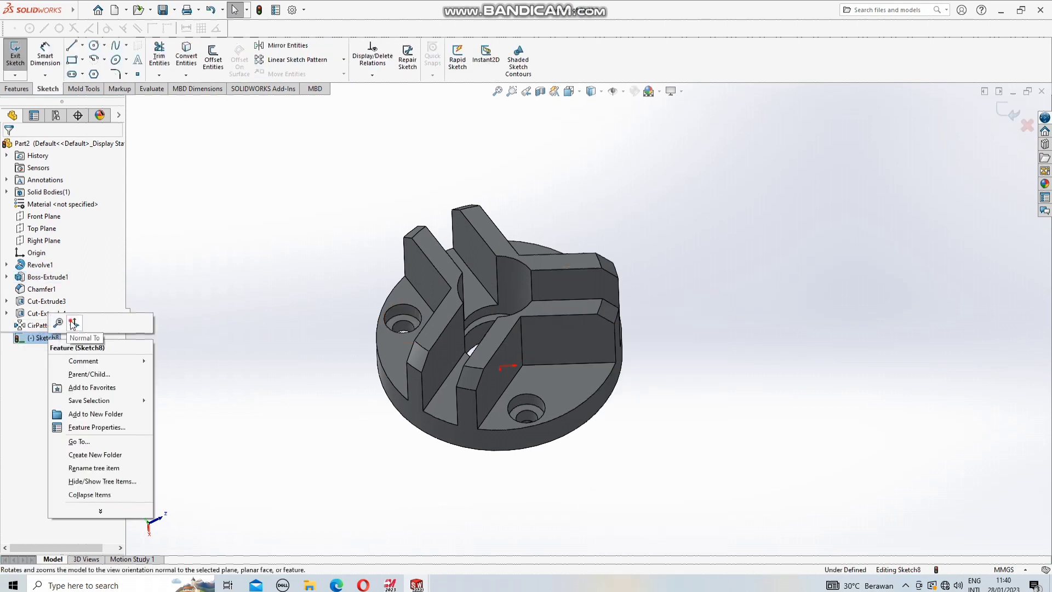
click(75, 322)
mouse_move(302, 273)
middle_down()
mouse_move(308, 306)
mouse_move(313, 279)
middle_up()
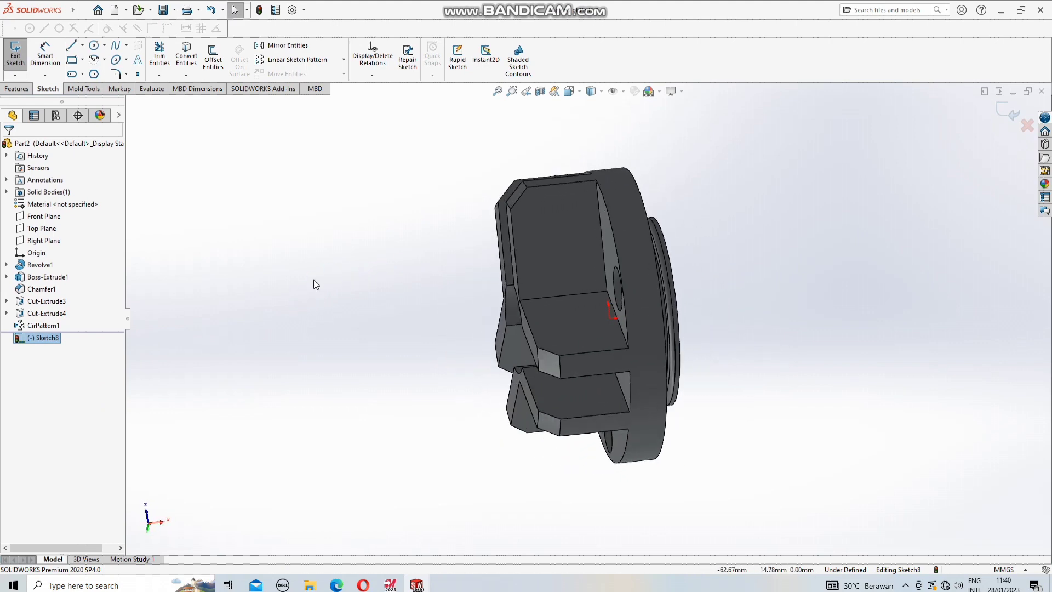
key(space)
click(444, 420)
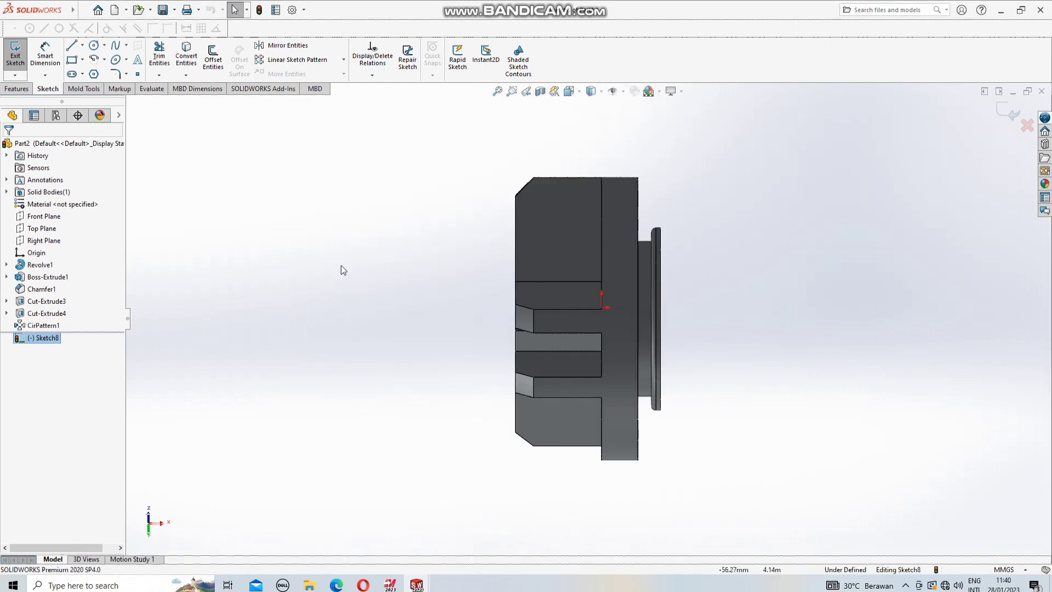
click(89, 9)
click(321, 136)
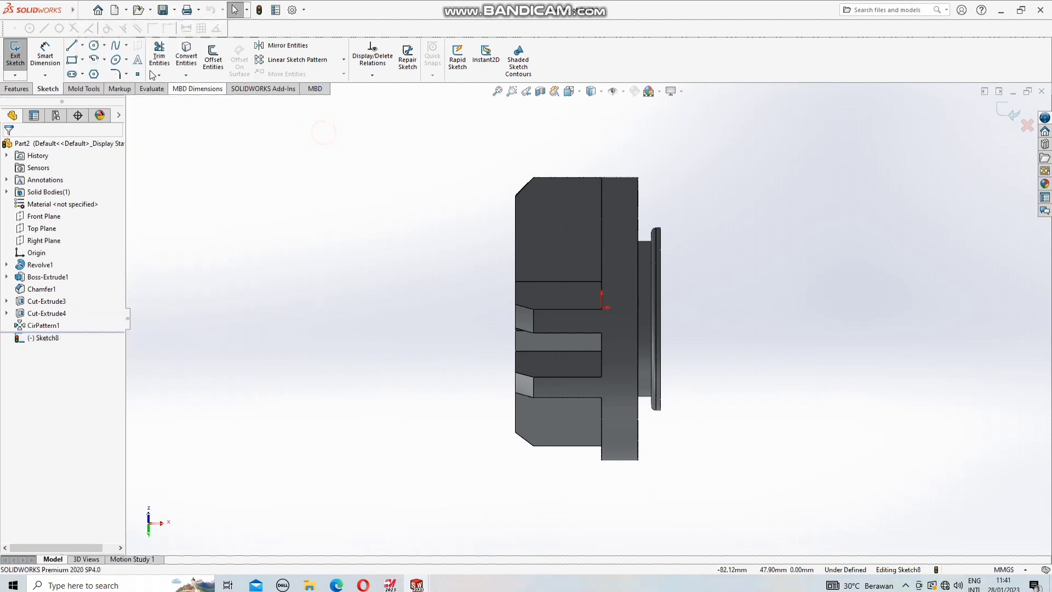
click(95, 46)
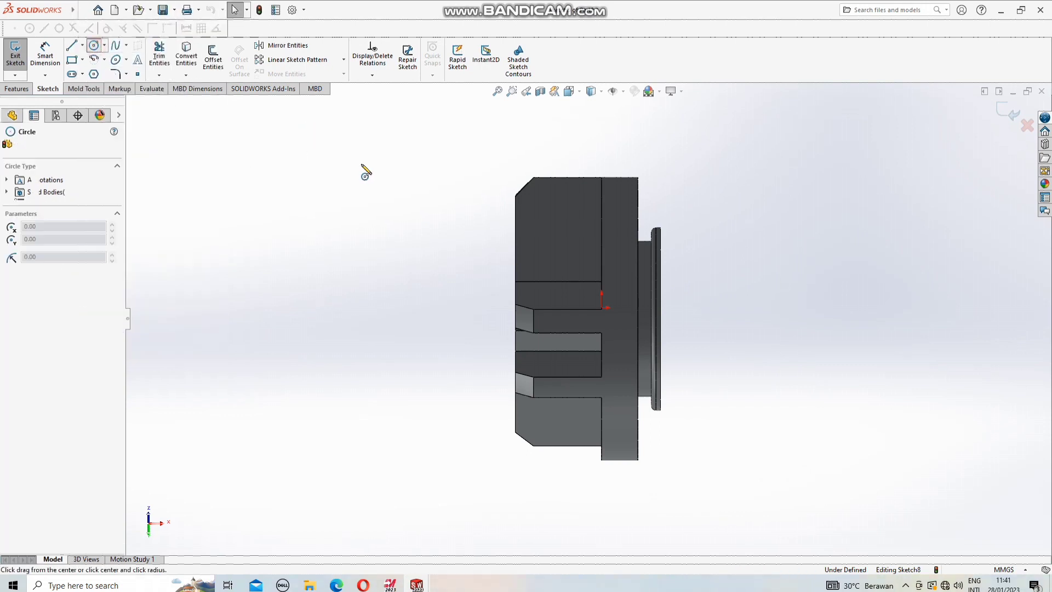
Draw a circle on the jaw block and set its diameter to 6 mm
click(555, 214)
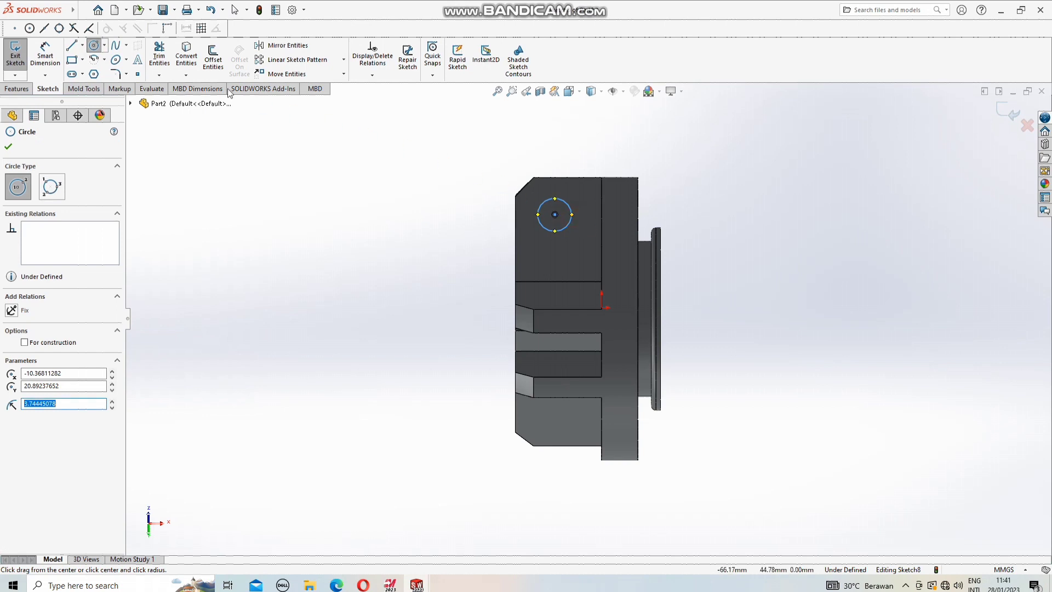
click(44, 55)
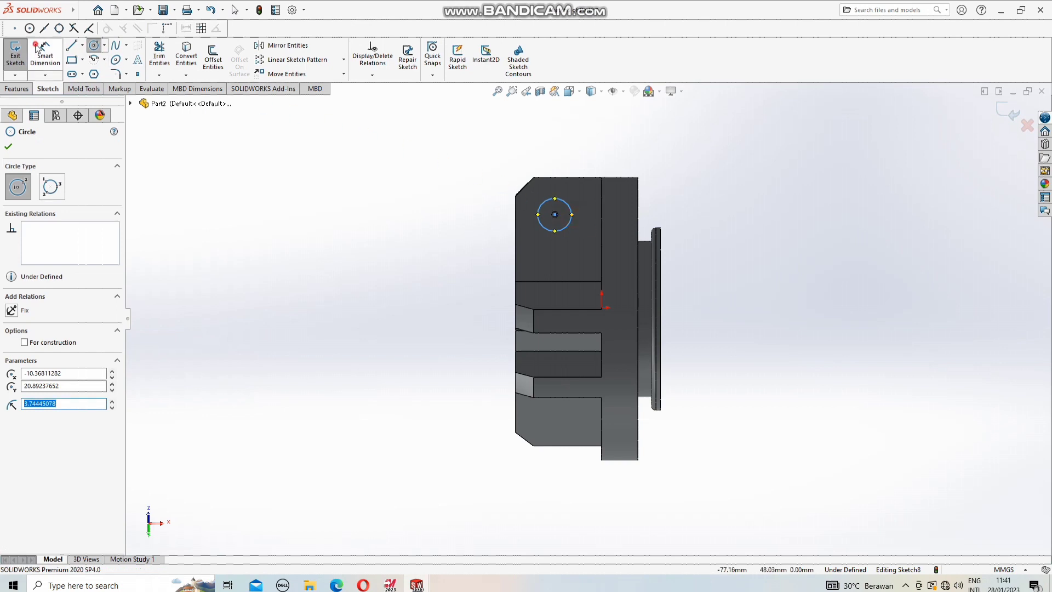
click(539, 208)
click(437, 189)
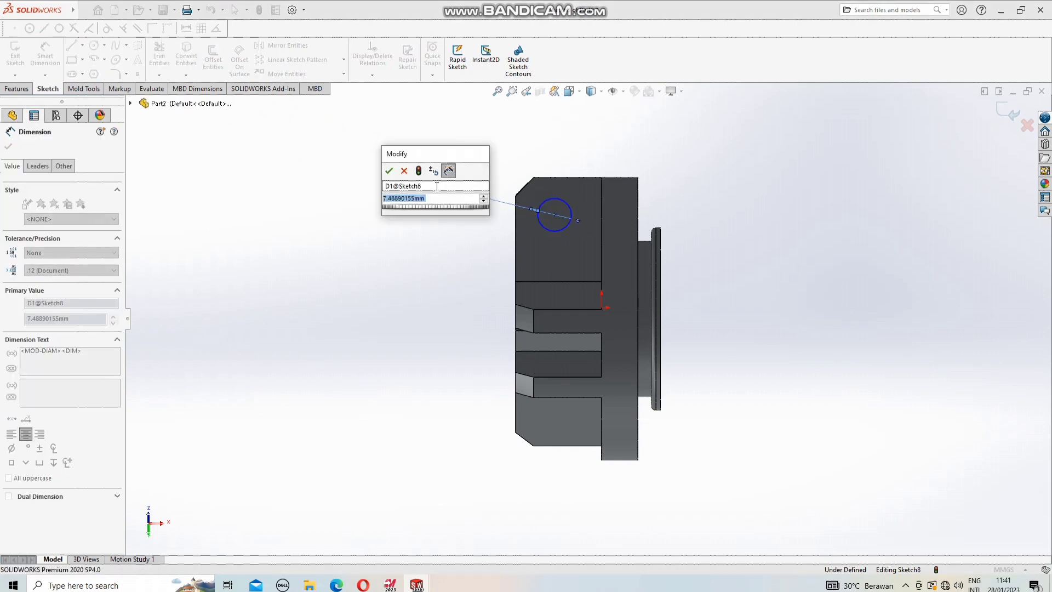
text(6)
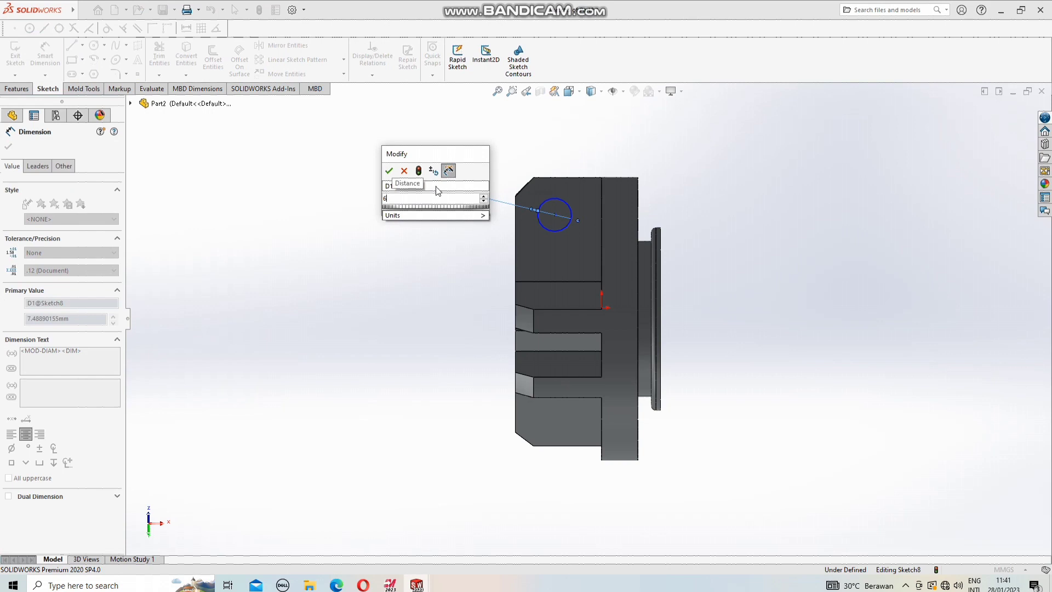
key(Return)
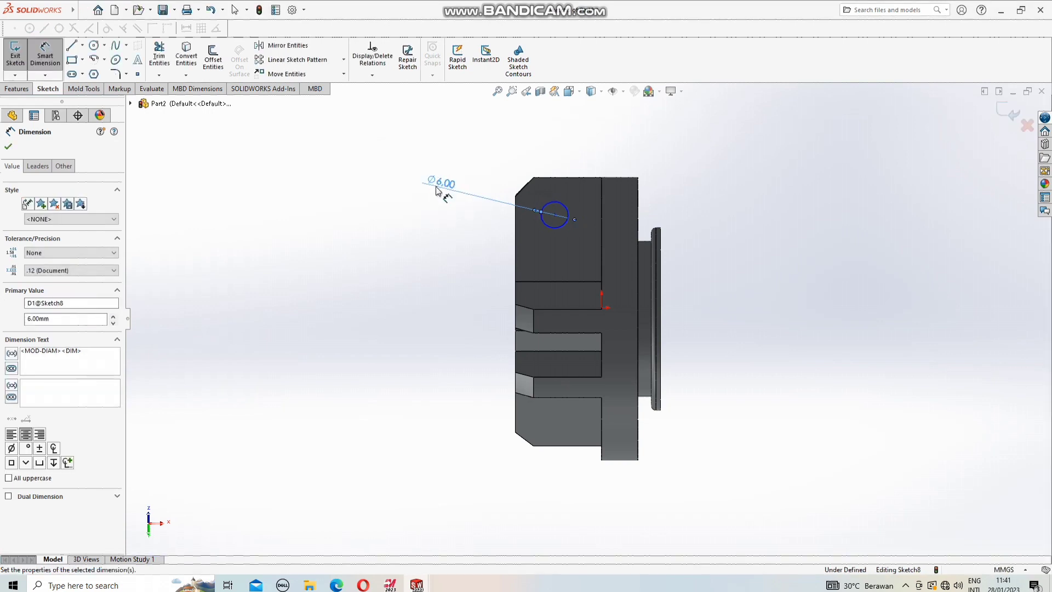
Dimension the circle's centre 24 mm from the rear edge of the part
click(556, 214)
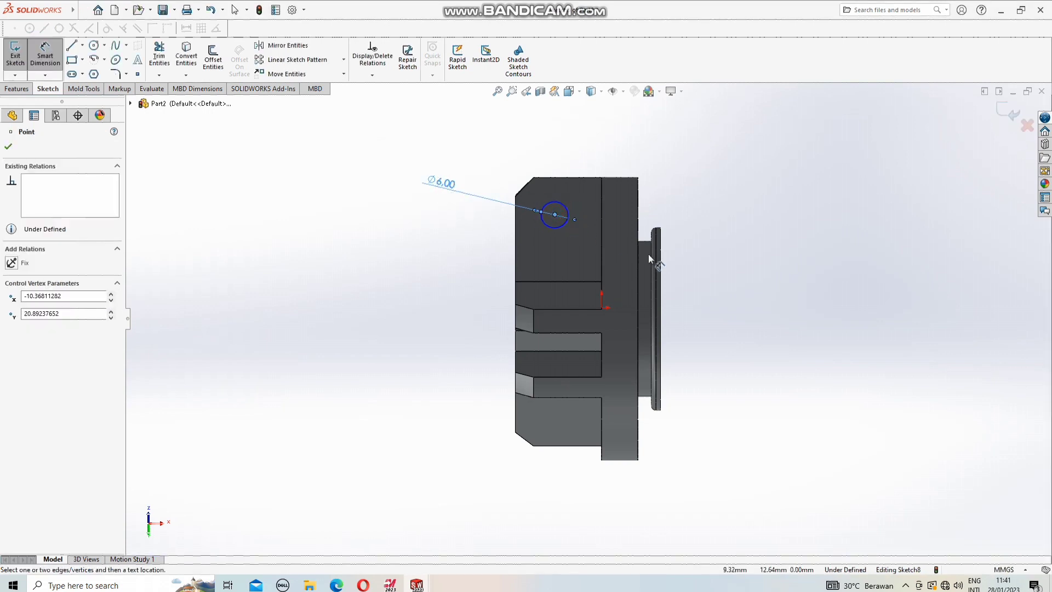
click(660, 260)
click(616, 158)
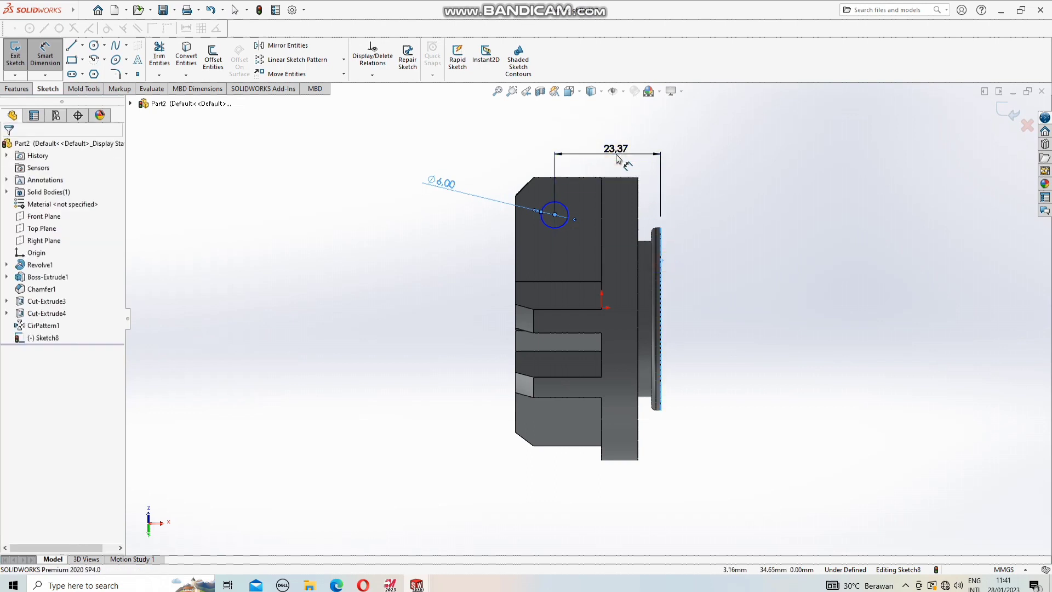
text(24)
key(Return)
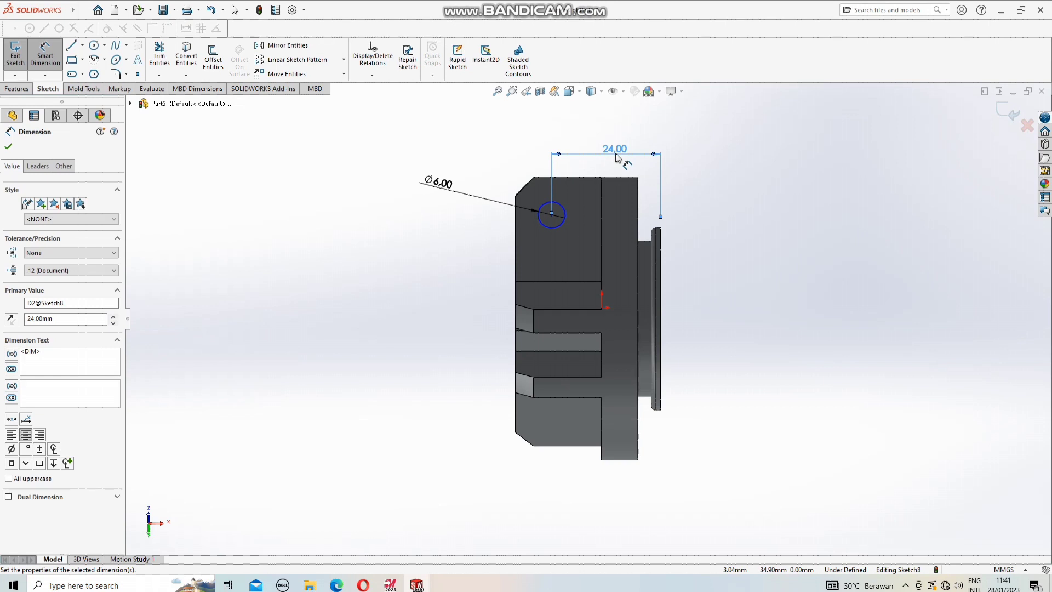
Attempt a dimension from the circle centre to the jaw's edge corner, then cancel it
click(554, 217)
click(603, 309)
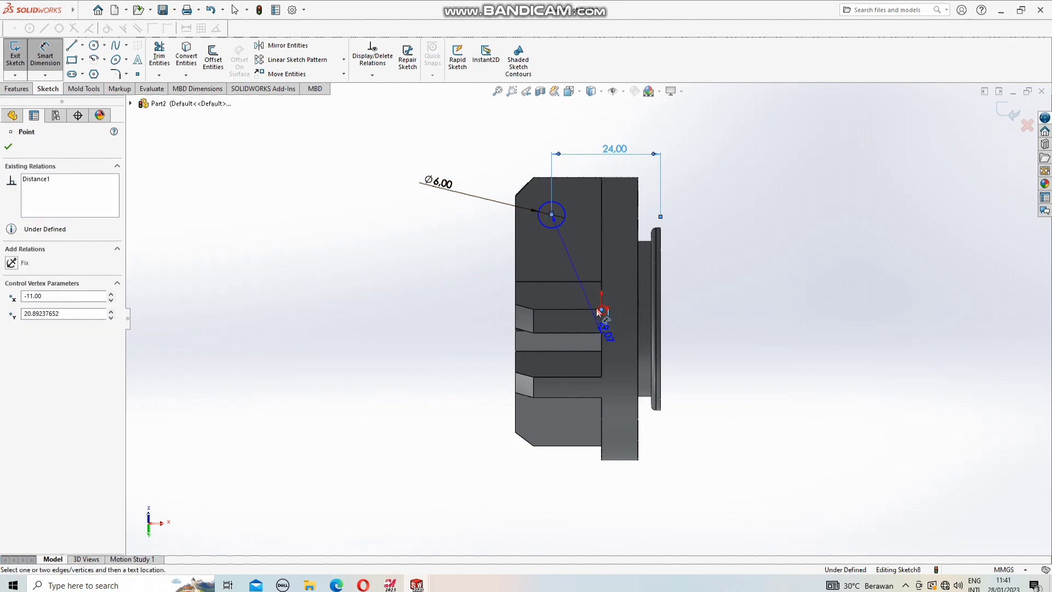
key(Escape)
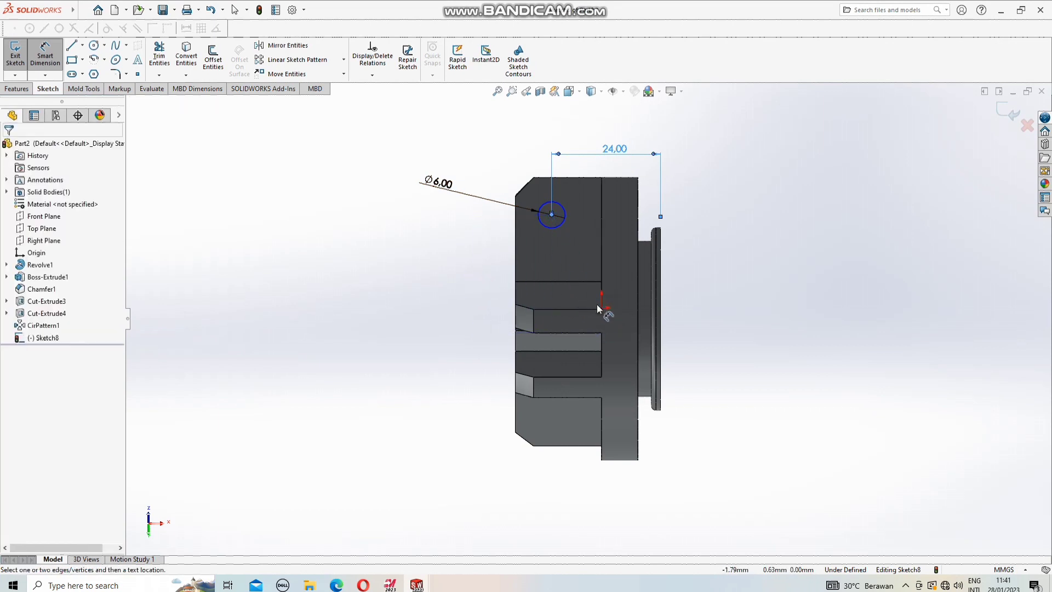
scroll(602, 312, down, 5)
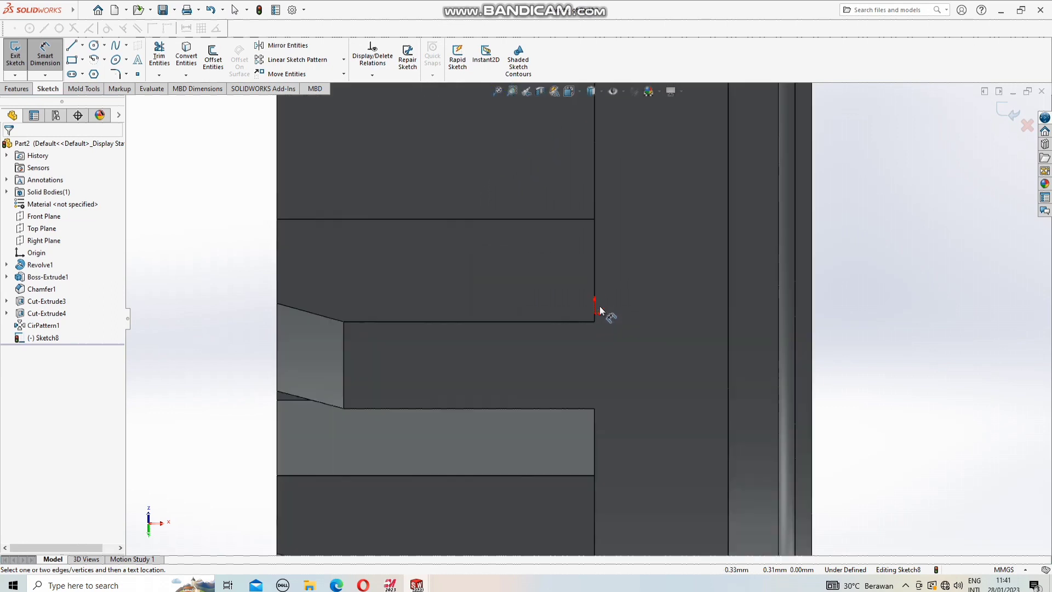
click(593, 312)
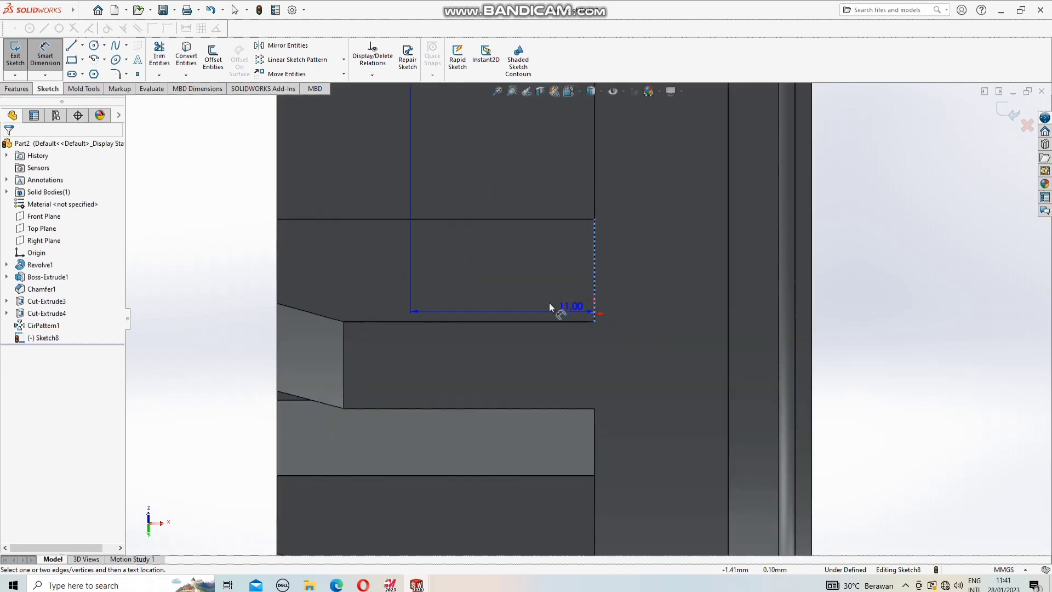
key(f)
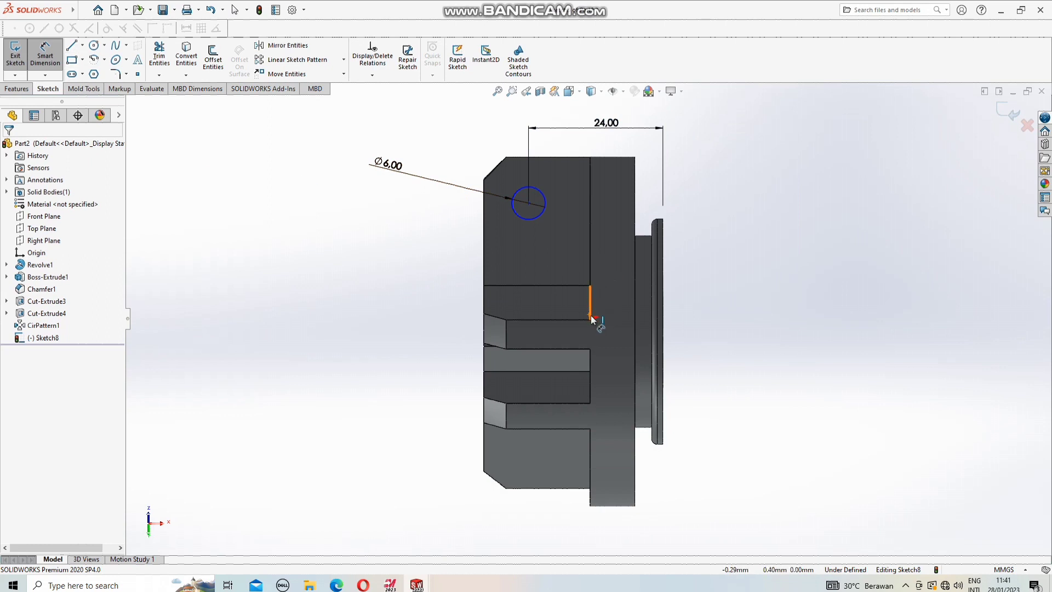
scroll(591, 321, down, 5)
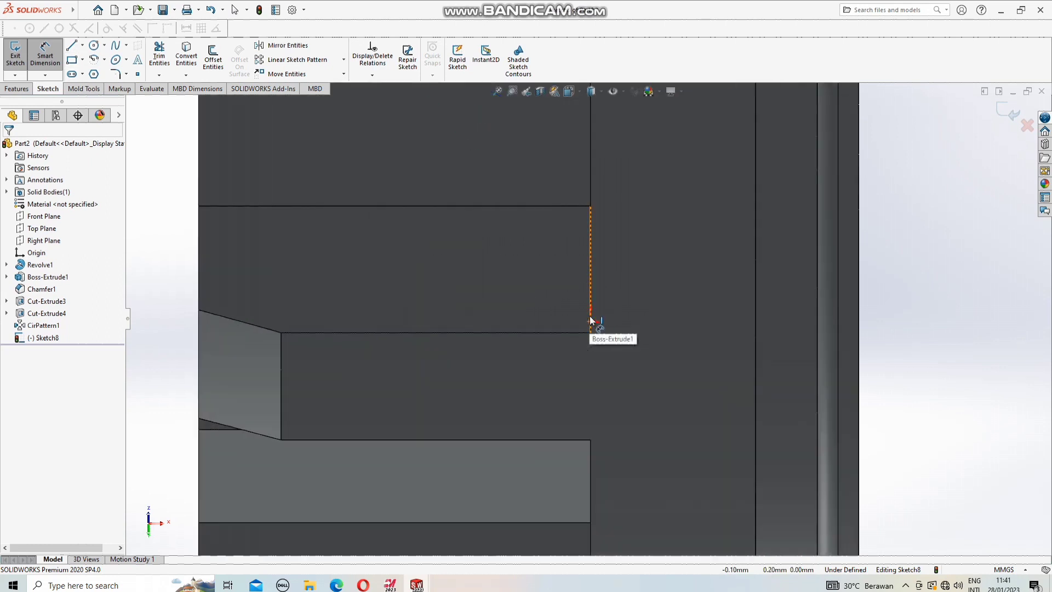
scroll(590, 322, down, 1)
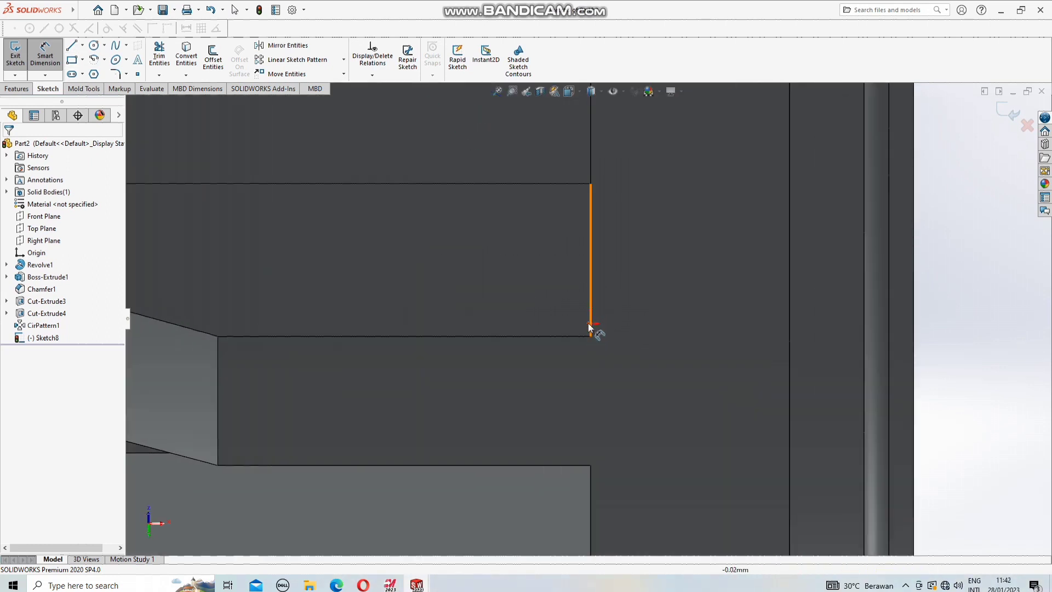
scroll(569, 296, up, 3)
scroll(564, 285, up, 1)
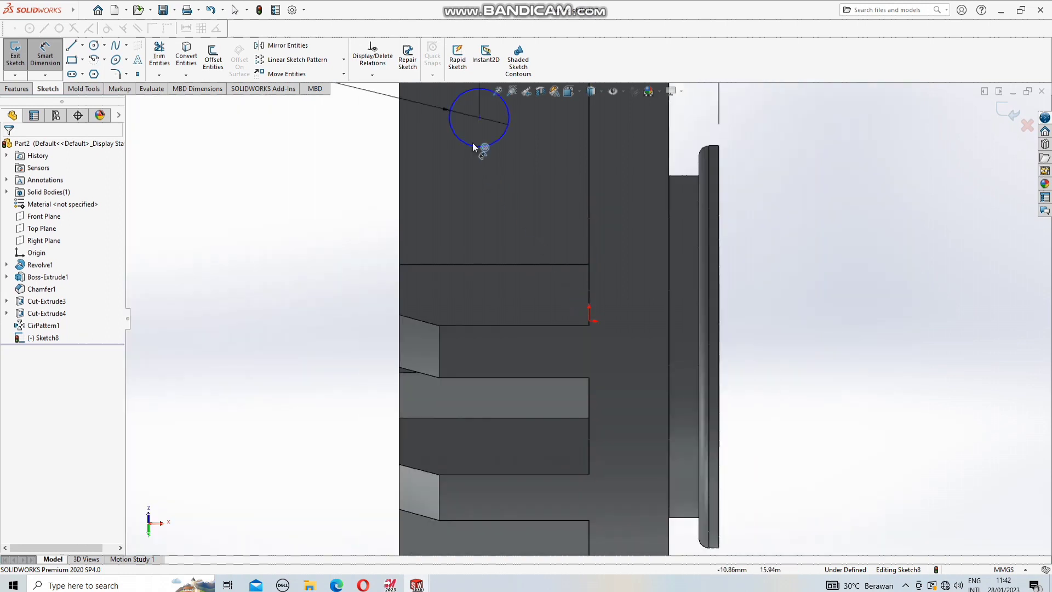
click(479, 117)
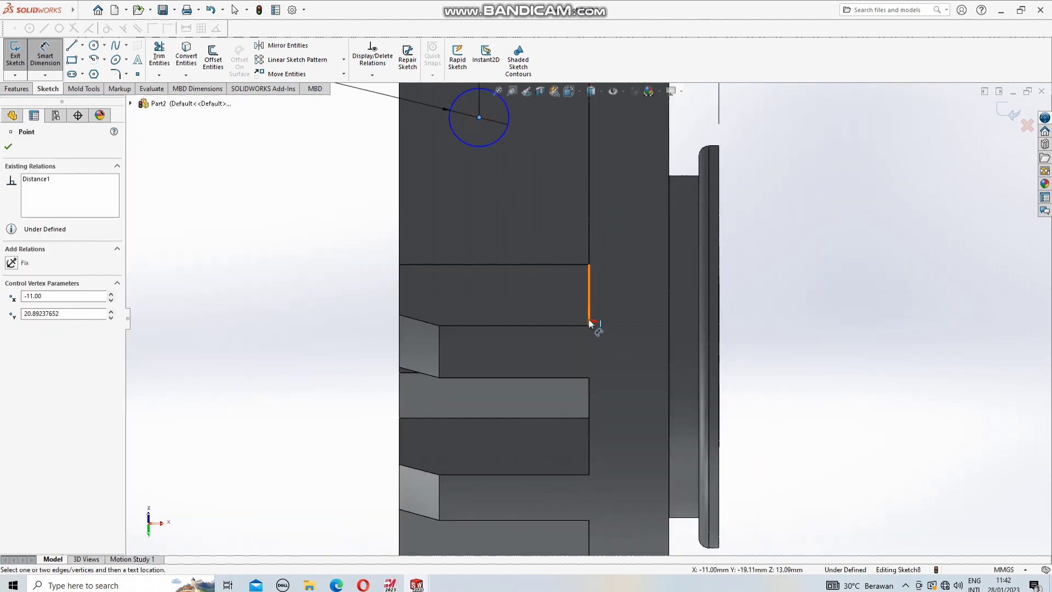
key(Escape)
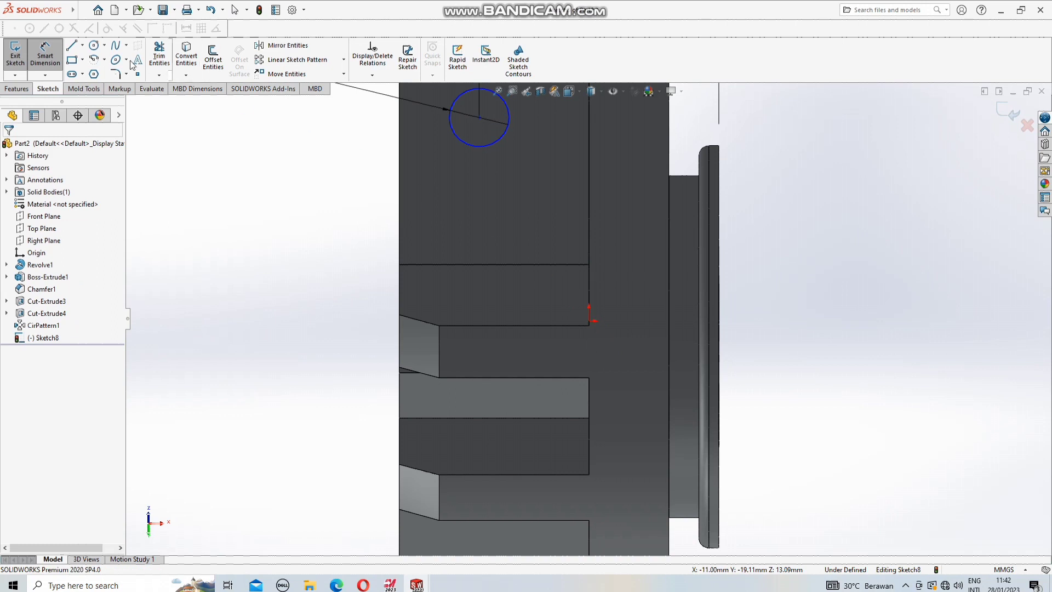
Draw a horizontal centerline from the jaw's edge corner leftward past the part
click(82, 45)
click(101, 70)
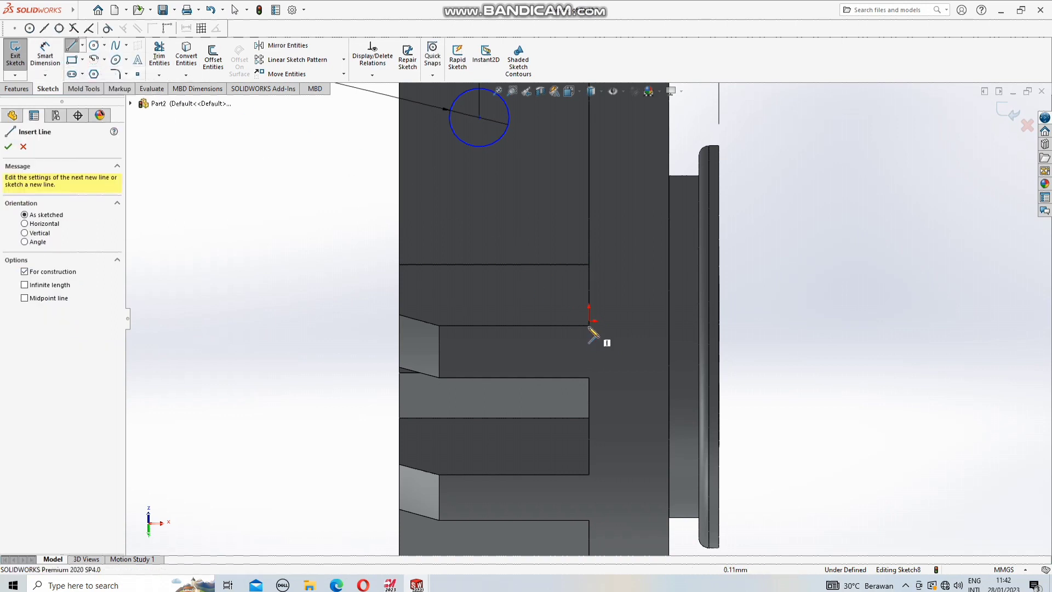
click(589, 321)
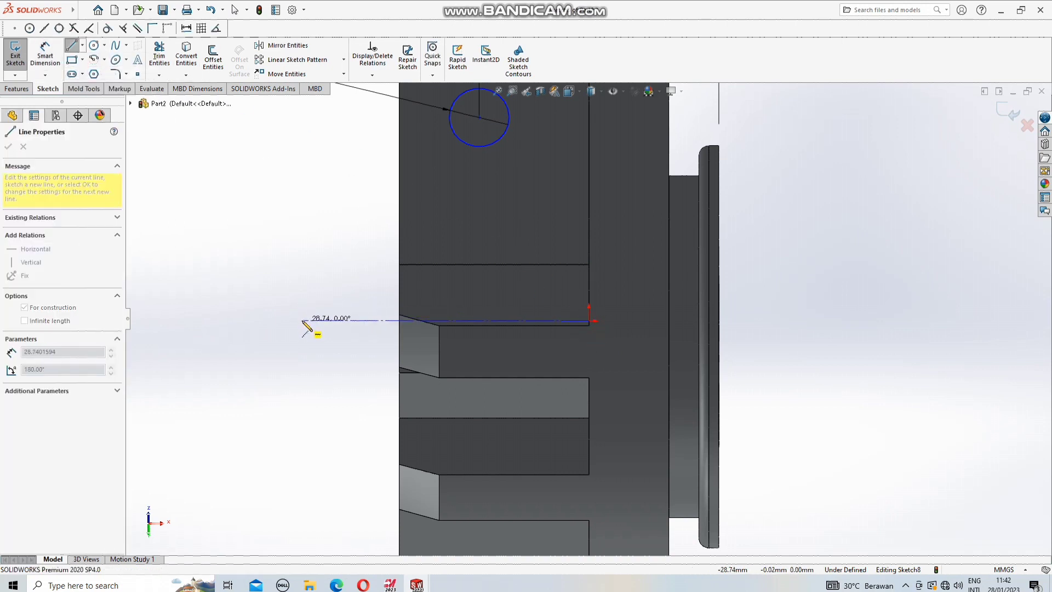
click(301, 320)
Dimension the circle centre 23 mm above the centerline, fully defining Sketch8
click(45, 54)
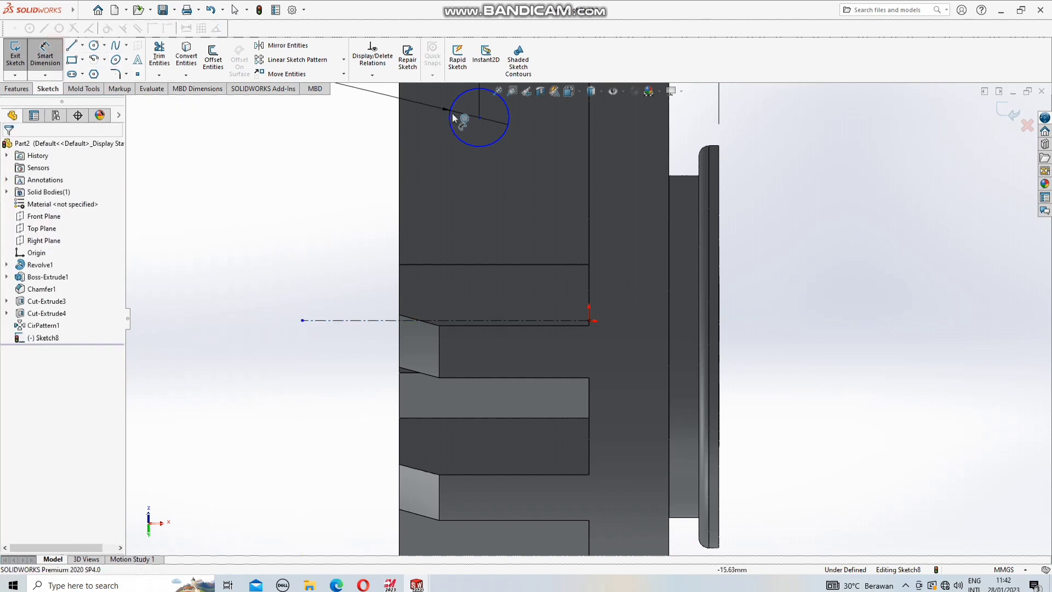
click(479, 118)
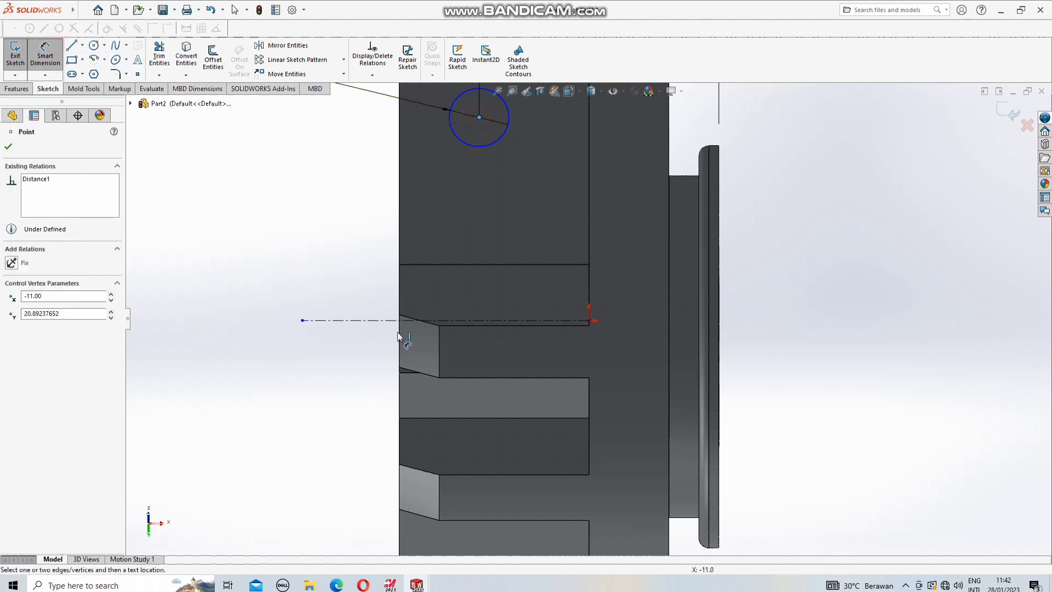
click(364, 321)
click(255, 268)
text(23)
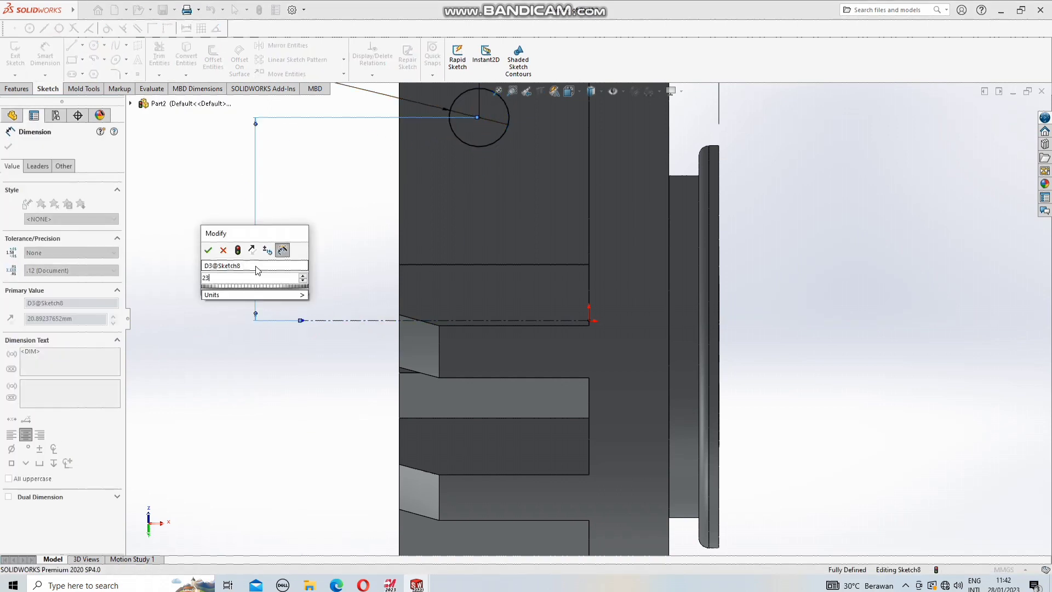
key(Return)
key(f)
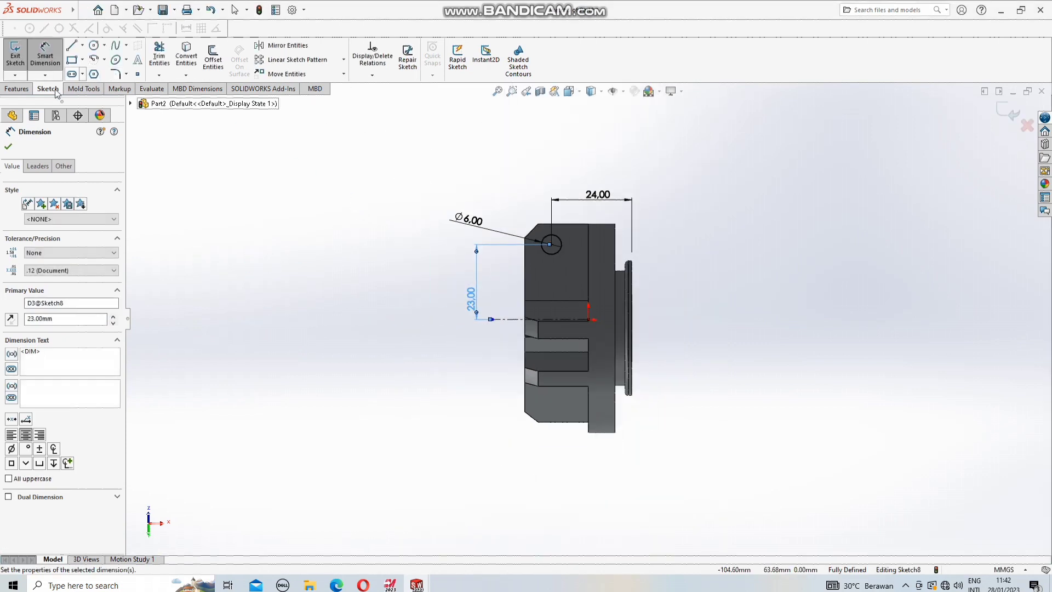
click(17, 89)
click(163, 56)
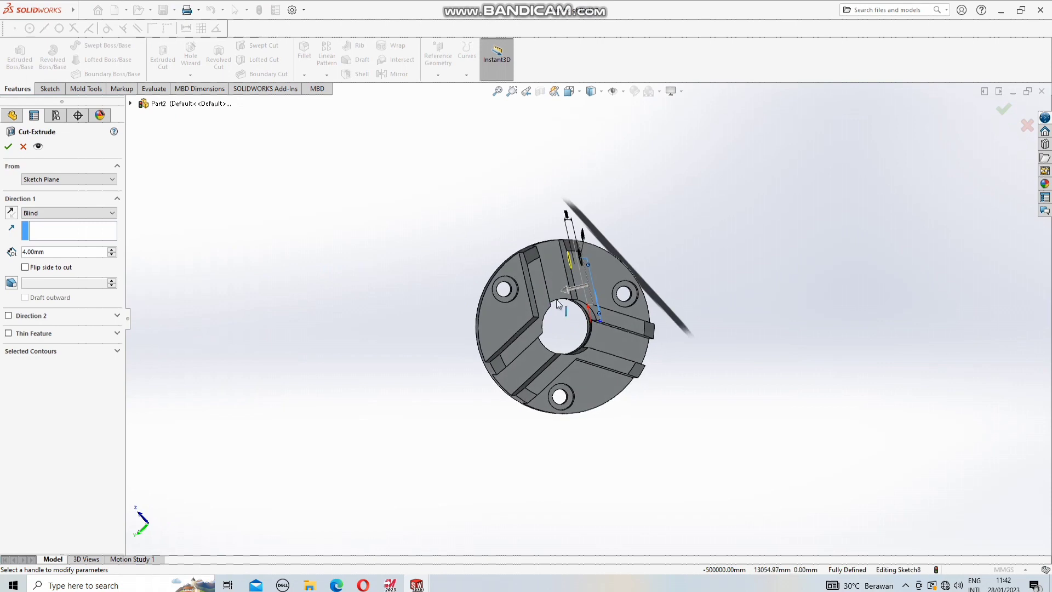
Extrude-cut the Ø6 circle through the jaw block as Cut-Extrude5
drag(567, 295, 360, 256)
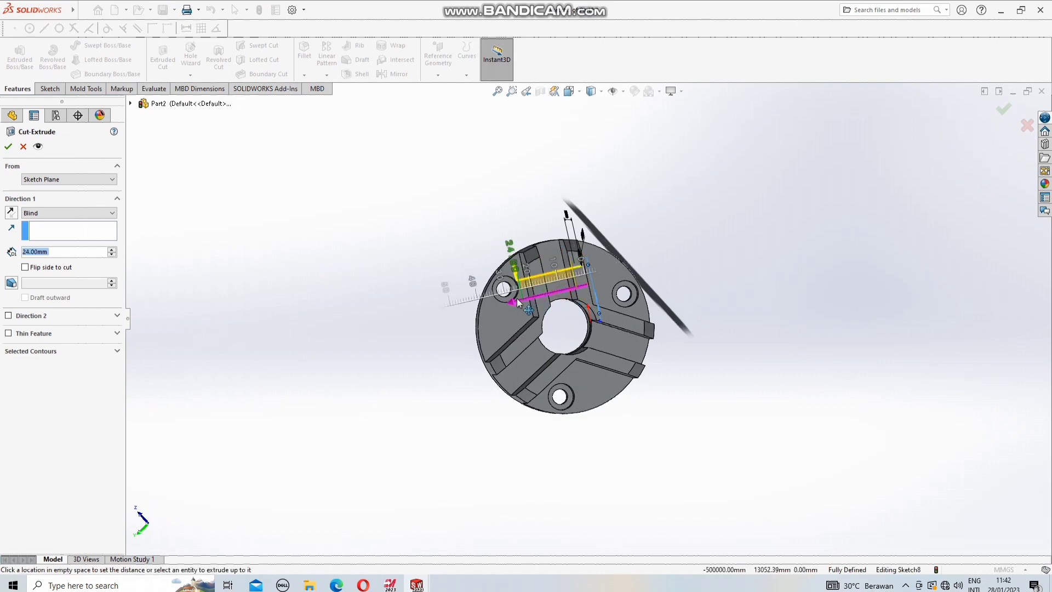
click(8, 146)
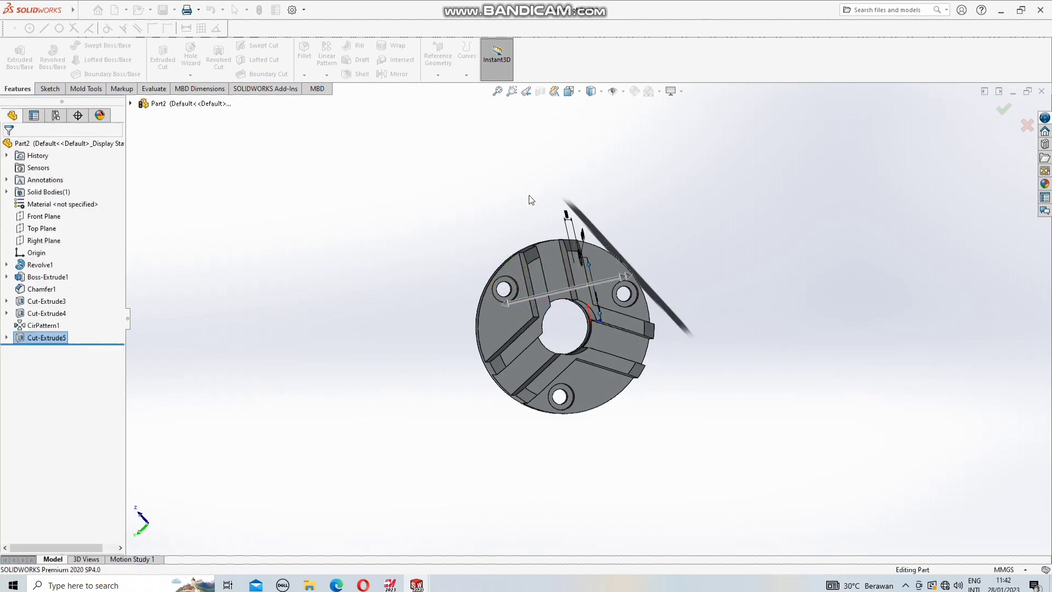
mouse_move(709, 202)
middle_down()
mouse_move(715, 262)
mouse_move(568, 165)
middle_up()
Circular-pattern Cut-Extrude5 three times around the flange's outer circular edge
click(323, 75)
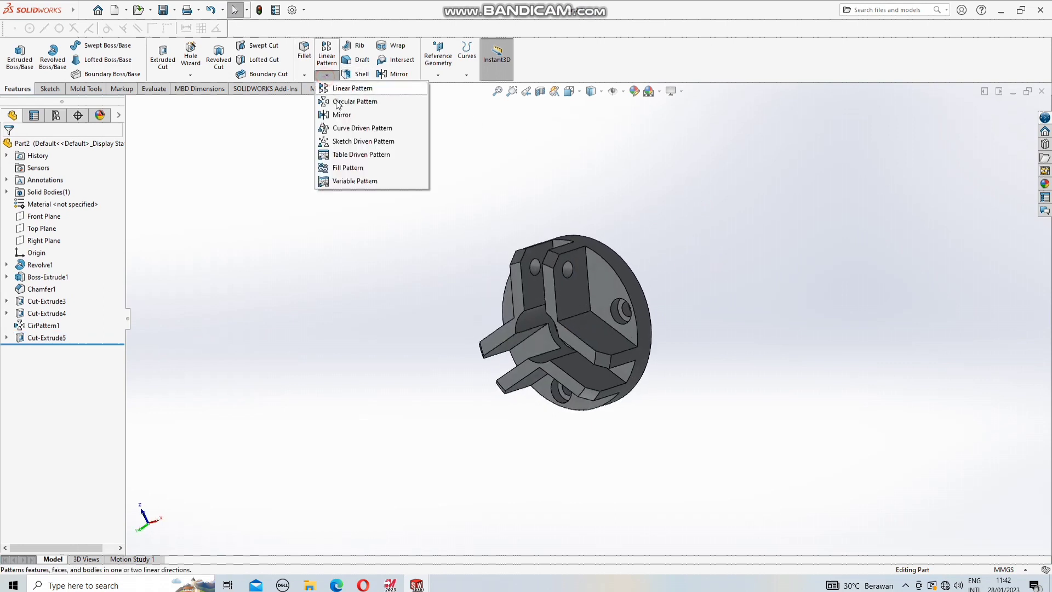
click(356, 99)
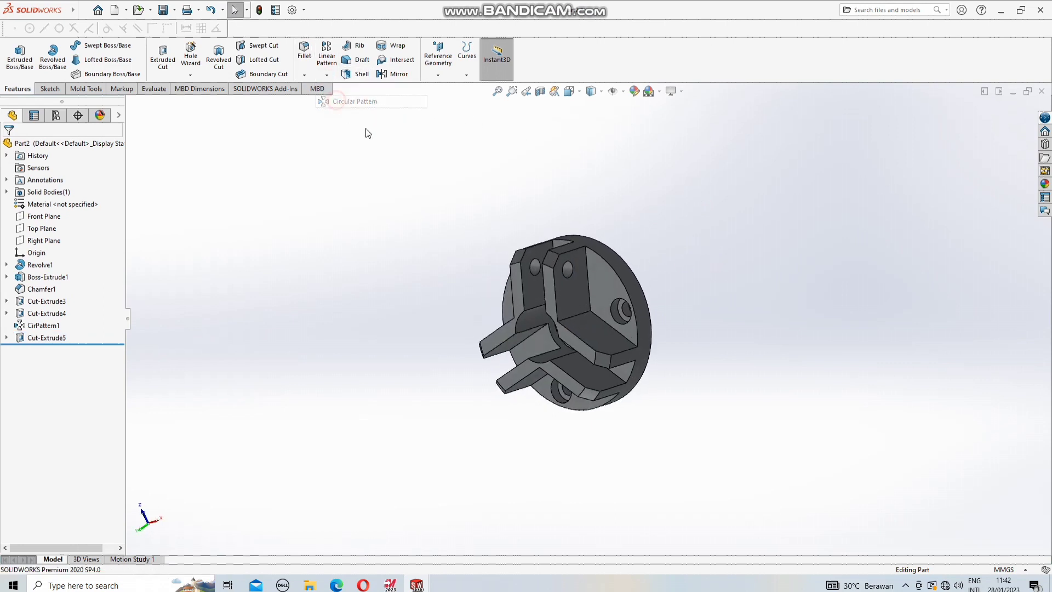
click(567, 269)
click(76, 184)
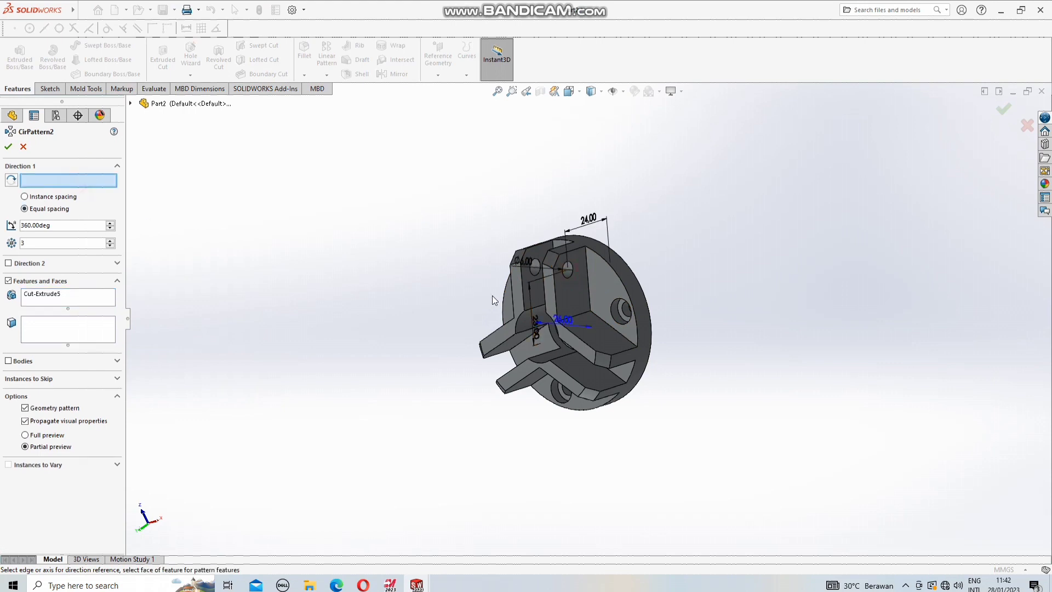
click(621, 278)
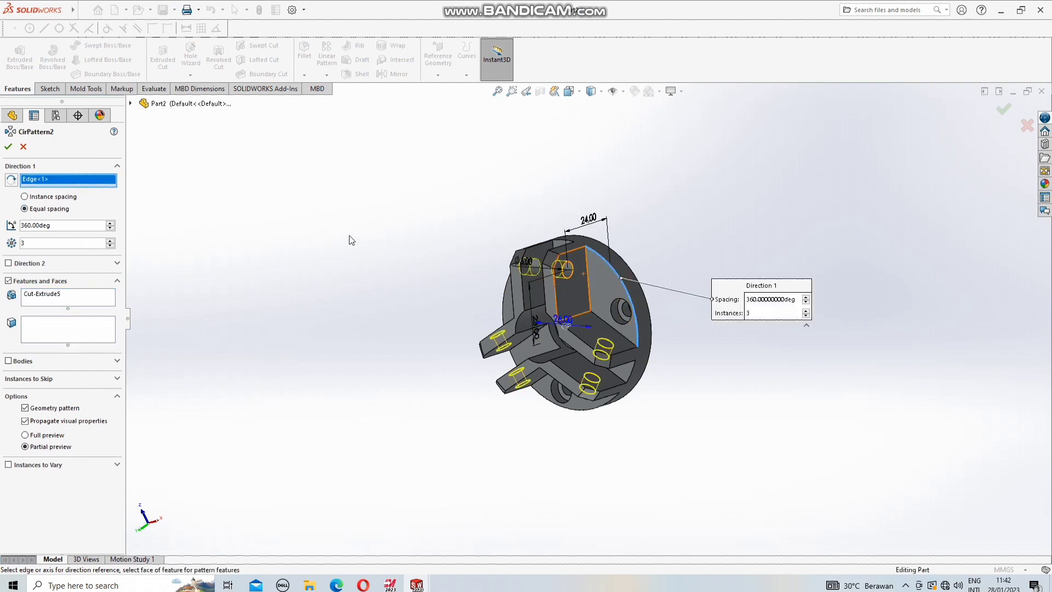
click(11, 146)
mouse_move(340, 324)
middle_down()
mouse_move(411, 198)
mouse_move(527, 264)
mouse_move(307, 274)
middle_up()
scroll(283, 282, up, 1)
Orbit the finished chuck to inspect the jaw cross holes and flange face
scroll(247, 301, down, 1)
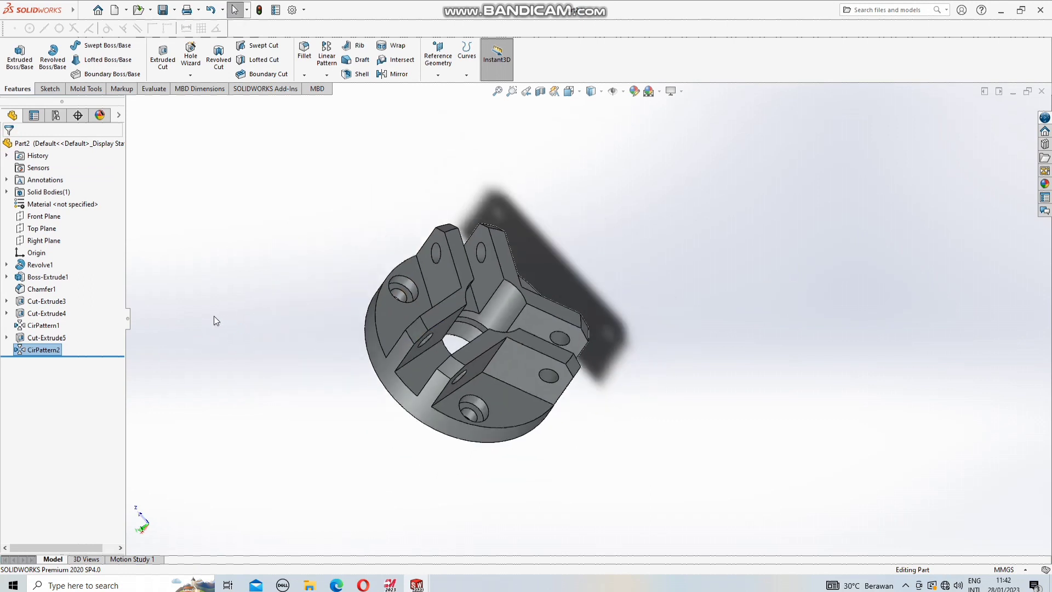
mouse_move(251, 367)
middle_down()
mouse_move(178, 317)
mouse_move(198, 291)
middle_up()
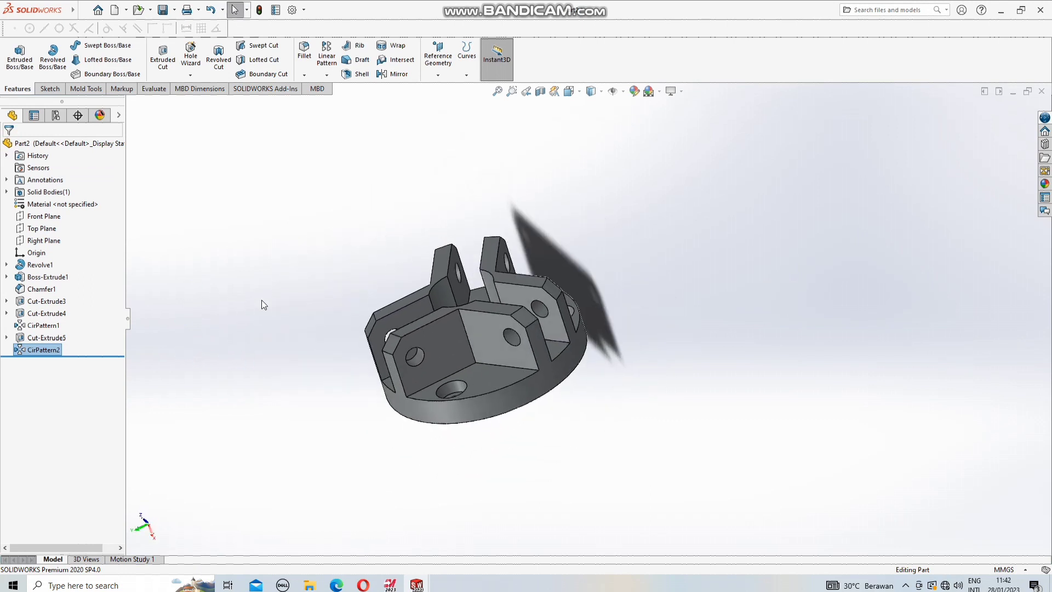
mouse_move(258, 302)
middle_down()
mouse_move(289, 251)
mouse_move(461, 232)
mouse_move(585, 305)
mouse_move(545, 411)
middle_up()
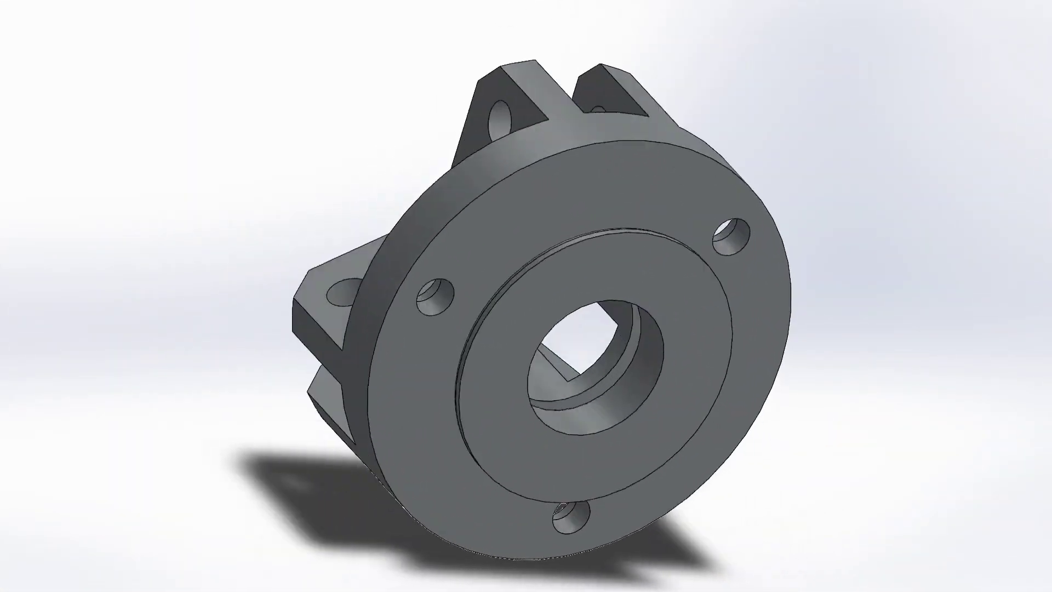